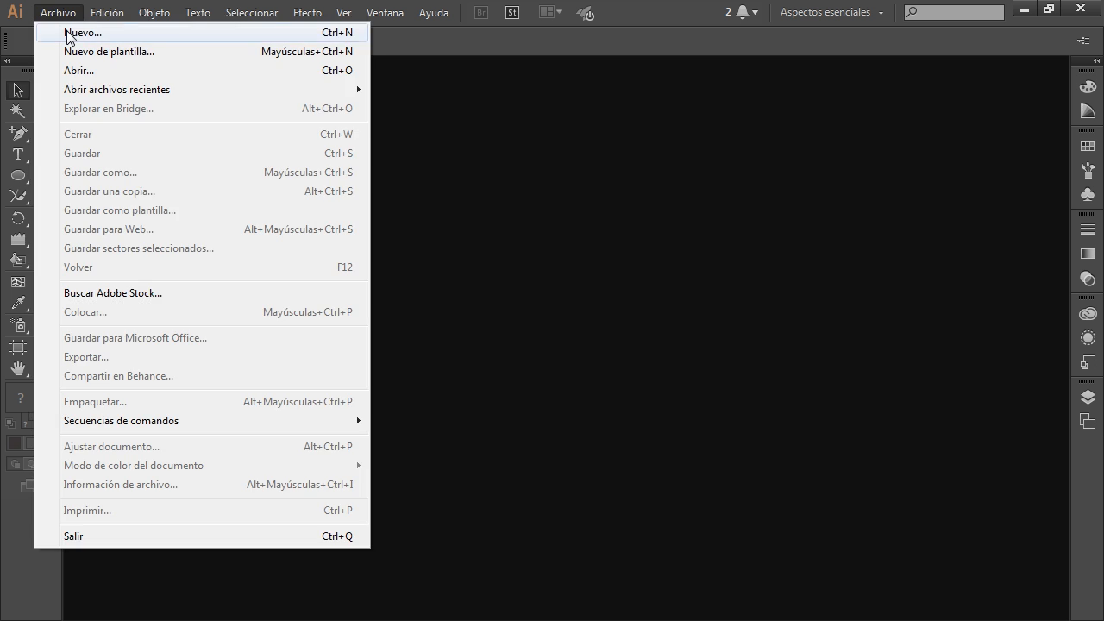
# - Create a new one-artboard A4 print document, 210 by 297 mm, in millimetres with portrait orientation
pyautogui.click(68, 33)
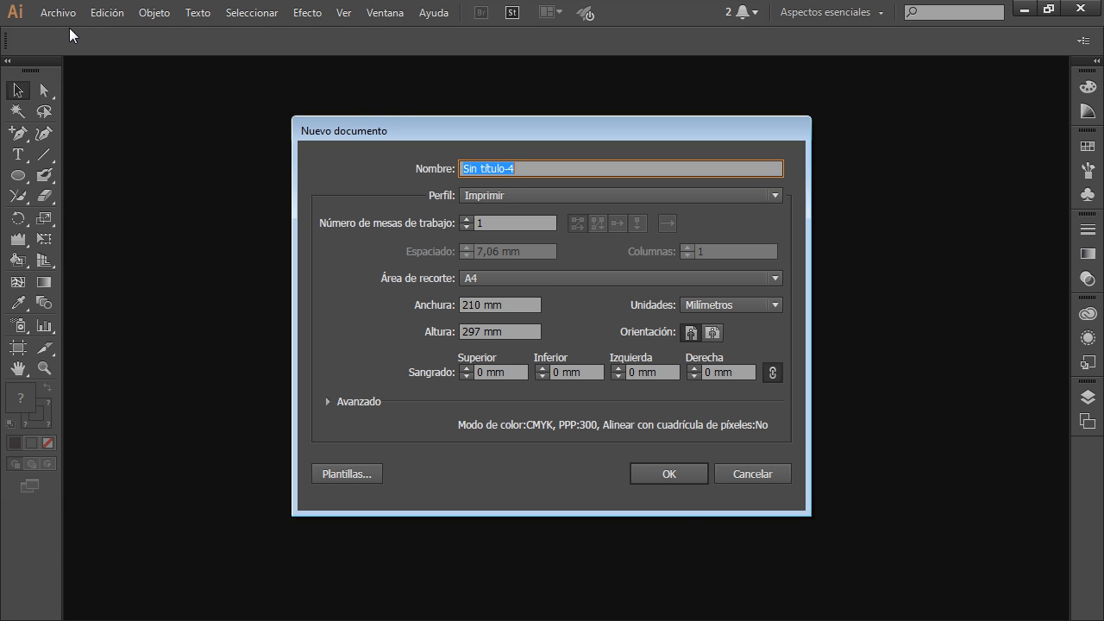
pyautogui.click(668, 473)
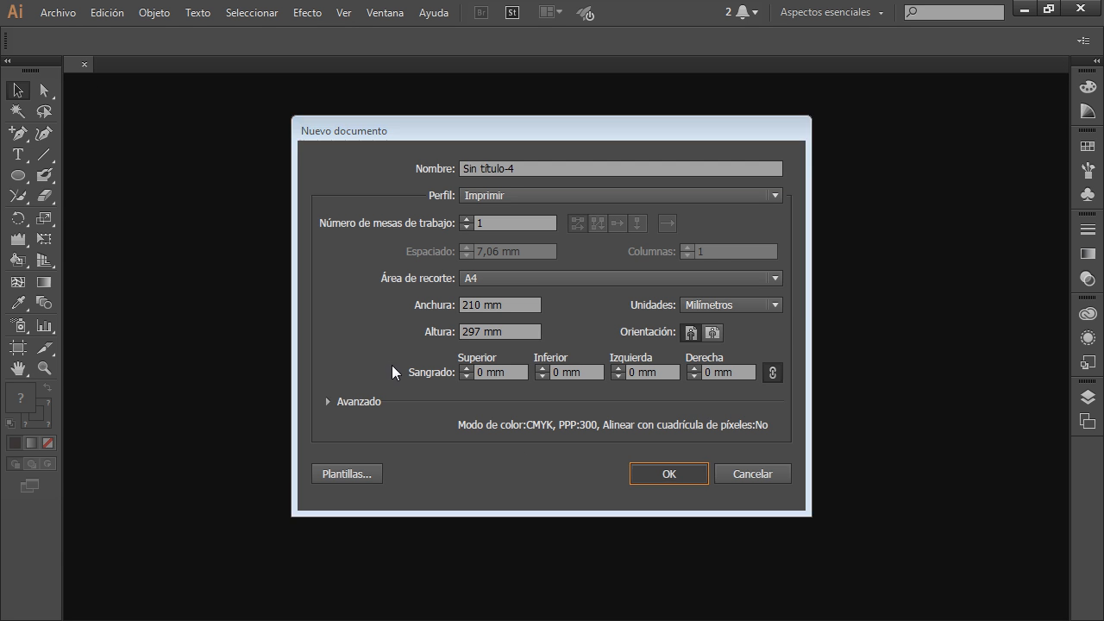
# - Draw a rectangle with an orange fill and a 1 pt black stroke in the upper part of the artboard
pyautogui.scroll(2, 474, 322)
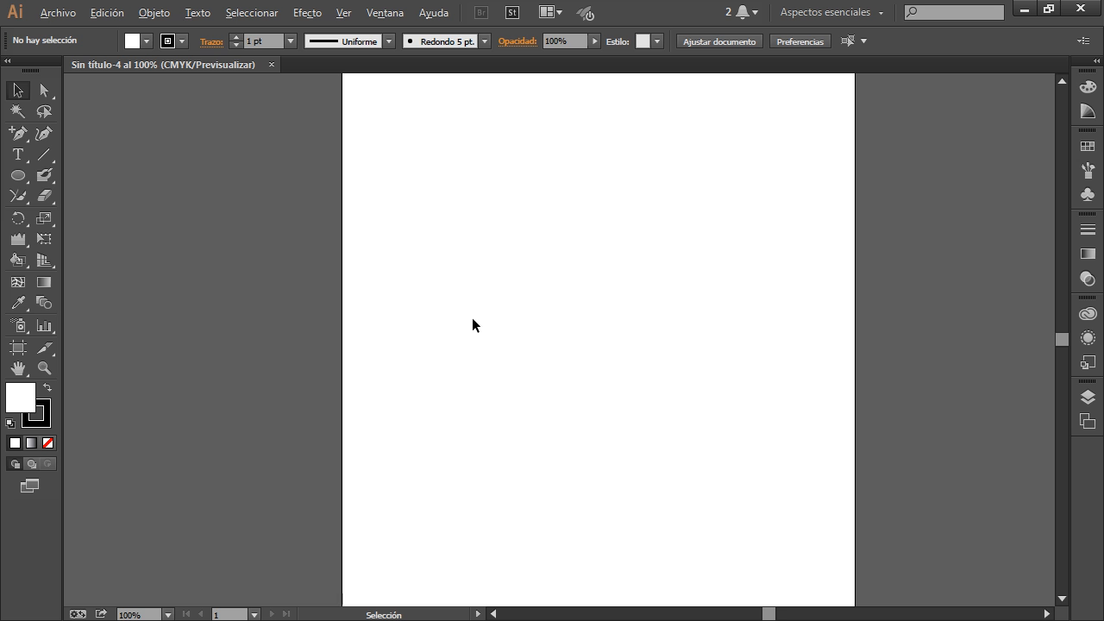
pyautogui.moveTo(19, 172); pyautogui.dragTo(103, 175)
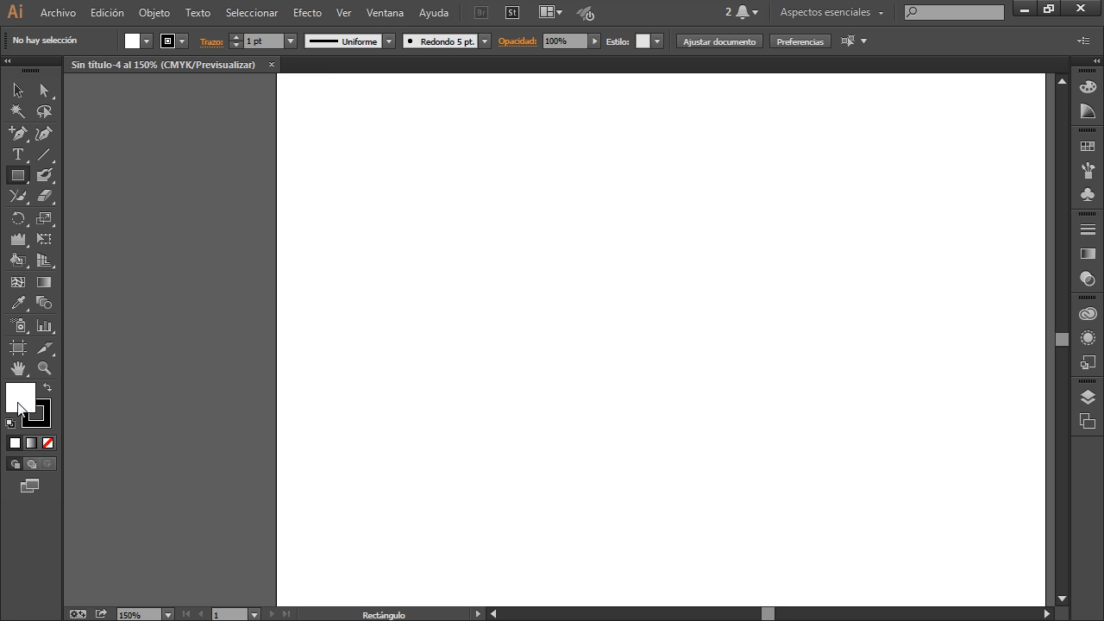
pyautogui.doubleClick(16, 403)
pyautogui.click(929, 166)
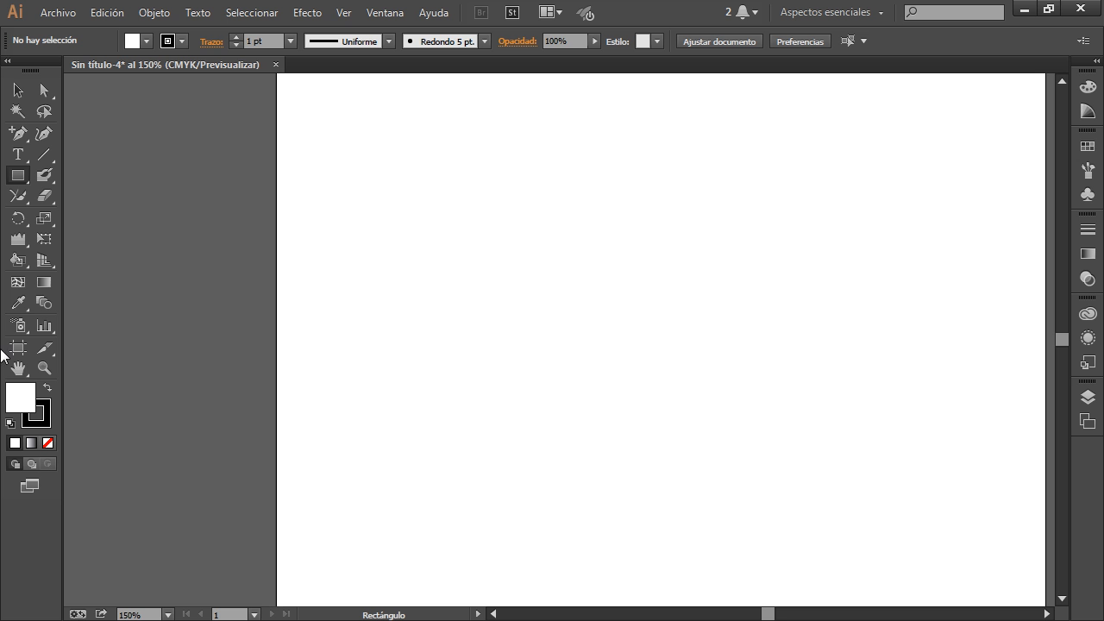
pyautogui.doubleClick(24, 405)
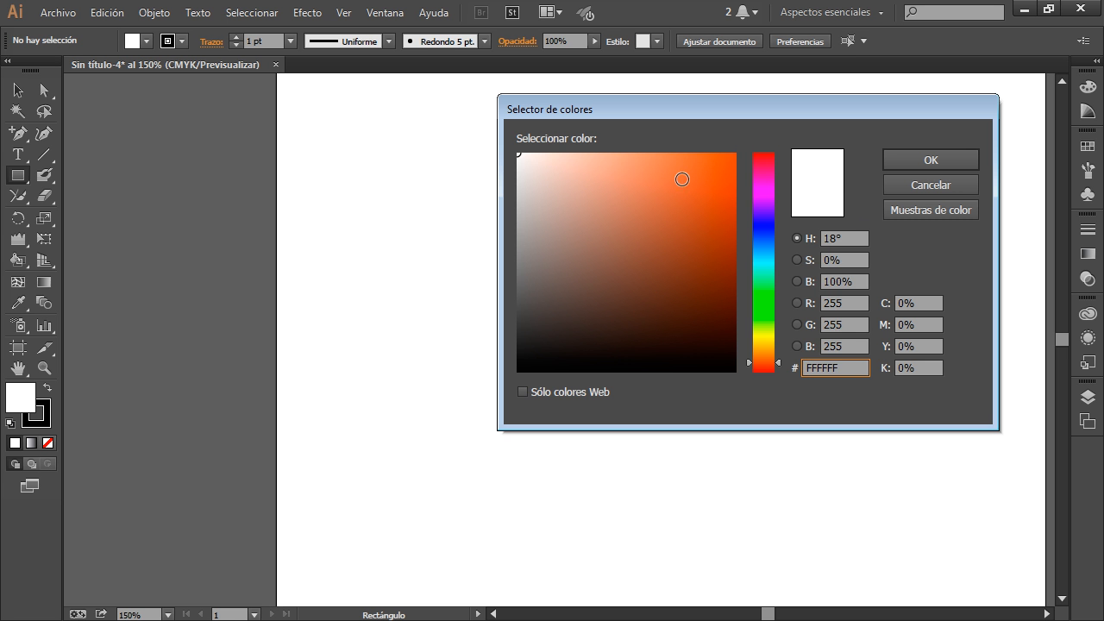
pyautogui.click(682, 178)
pyautogui.click(930, 159)
pyautogui.moveTo(425, 187); pyautogui.dragTo(588, 301)
pyautogui.press('v')
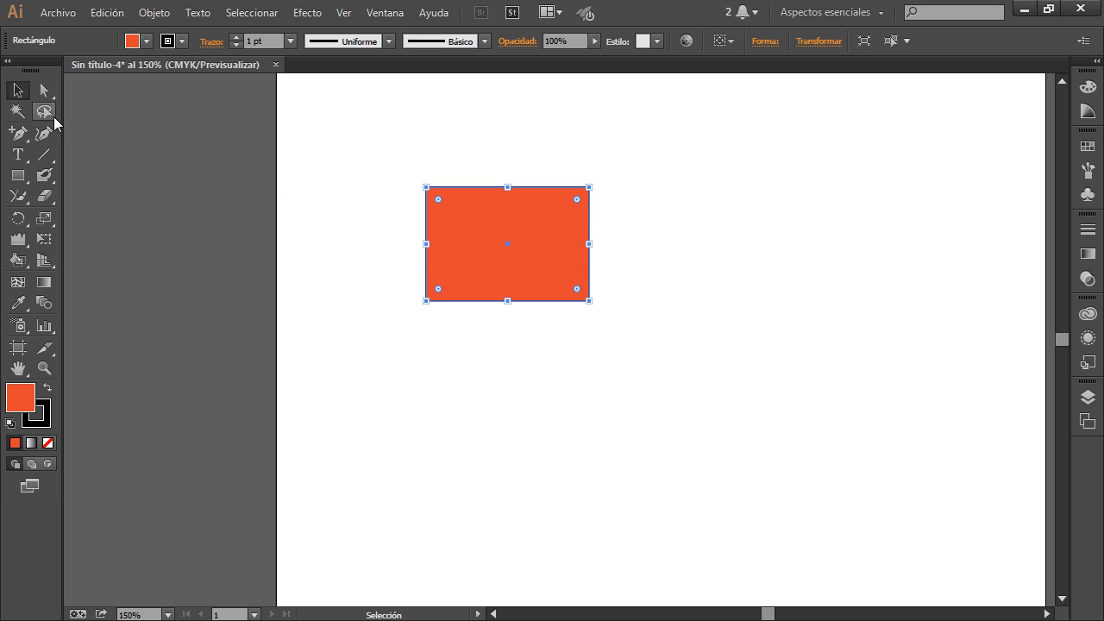
pyautogui.click(450, 325)
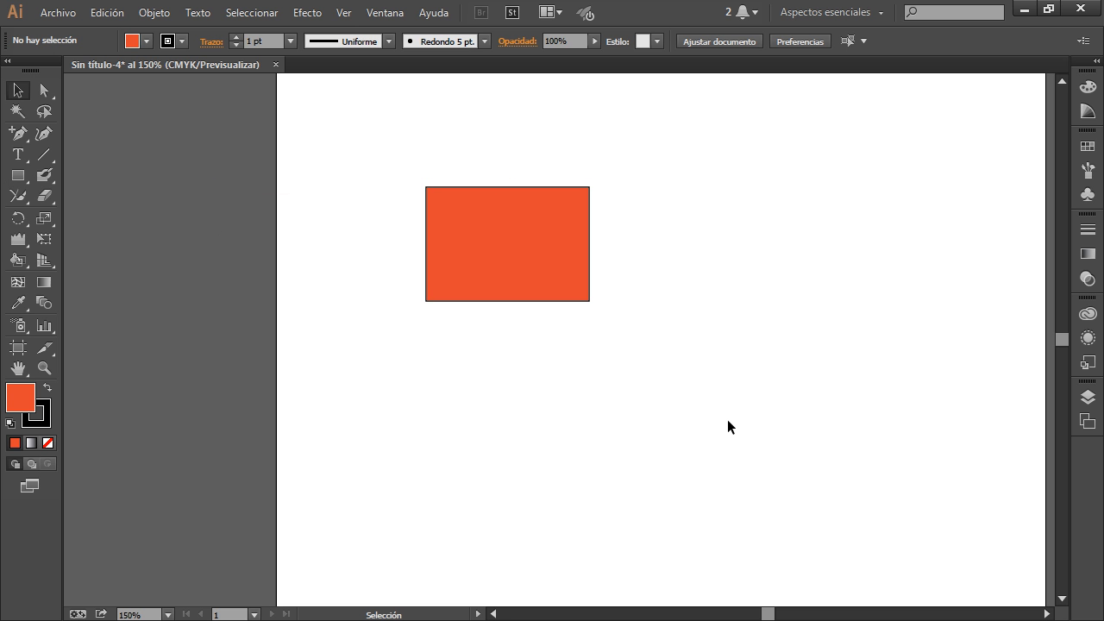
# - Change the rectangle's fill colour to blue with the colour picker
pyautogui.click(555, 256)
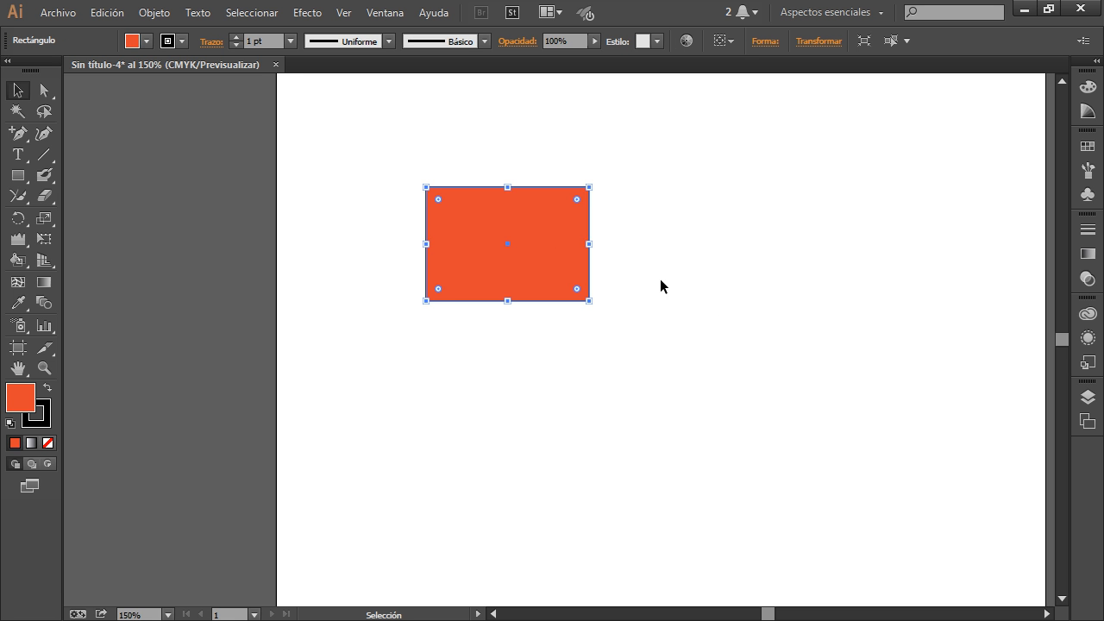
pyautogui.scroll(4, 579, 183)
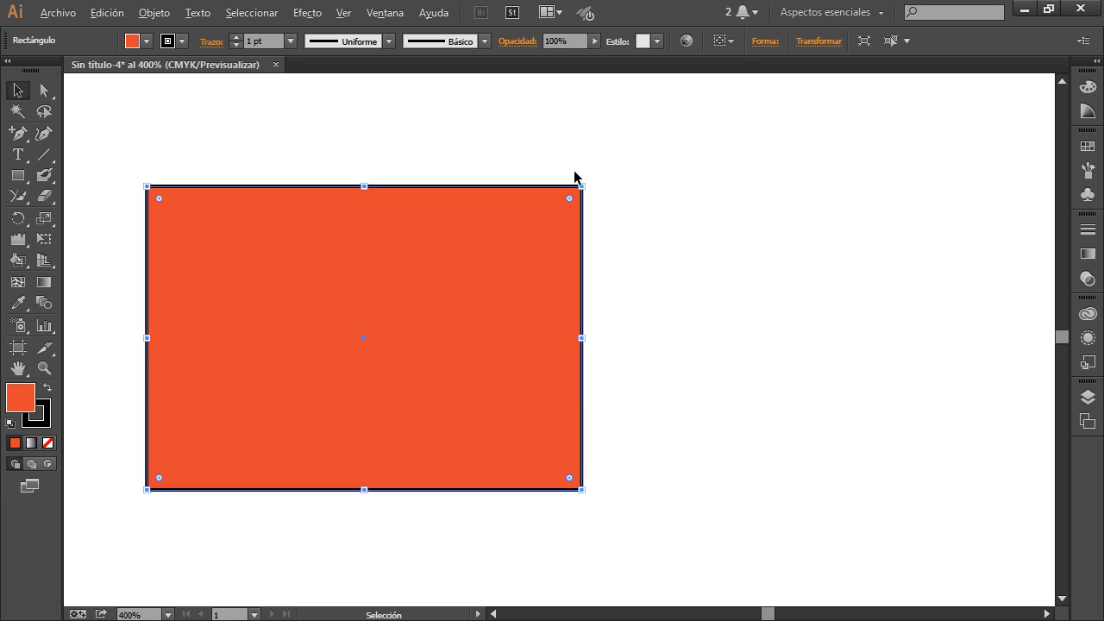
pyautogui.scroll(3, 580, 180)
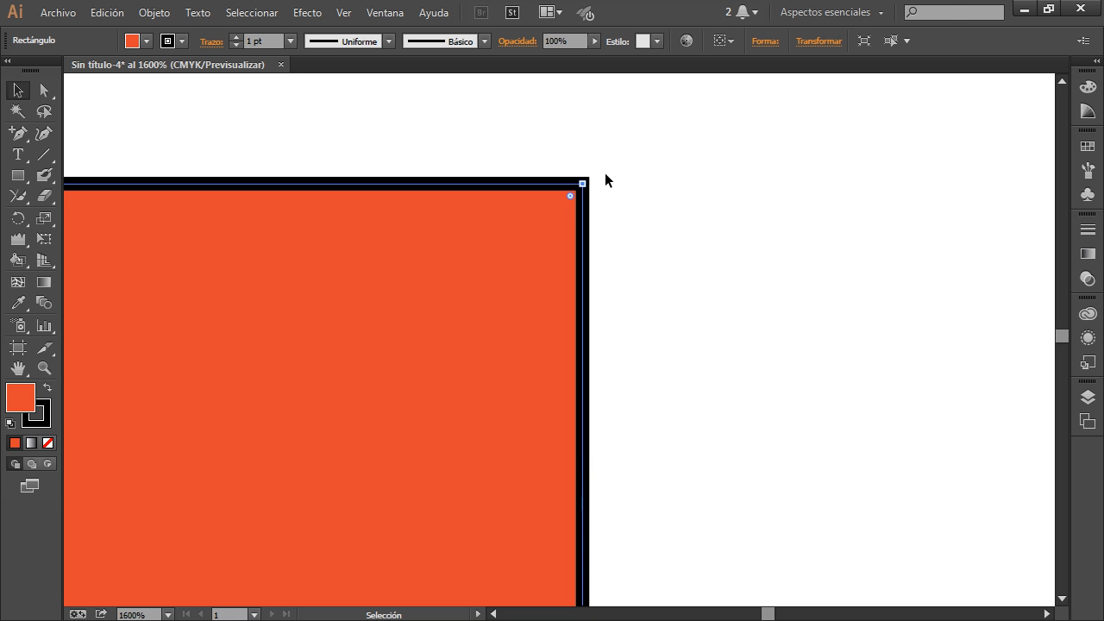
pyautogui.scroll(-4, 596, 185)
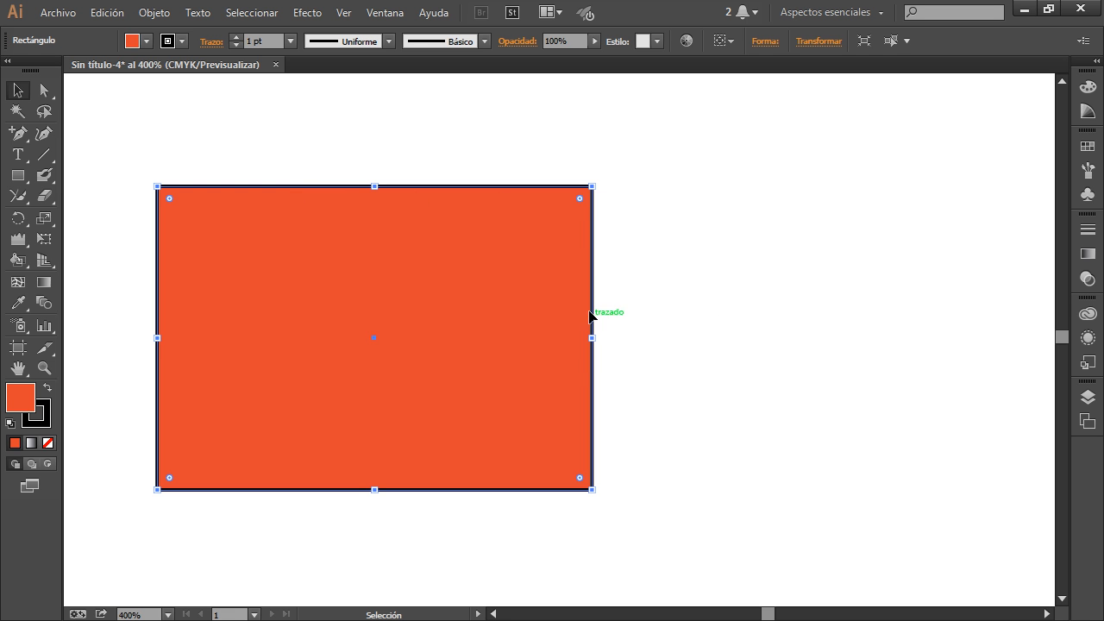
pyautogui.click(48, 412)
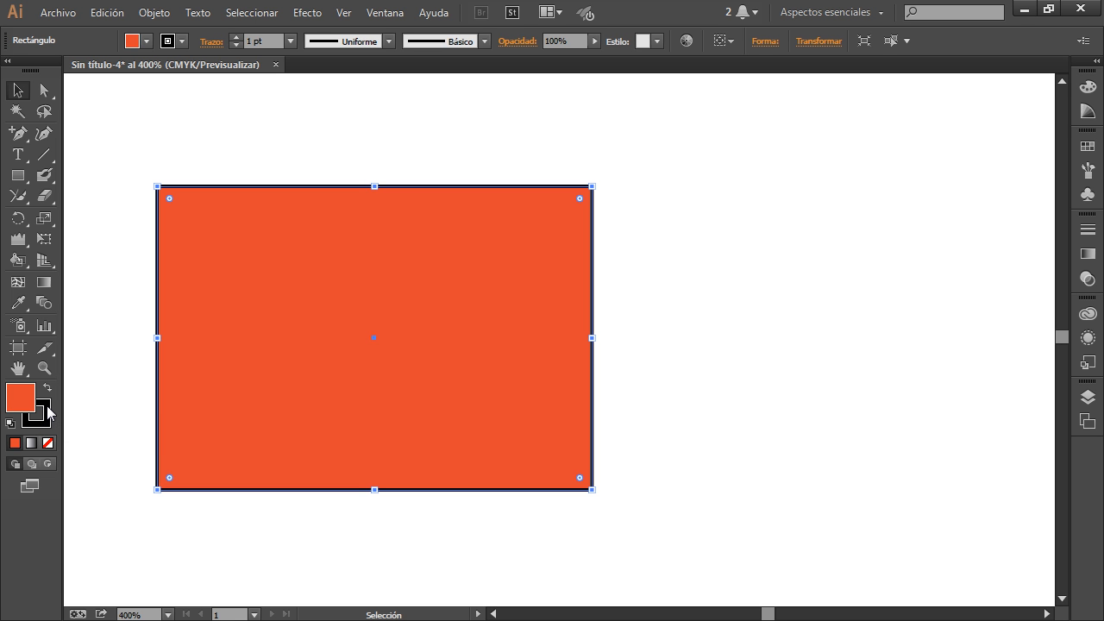
pyautogui.press('x')
pyautogui.doubleClick(25, 401)
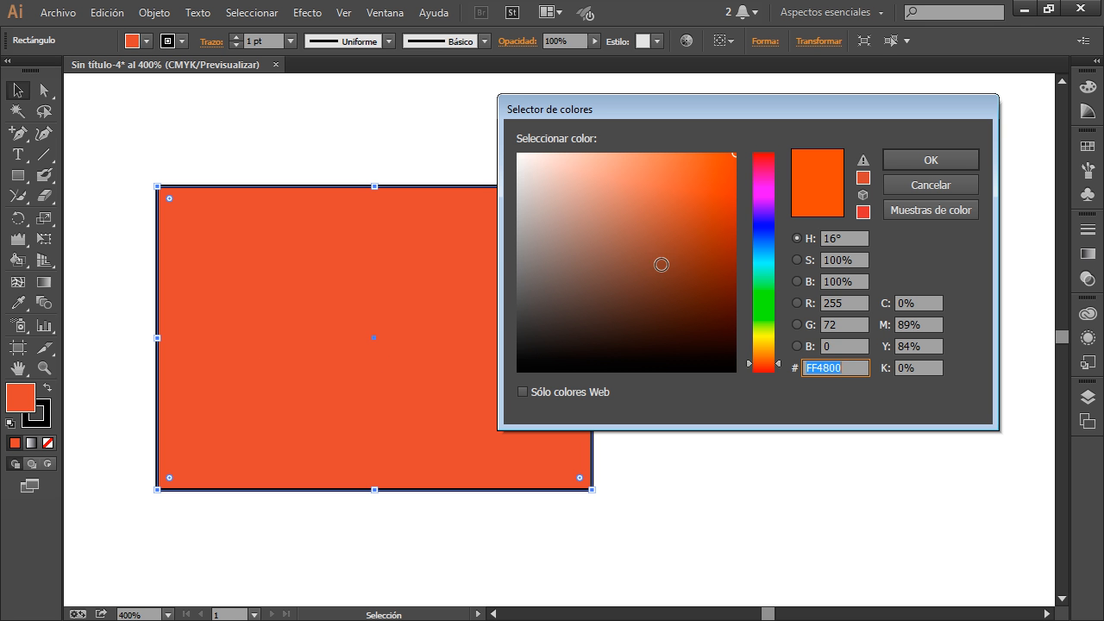
pyautogui.moveTo(759, 188); pyautogui.dragTo(761, 226)
pyautogui.click(909, 163)
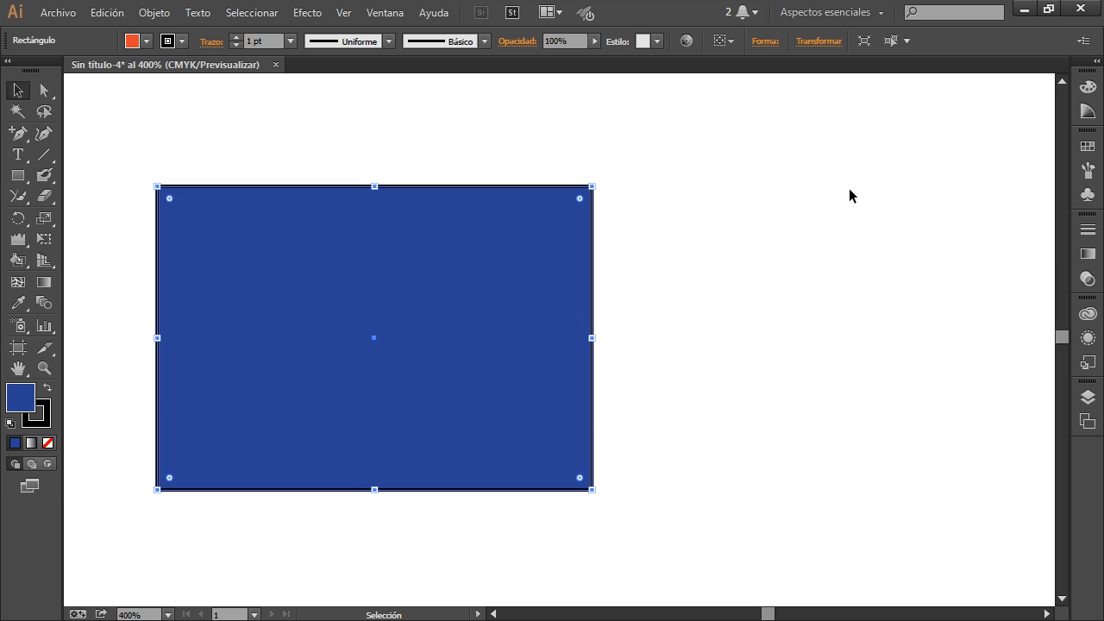
# - Change the rectangle's stroke colour to bright pink with the colour picker and deselect the shape
pyautogui.doubleClick(43, 420)
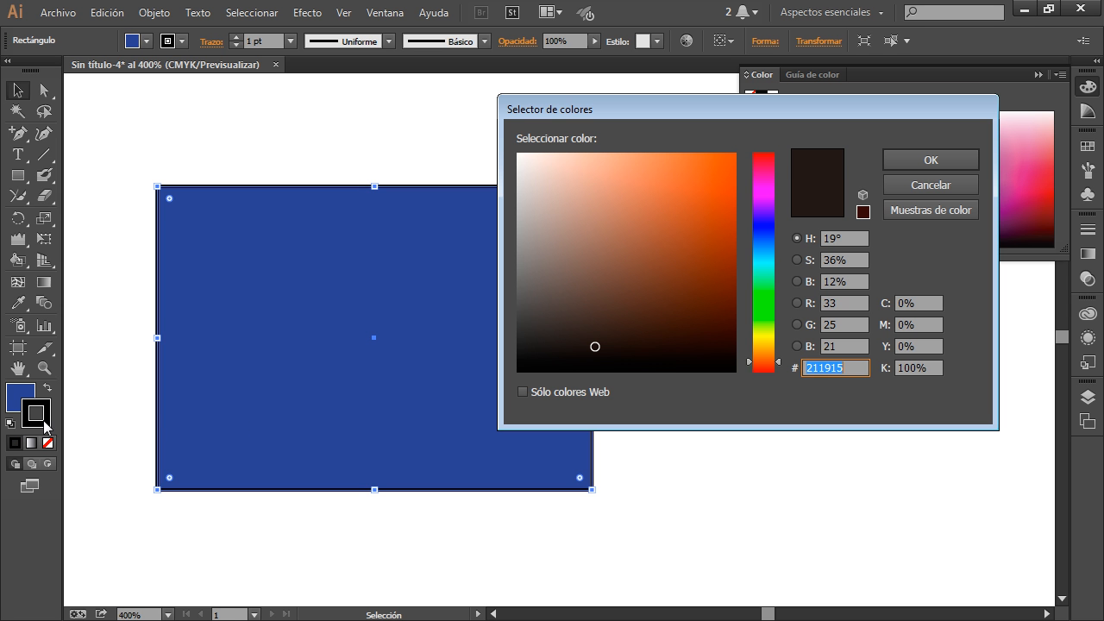
pyautogui.click(768, 184)
pyautogui.click(930, 160)
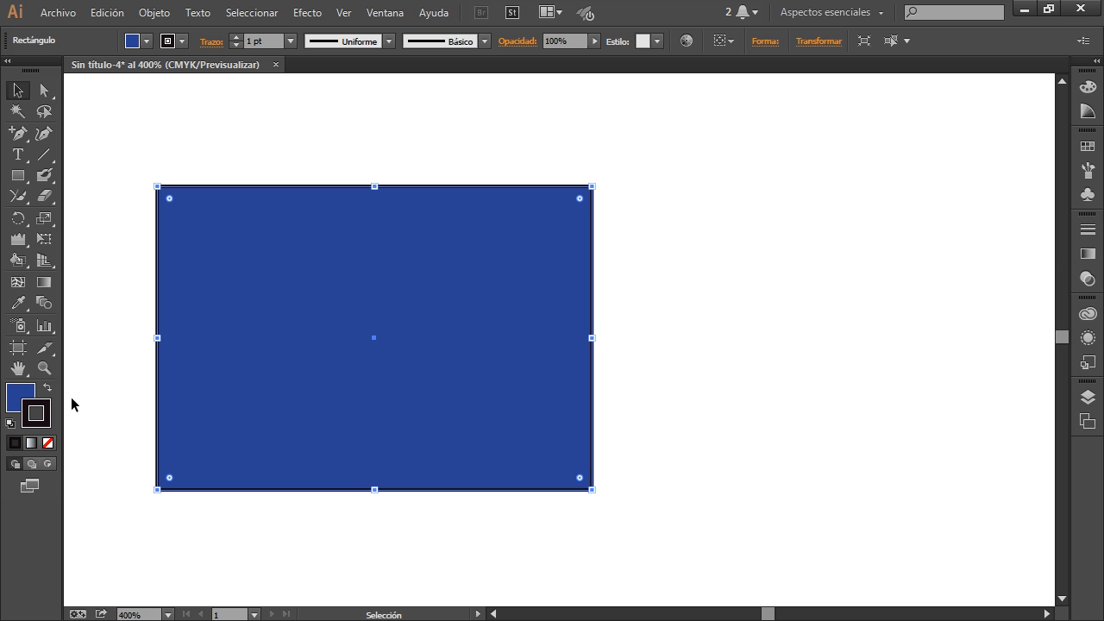
pyautogui.doubleClick(47, 412)
pyautogui.moveTo(722, 170); pyautogui.dragTo(723, 173)
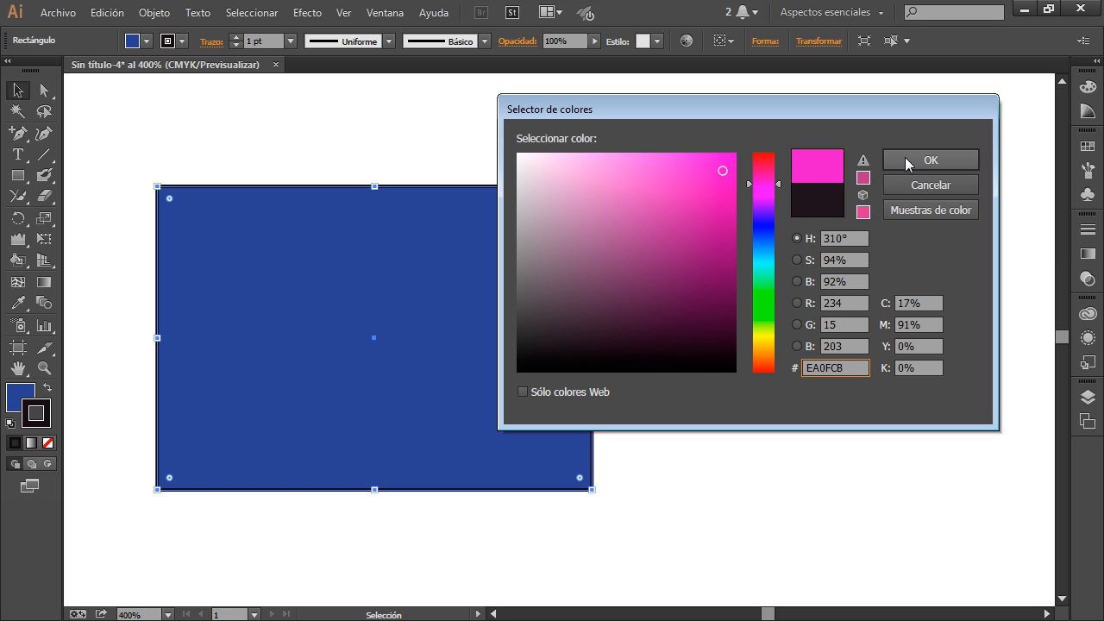
pyautogui.click(930, 159)
pyautogui.click(696, 301)
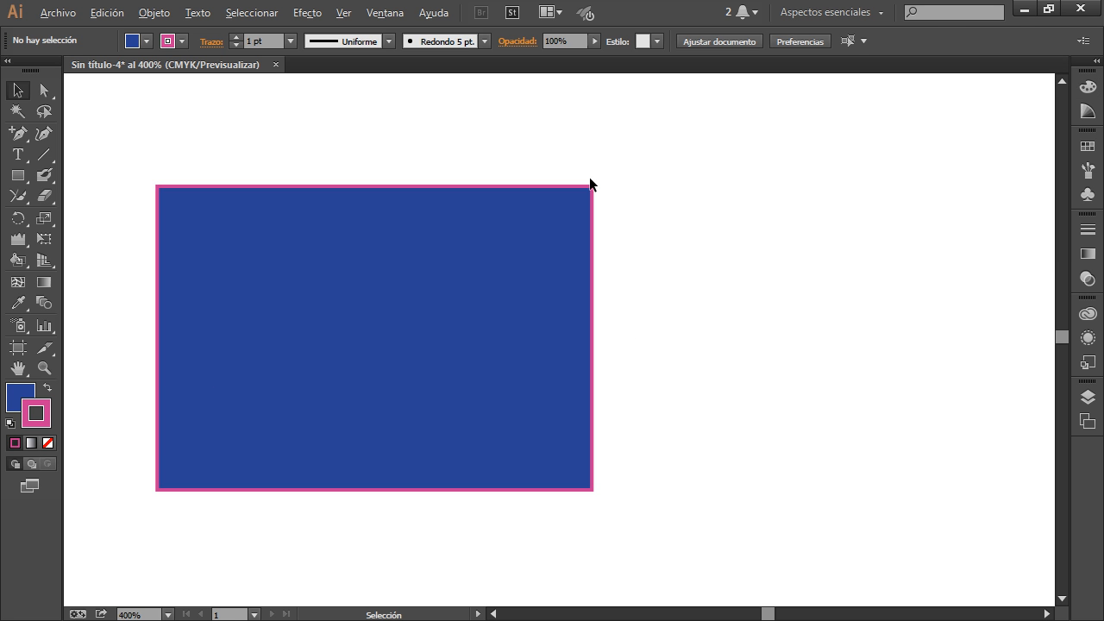
# - Fill the rectangle with the red swatch
pyautogui.scroll(5, 589, 179)
pyautogui.scroll(-5, 687, 240)
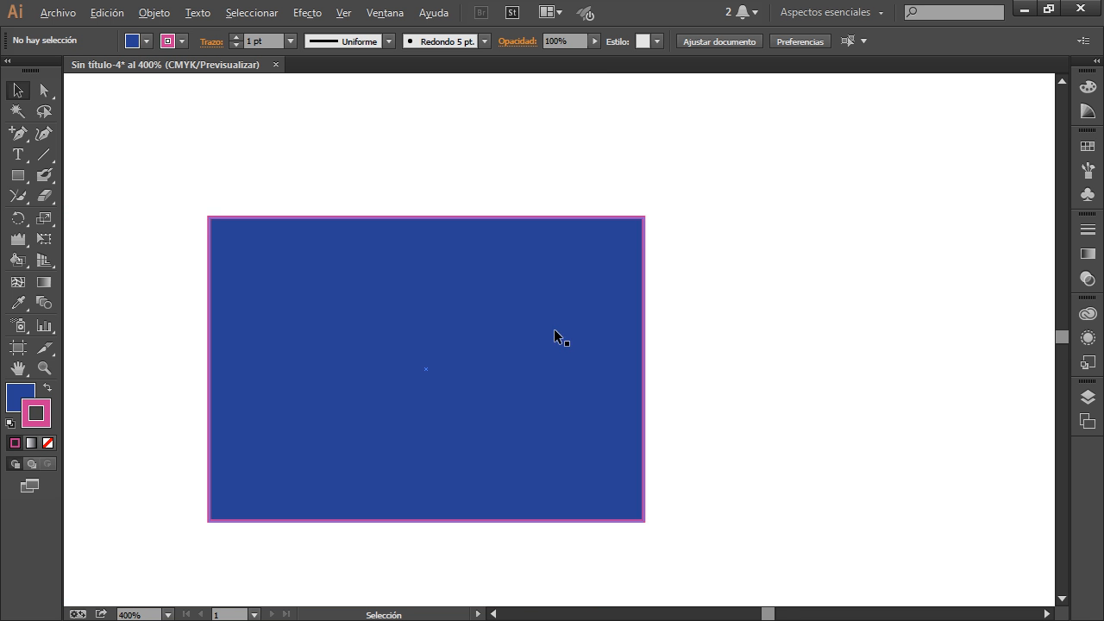
pyautogui.scroll(1, 556, 334)
pyautogui.scroll(-1, 677, 314)
pyautogui.click(623, 310)
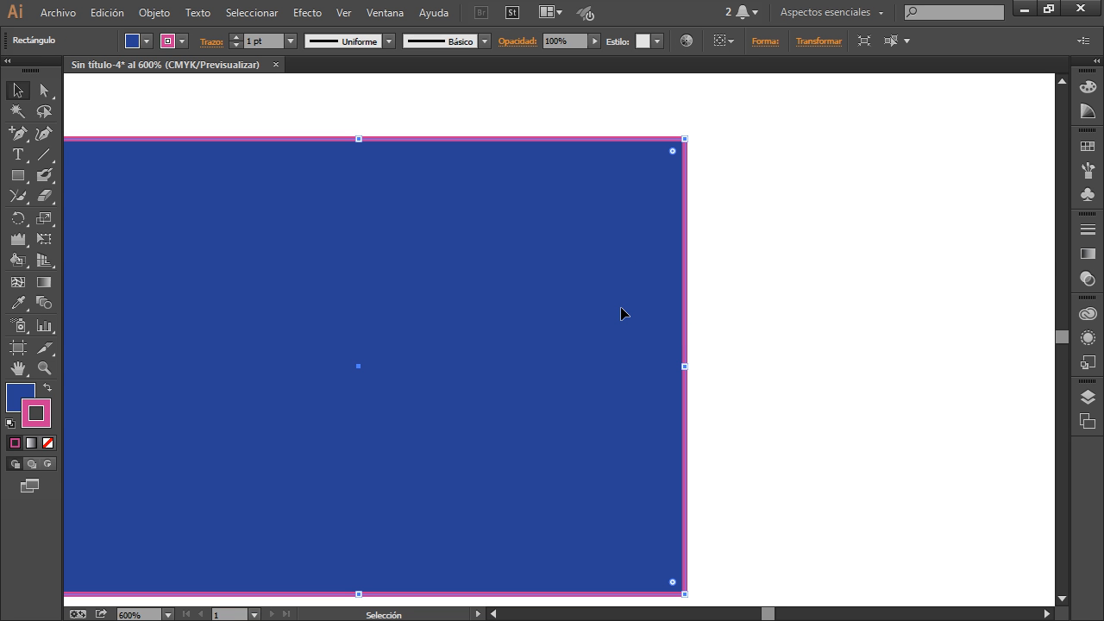
pyautogui.click(14, 398)
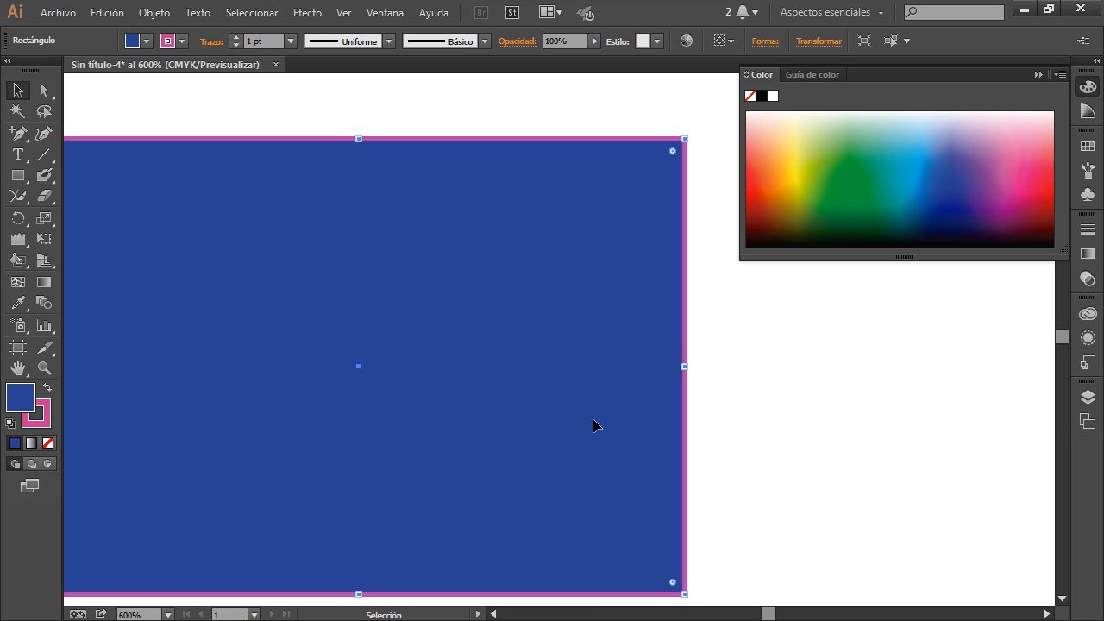
pyautogui.click(1036, 75)
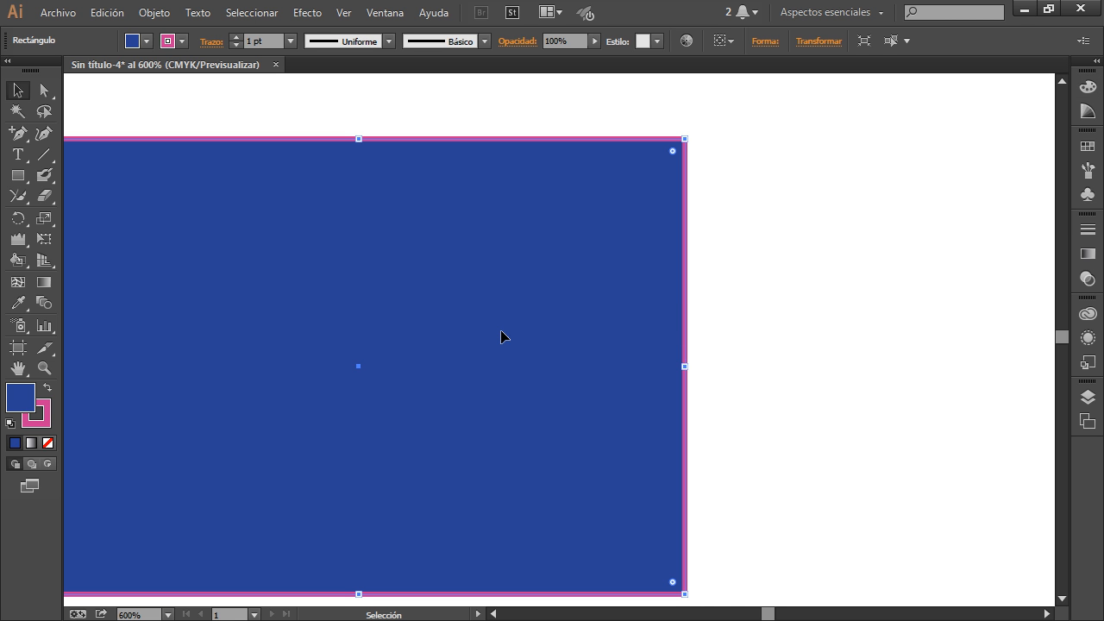
pyautogui.scroll(-1, 792, 272)
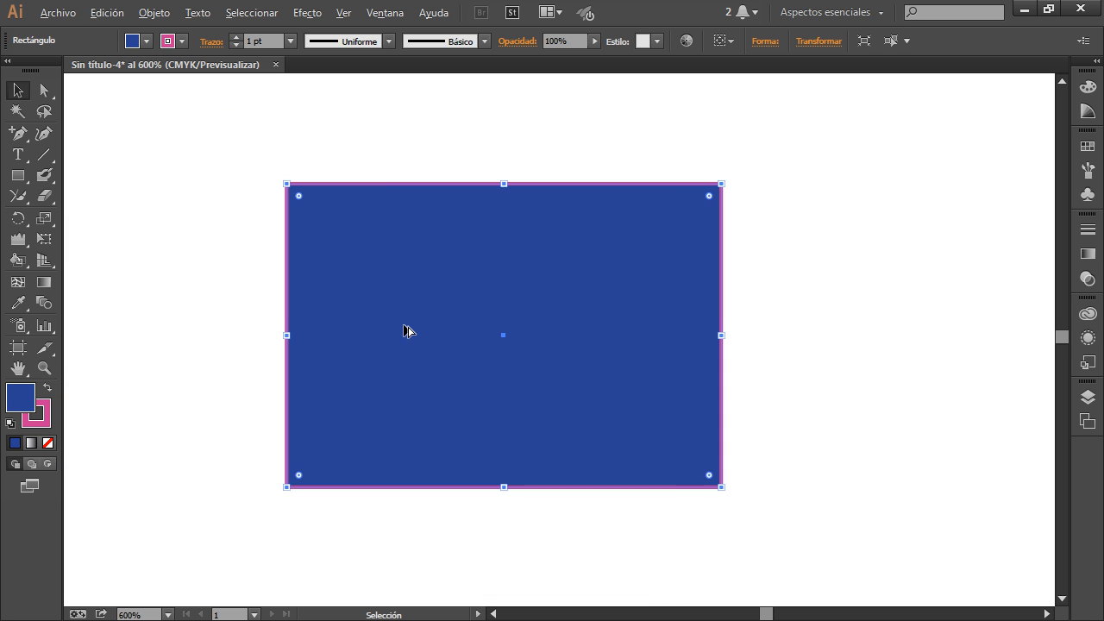
pyautogui.scroll(1, 407, 325)
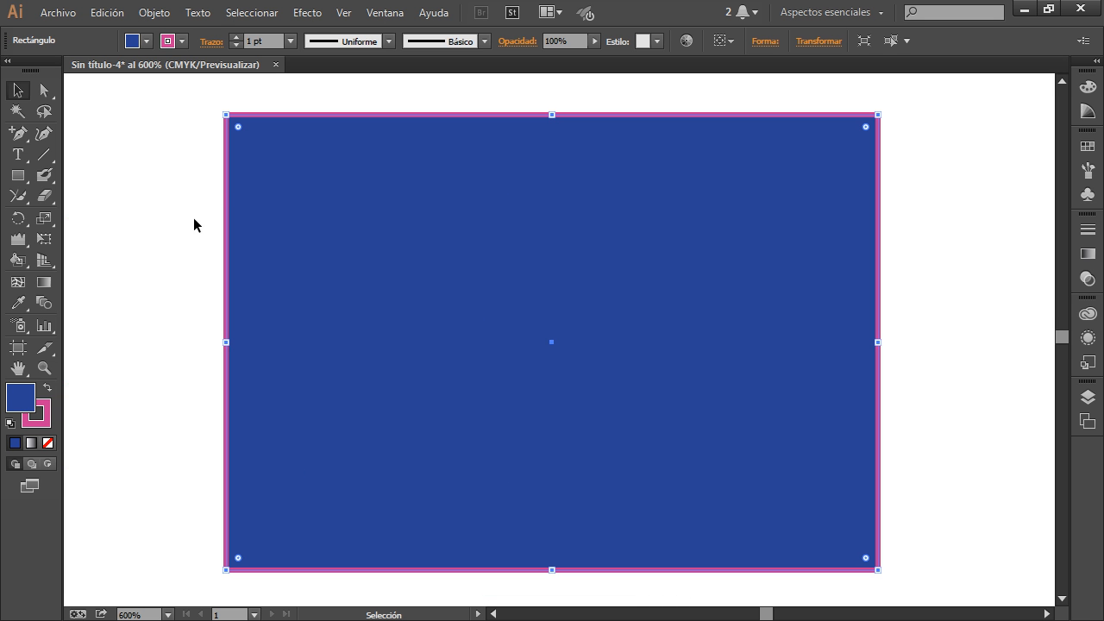
pyautogui.click(147, 41)
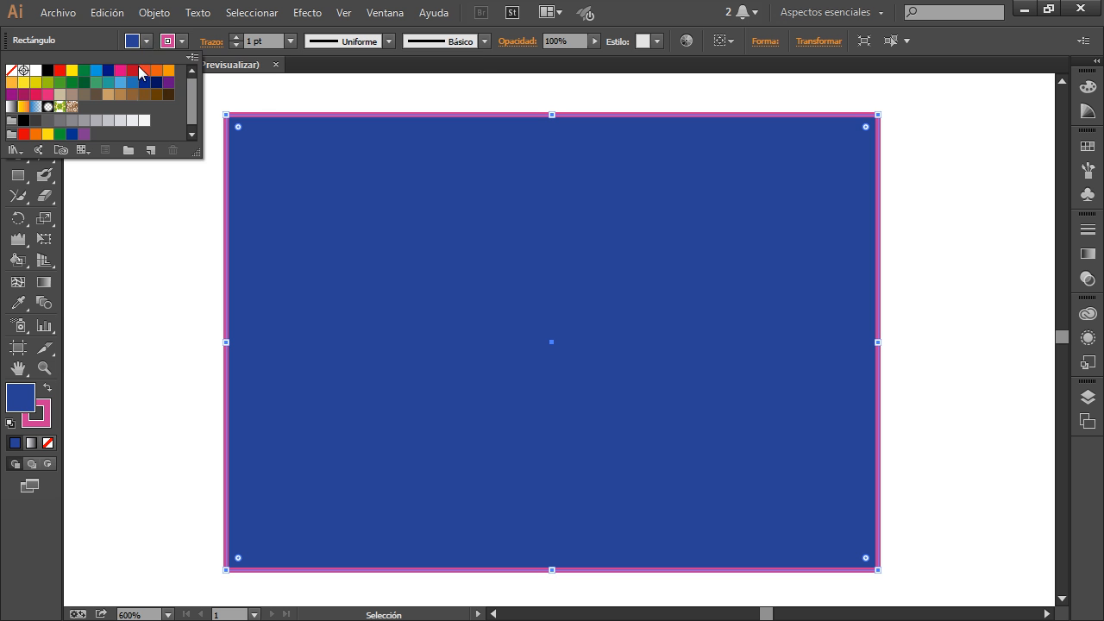
pyautogui.click(139, 69)
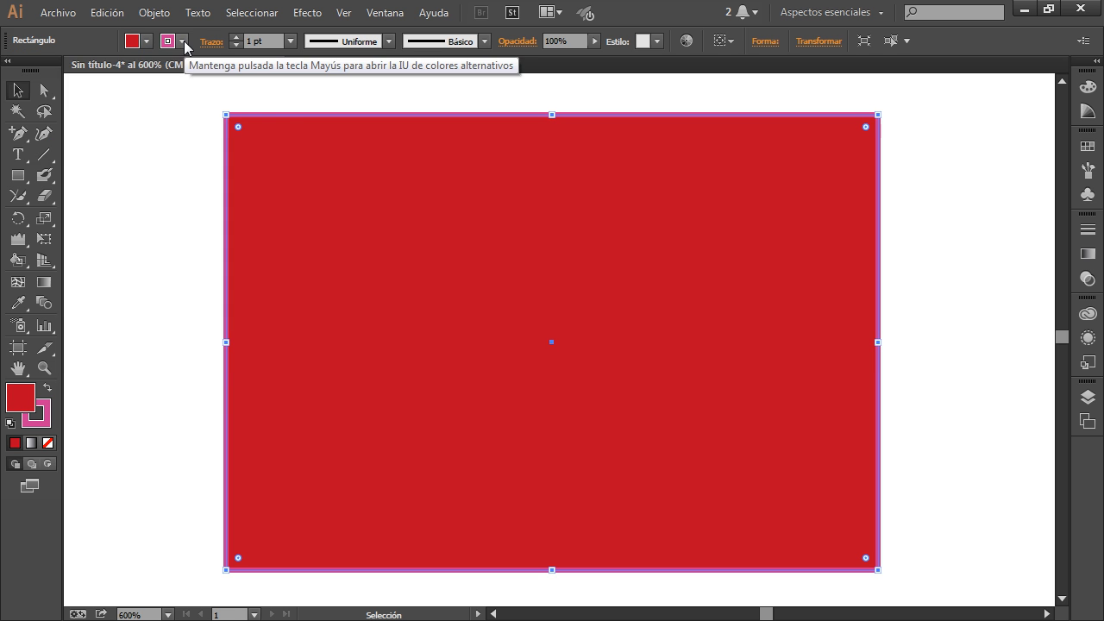
# - Try dark blue and brown swatches on the rectangle's stroke, and settle on the same red as its fill
pyautogui.click(182, 42)
pyautogui.click(157, 76)
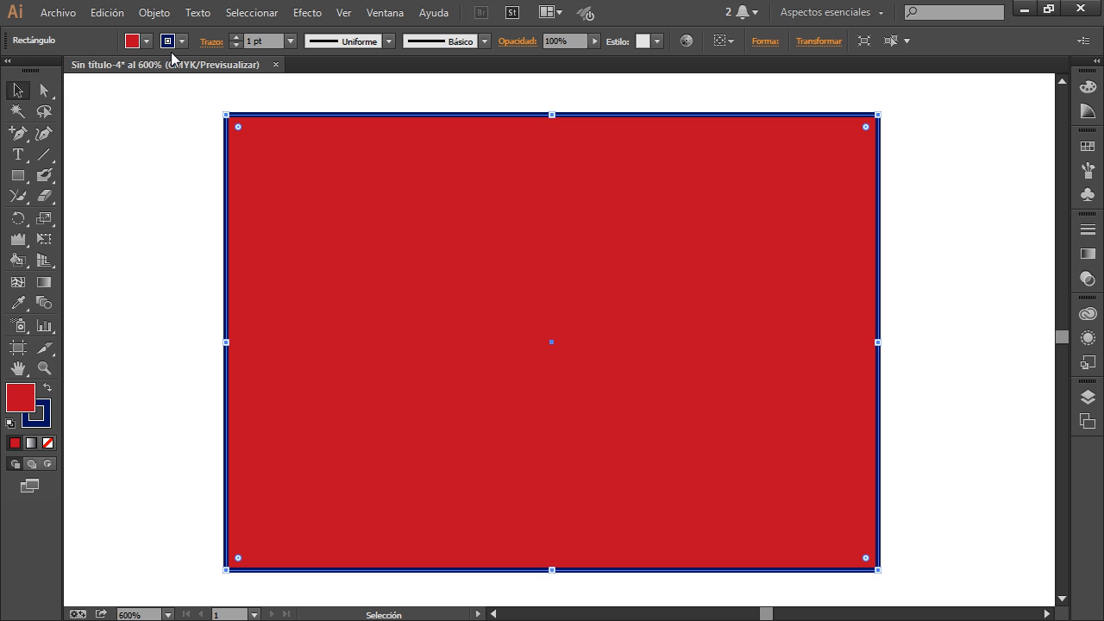
pyautogui.click(182, 42)
pyautogui.click(132, 95)
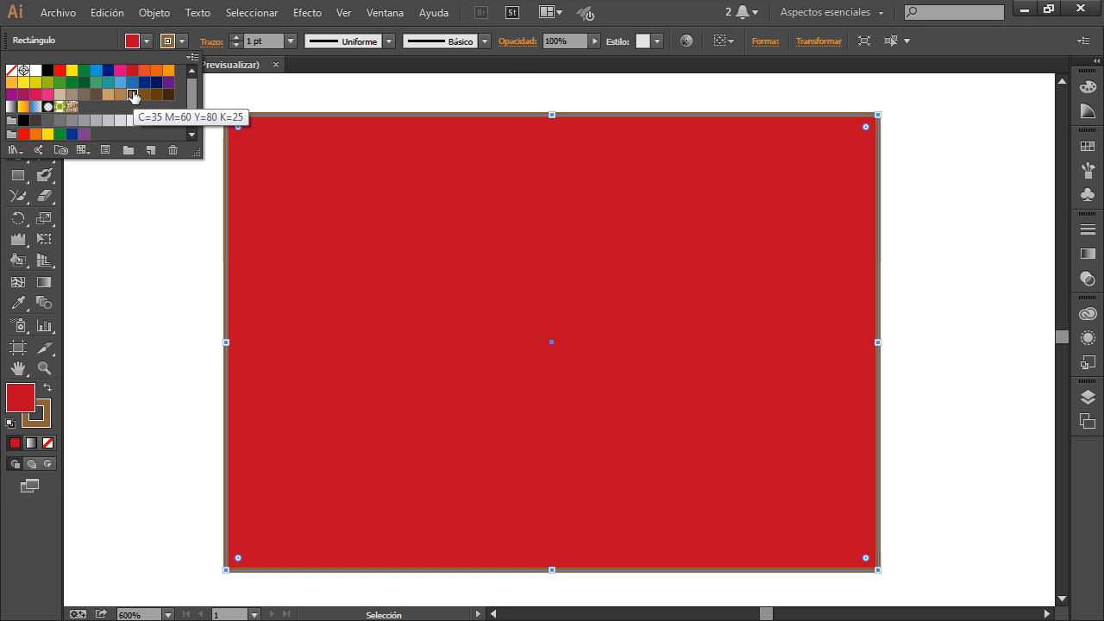
pyautogui.click(182, 41)
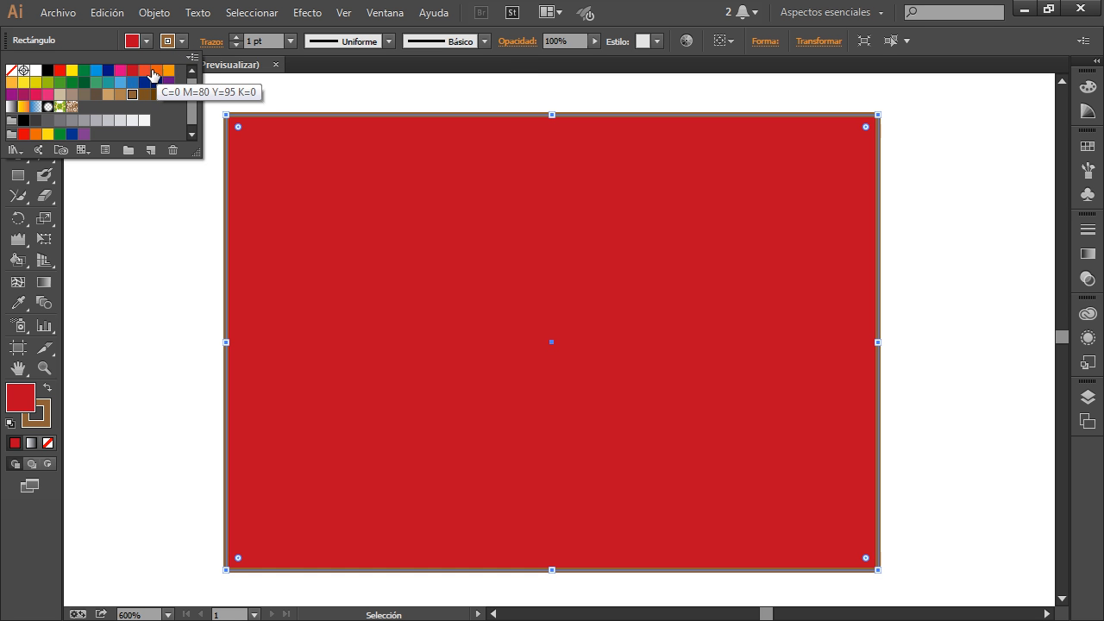
pyautogui.click(132, 70)
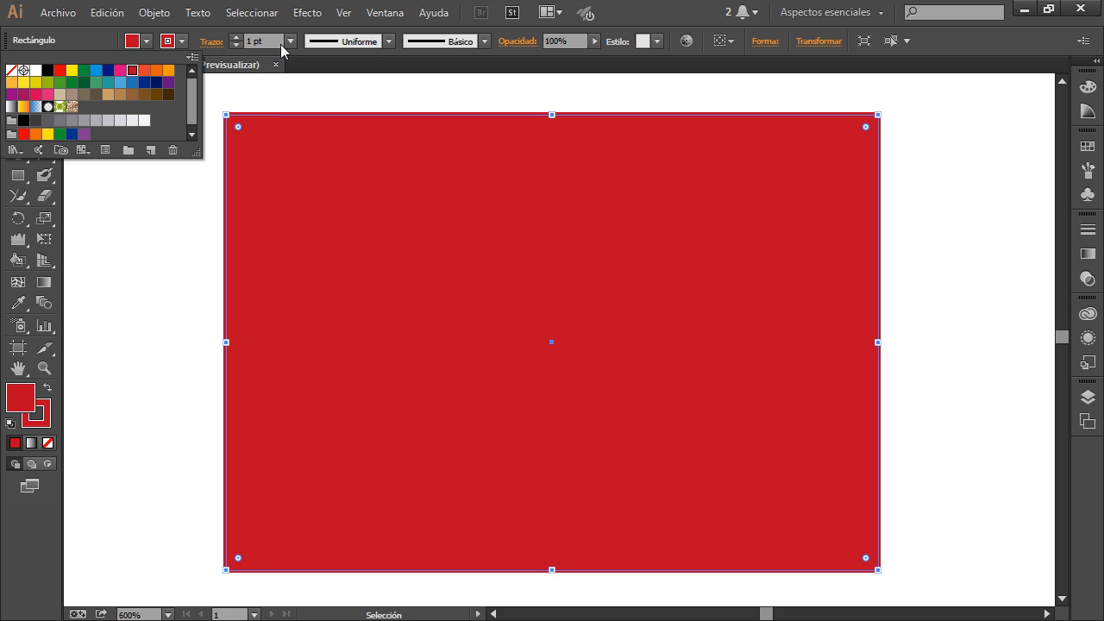
# - Set the rectangle's stroke weight to 3 pt in the stroke options
pyautogui.click(207, 43)
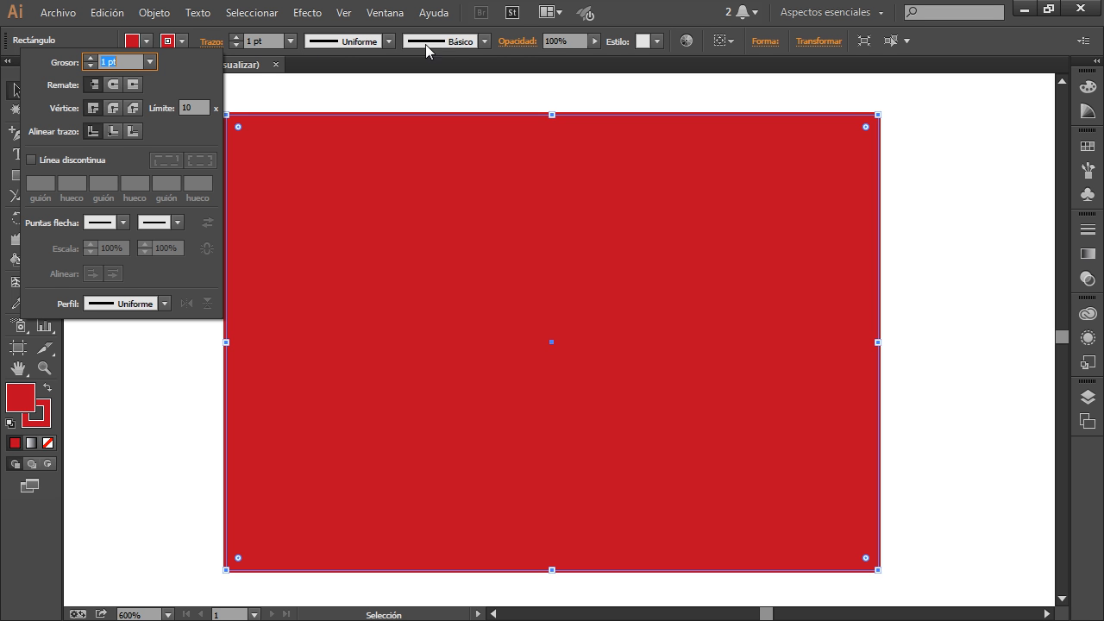
pyautogui.click(213, 37)
pyautogui.click(211, 43)
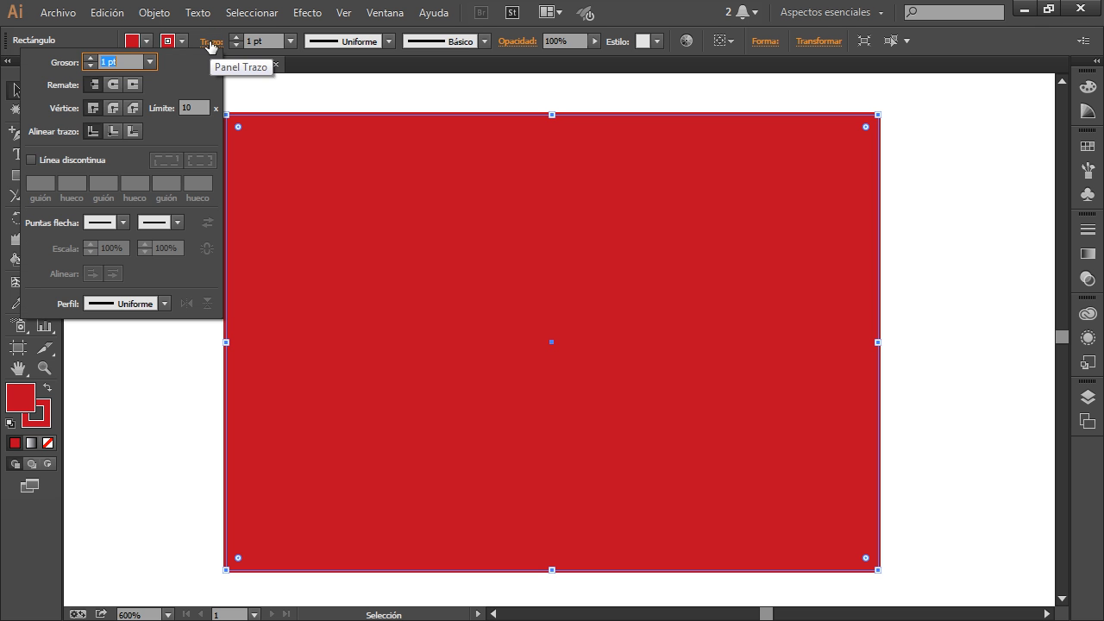
pyautogui.click(150, 62)
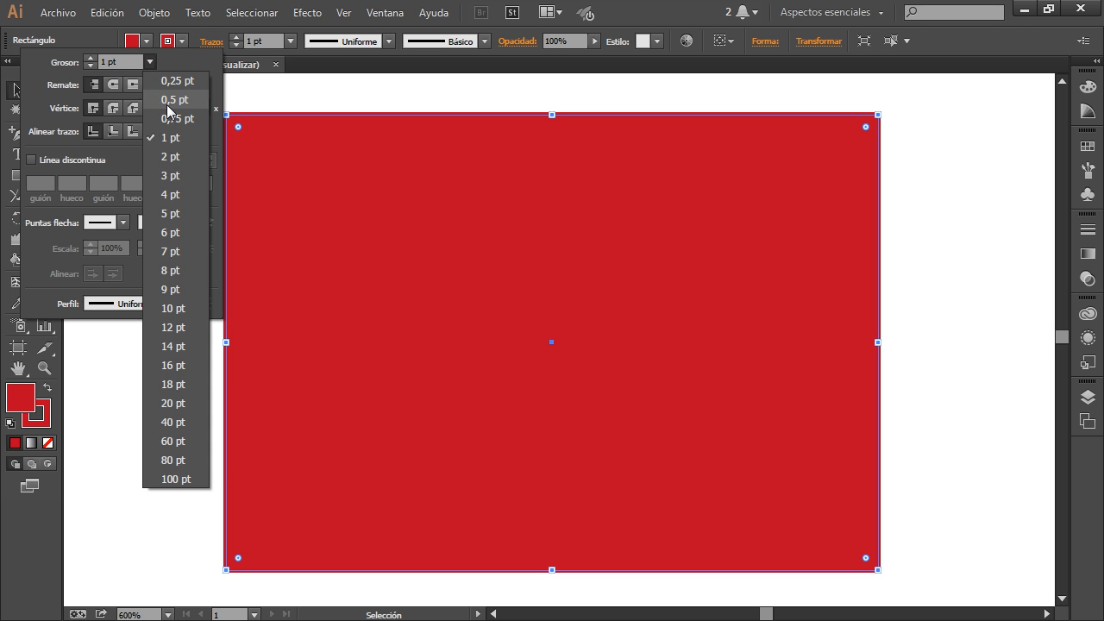
pyautogui.click(170, 176)
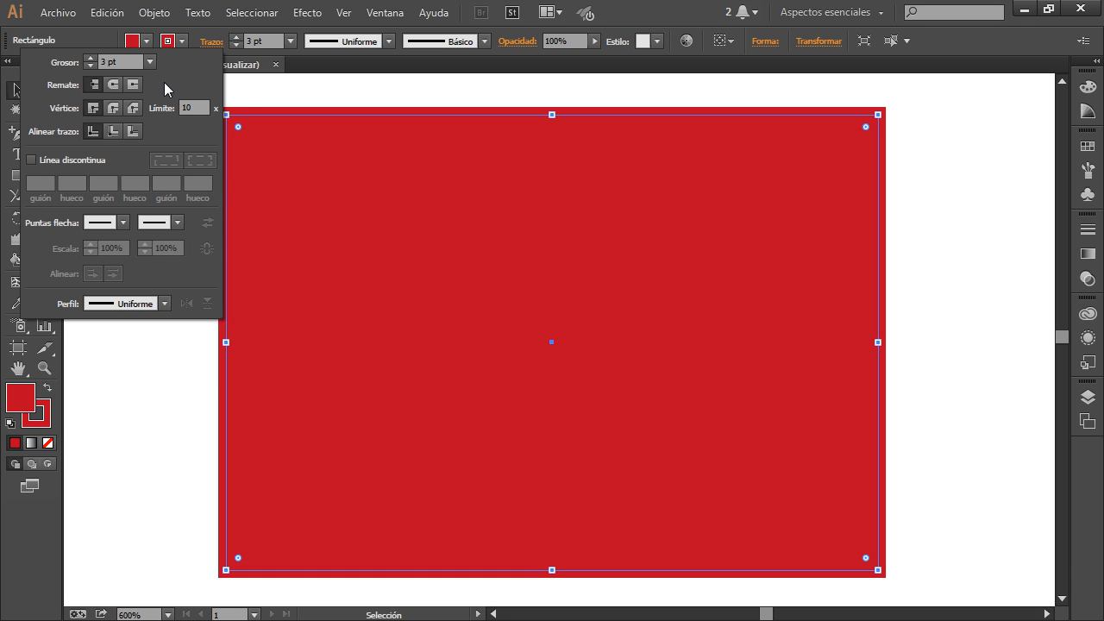
# - Change the rectangle's stroke colour to the Cian CMYK swatch and set its stroke weight to 4 pt
pyautogui.click(181, 42)
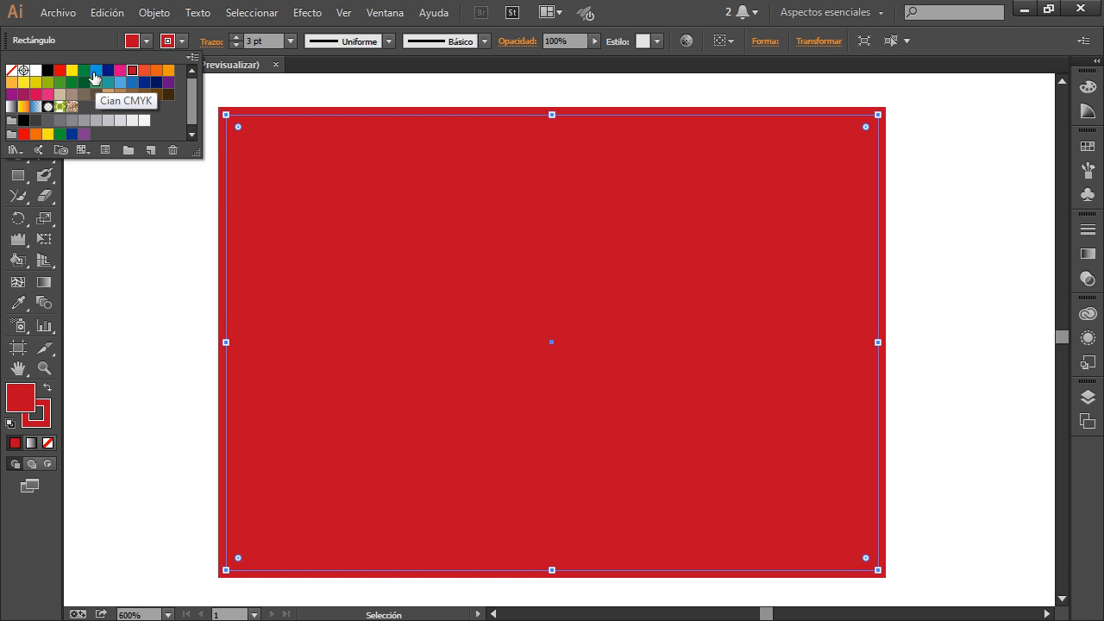
pyautogui.click(96, 71)
pyautogui.click(215, 38)
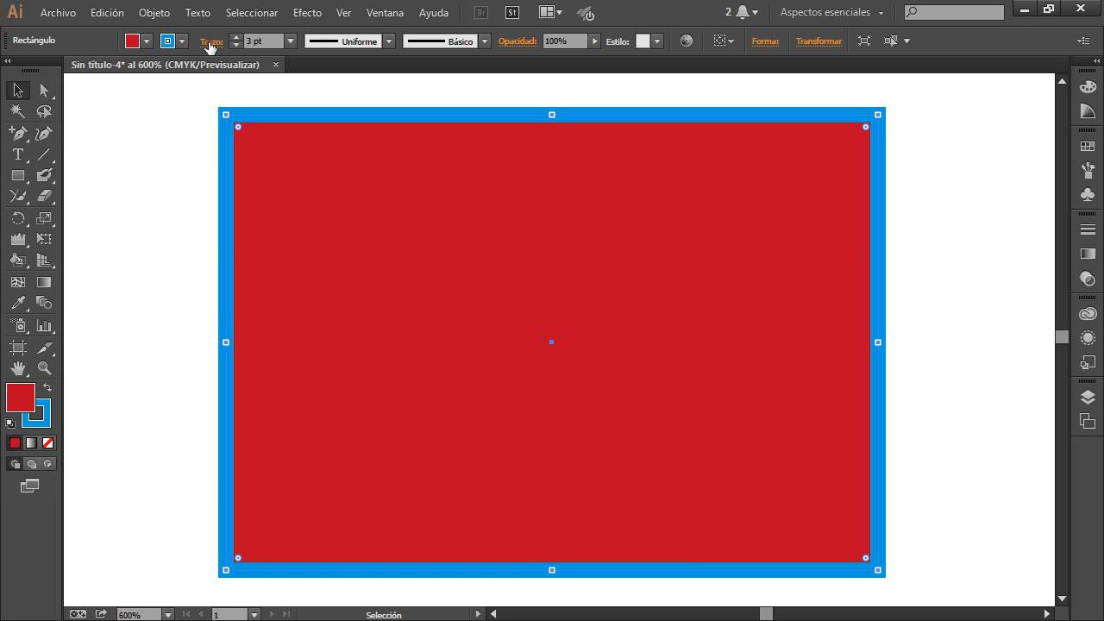
pyautogui.click(210, 41)
pyautogui.click(149, 62)
pyautogui.click(162, 195)
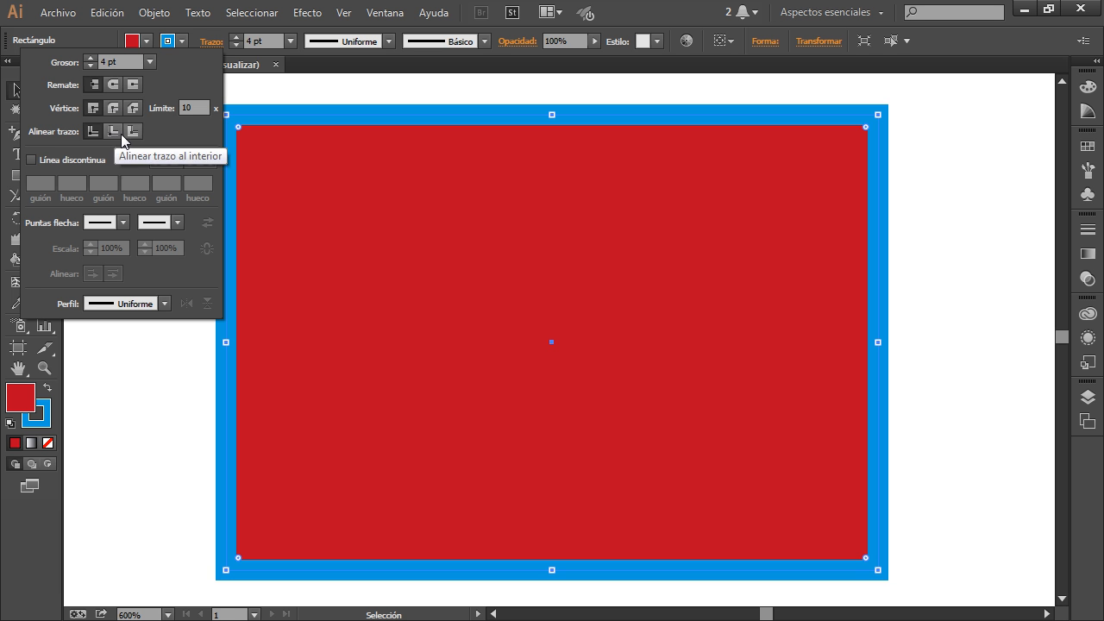
# - Delete the rectangle and draw an open zigzag path of three straight segments with the Pen tool
pyautogui.click(468, 238)
pyautogui.press('Delete')
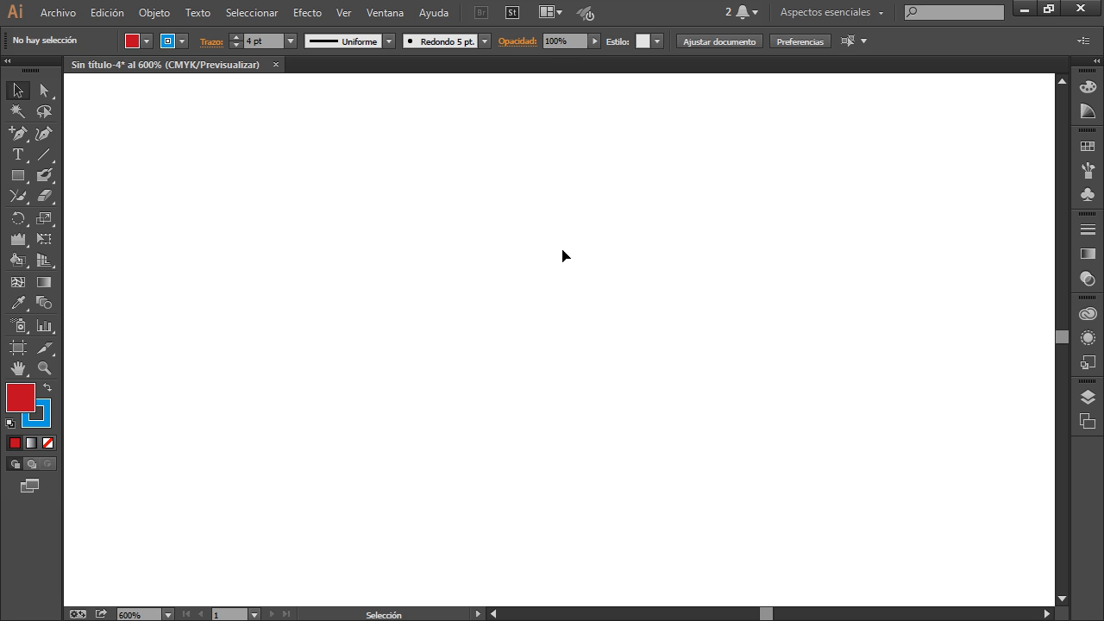
pyautogui.click(21, 134)
pyautogui.moveTo(23, 140); pyautogui.dragTo(74, 135)
pyautogui.click(143, 218)
pyautogui.click(286, 182)
pyautogui.click(380, 301)
pyautogui.click(577, 281)
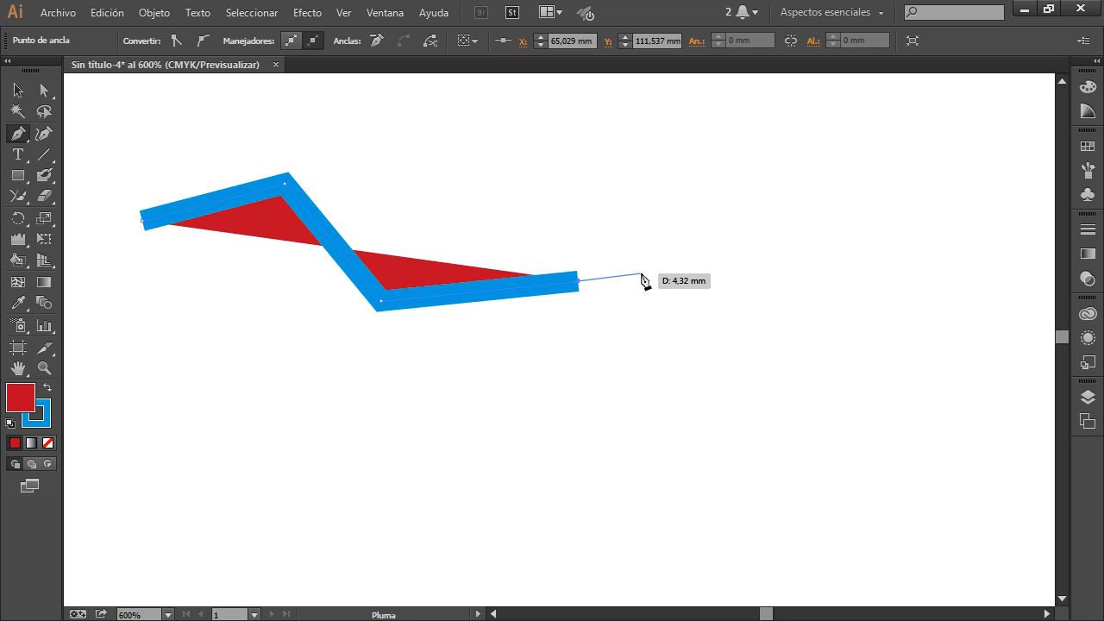
pyautogui.rightClick(641, 276)
pyautogui.click(12, 93)
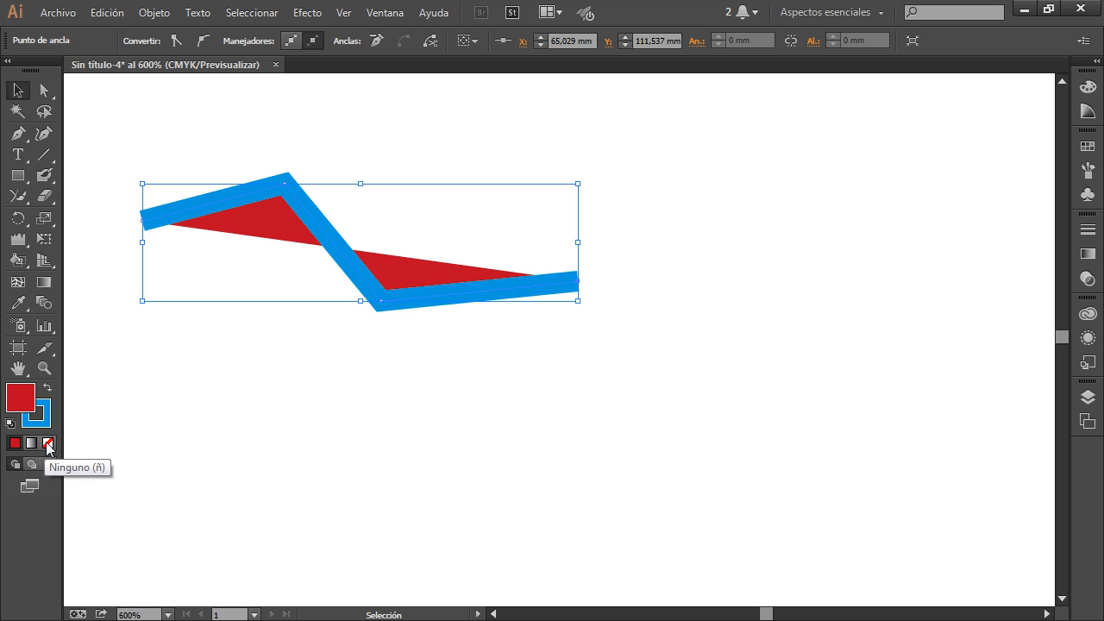
# - Remove the zigzag path's fill and shift the path slightly to the right
pyautogui.click(50, 442)
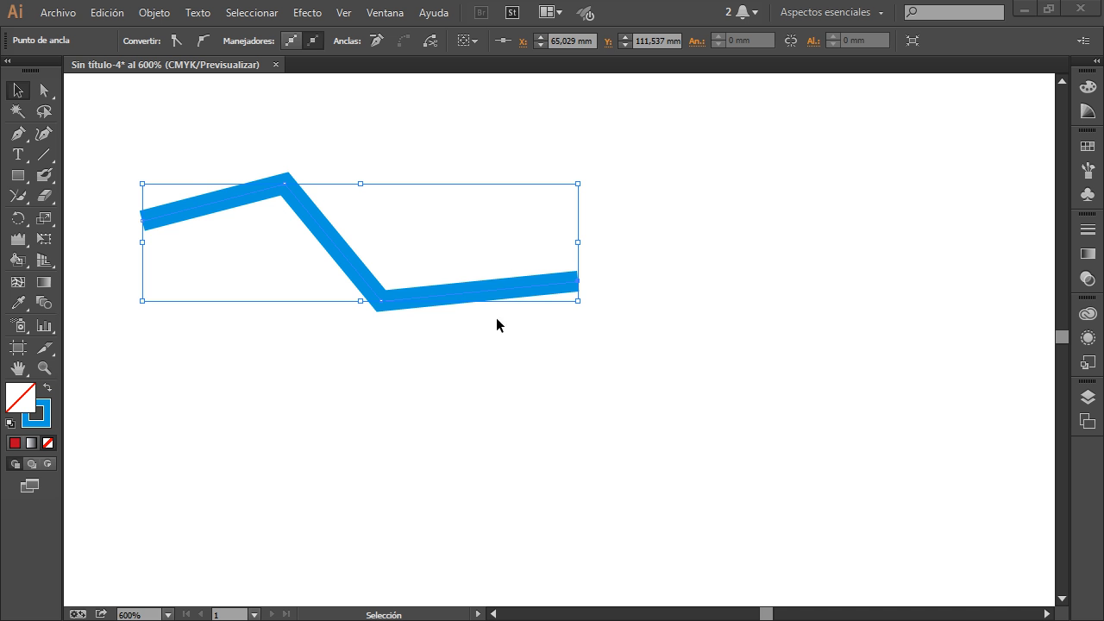
pyautogui.moveTo(472, 292); pyautogui.dragTo(486, 293)
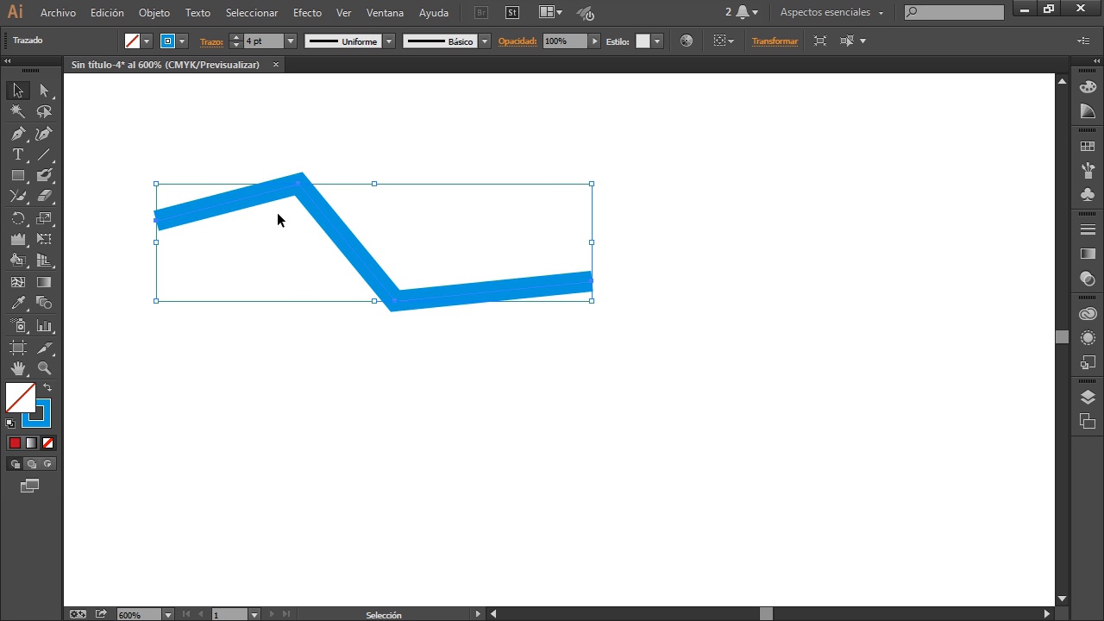
# - Try the round and projecting caps on the path's ends, and return to the flat cap
pyautogui.click(208, 41)
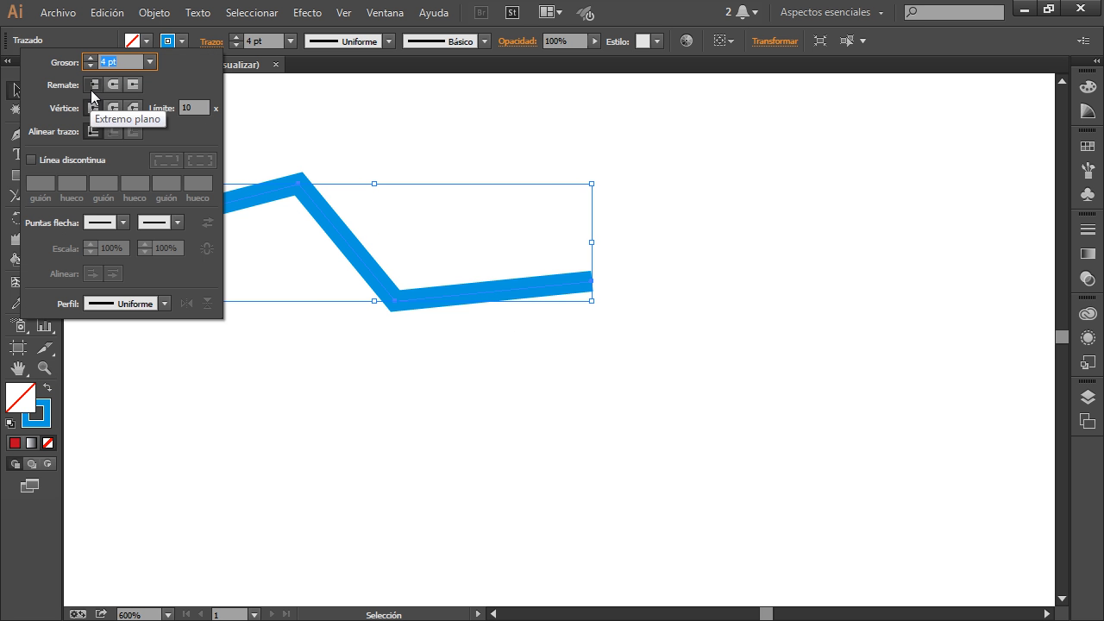
pyautogui.click(113, 85)
pyautogui.click(93, 84)
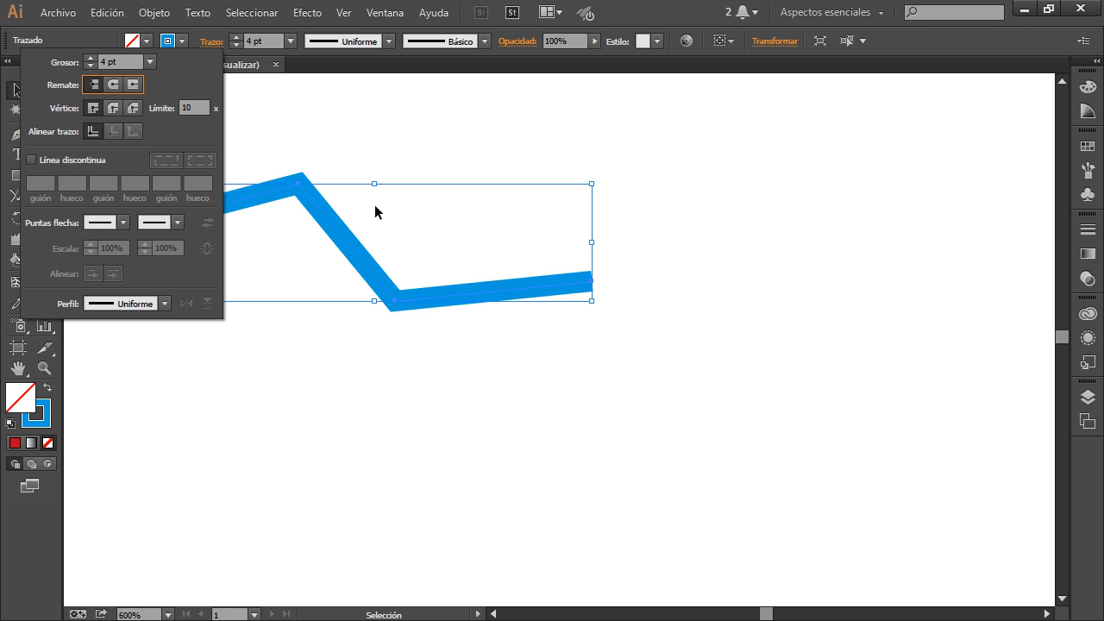
pyautogui.scroll(4, 601, 283)
pyautogui.scroll(-1, 625, 327)
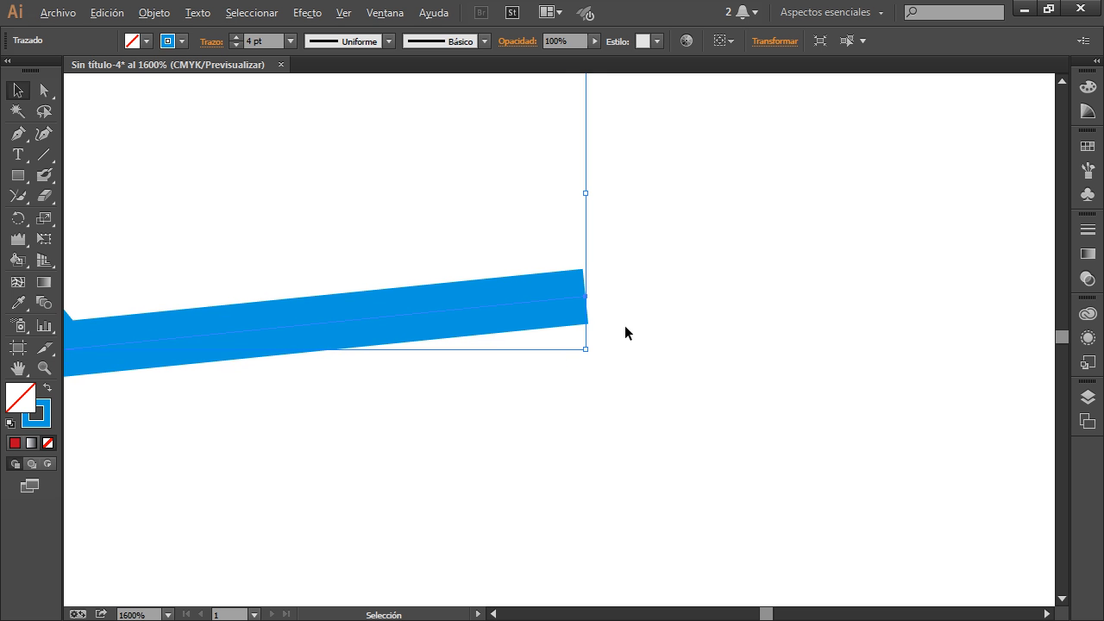
pyautogui.click(212, 40)
pyautogui.click(114, 84)
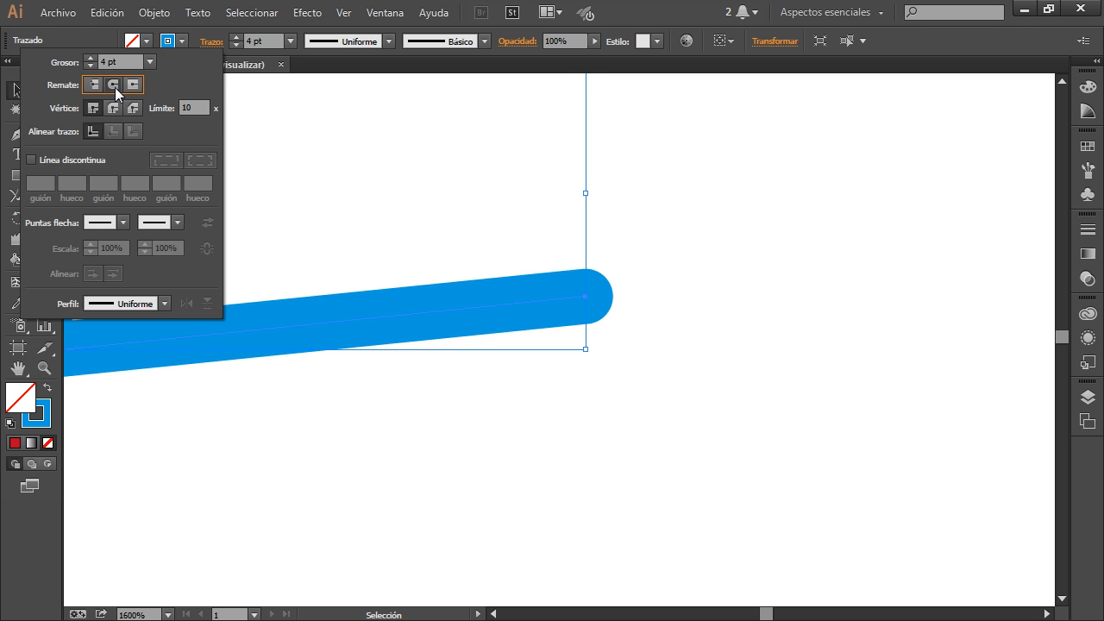
pyautogui.click(133, 84)
pyautogui.click(93, 85)
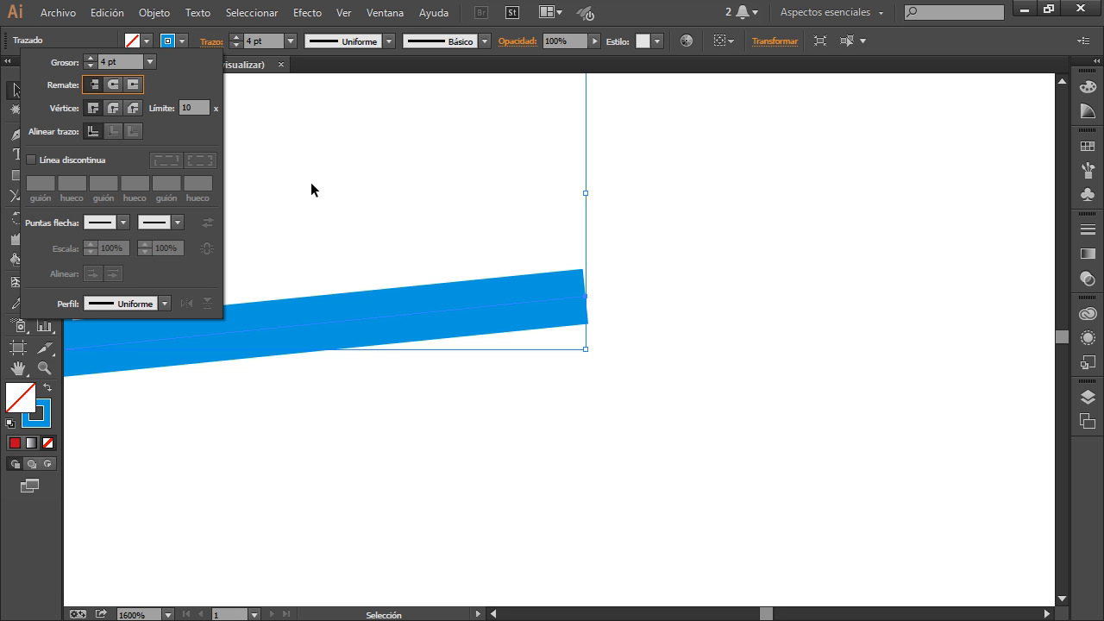
# - Try the round and bevel joins on the path's corners, and return to the miter join
pyautogui.scroll(-3, 823, 335)
pyautogui.scroll(3, 587, 346)
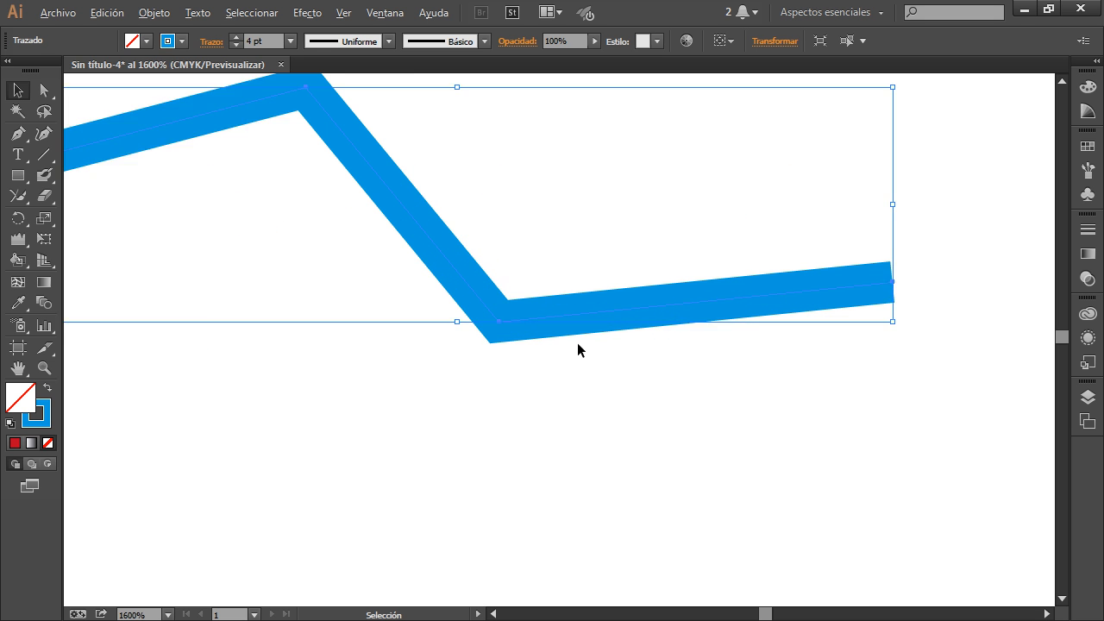
pyautogui.click(212, 41)
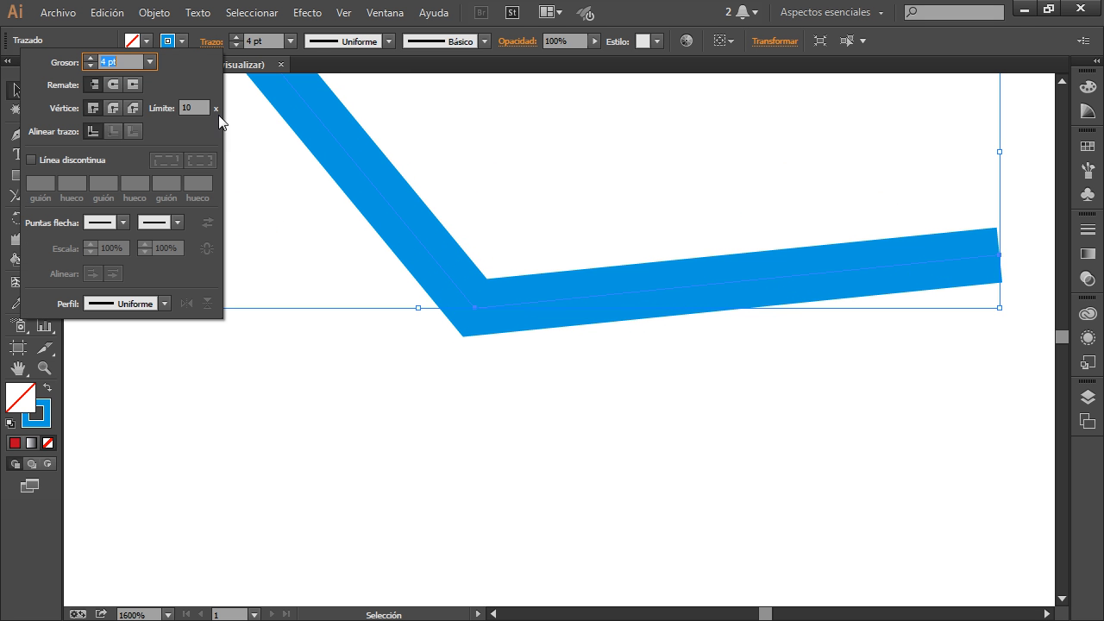
pyautogui.click(113, 110)
pyautogui.click(134, 107)
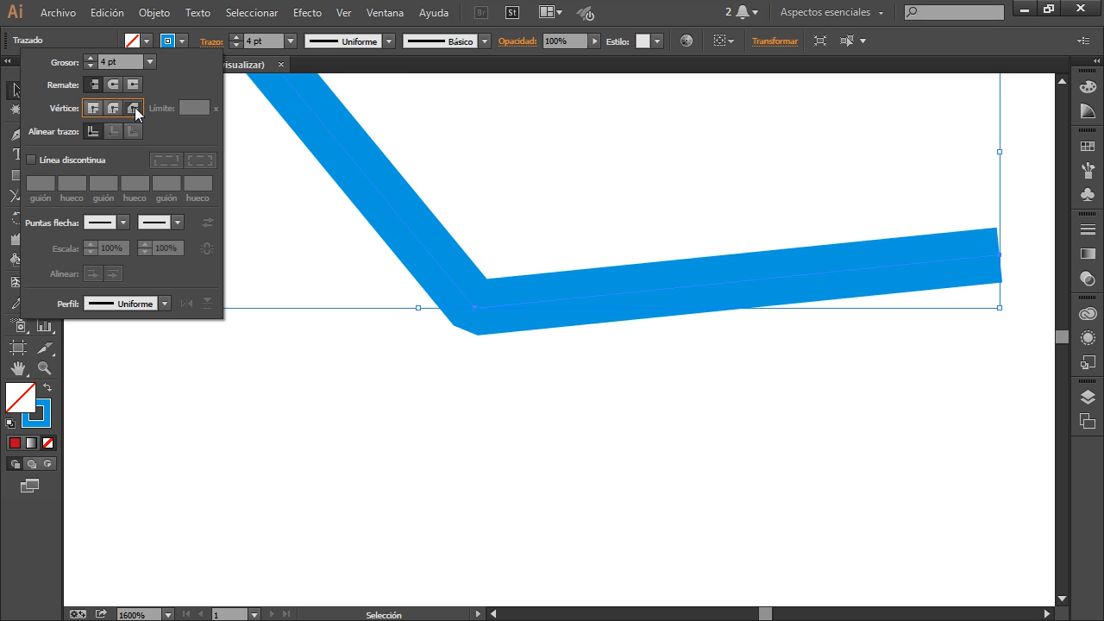
pyautogui.click(87, 108)
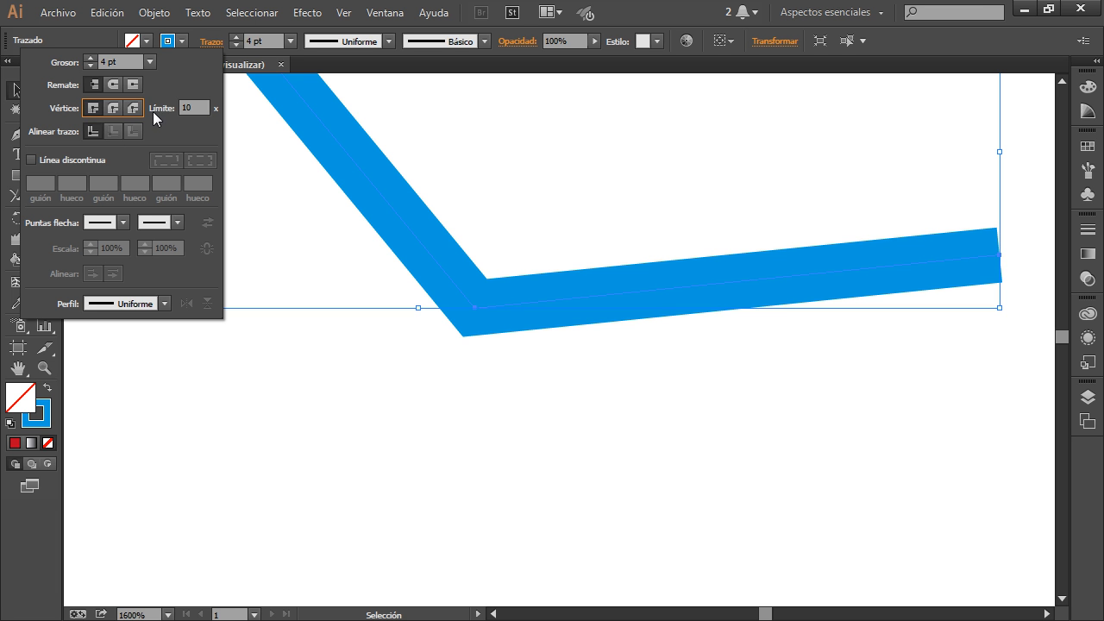
pyautogui.click(113, 108)
pyautogui.click(92, 108)
pyautogui.click(197, 105)
# - Turn the path's stroke into a dashed line with a 12 pt first dash and a 10 pt first gap
pyautogui.click(31, 159)
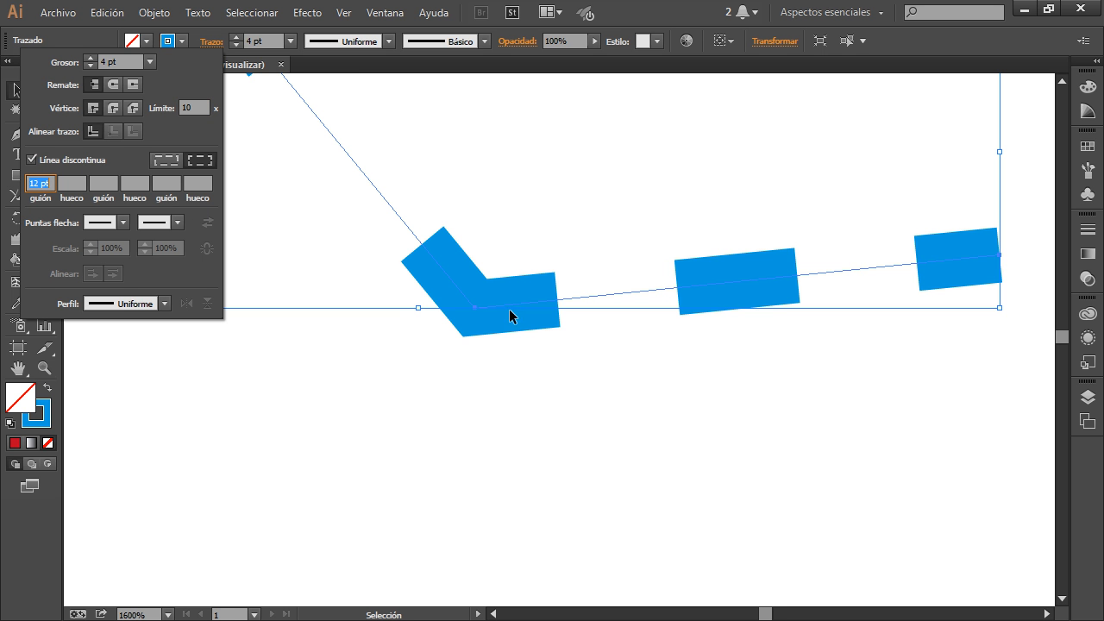
pyautogui.scroll(-2, 614, 327)
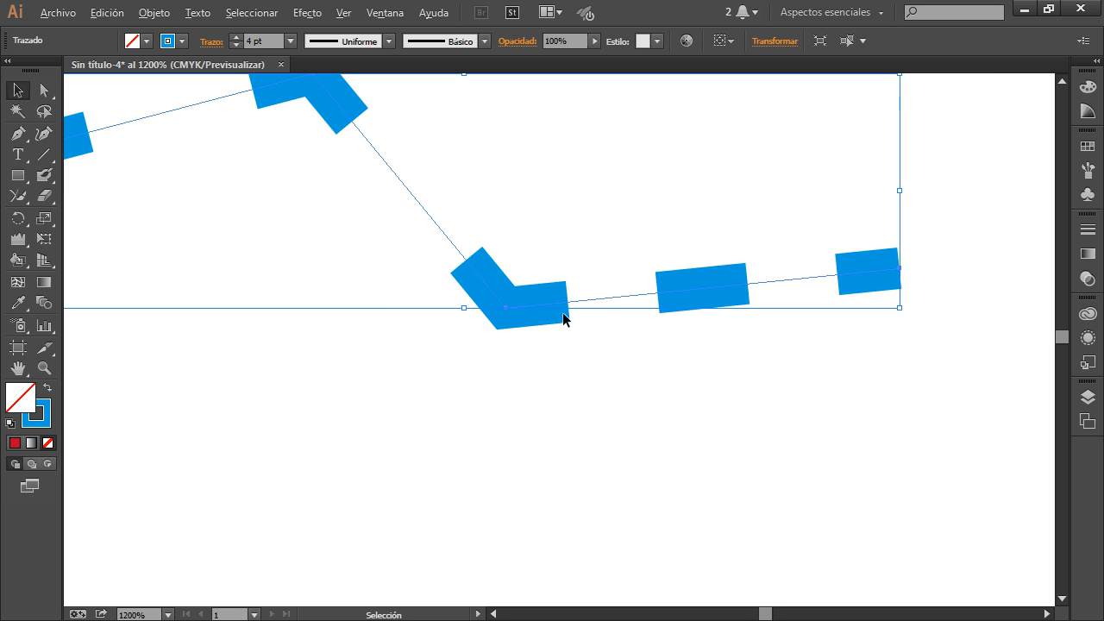
pyautogui.scroll(-2, 573, 323)
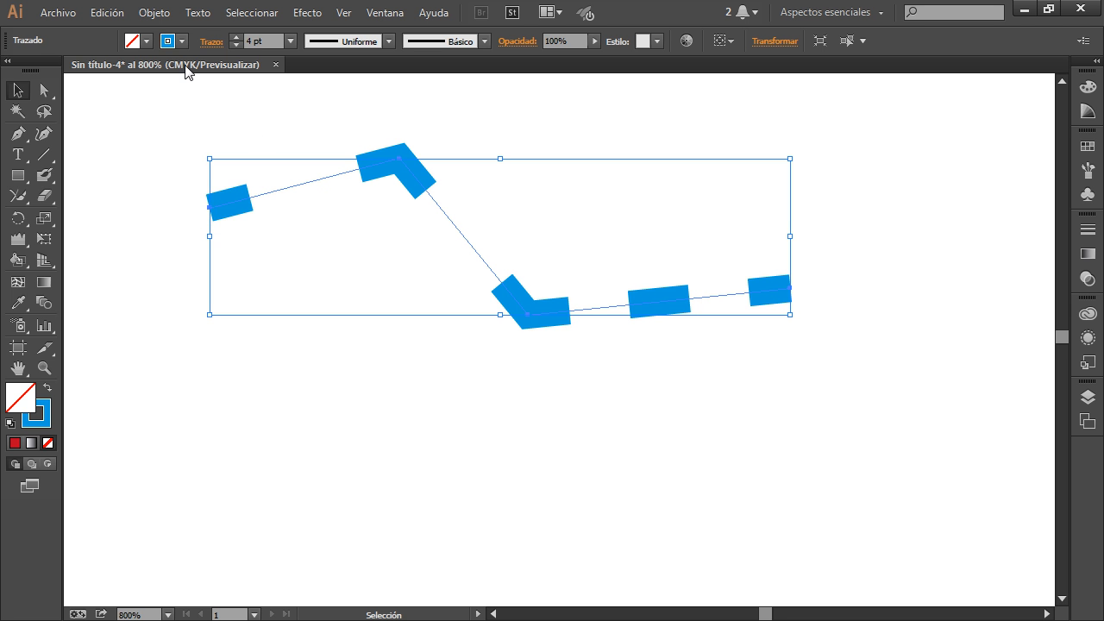
pyautogui.click(220, 45)
pyautogui.click(83, 183)
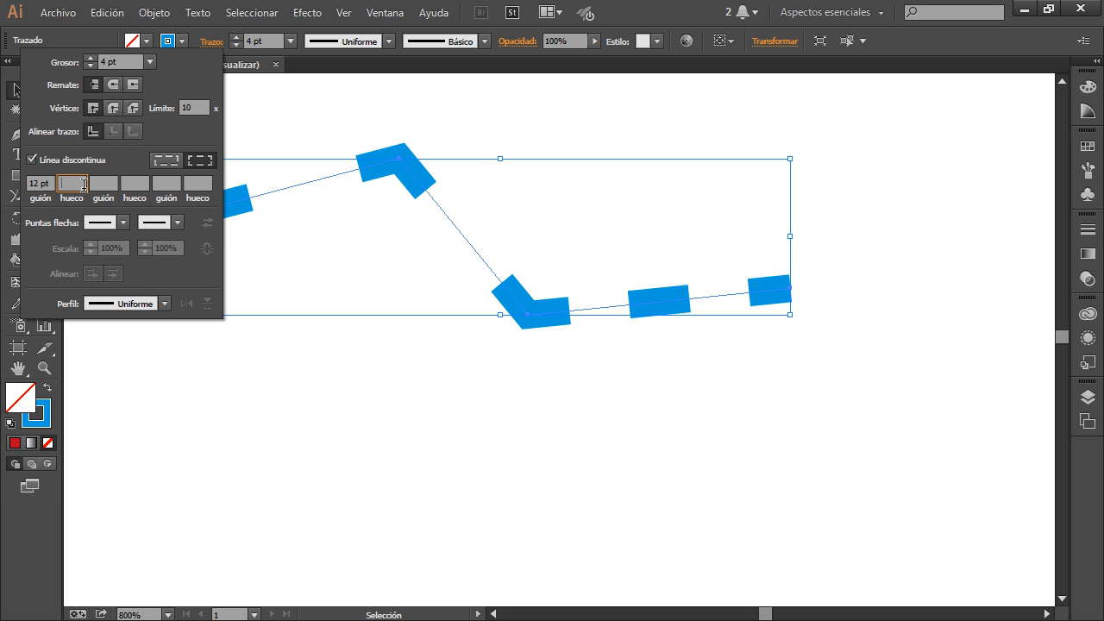
pyautogui.write('10p')
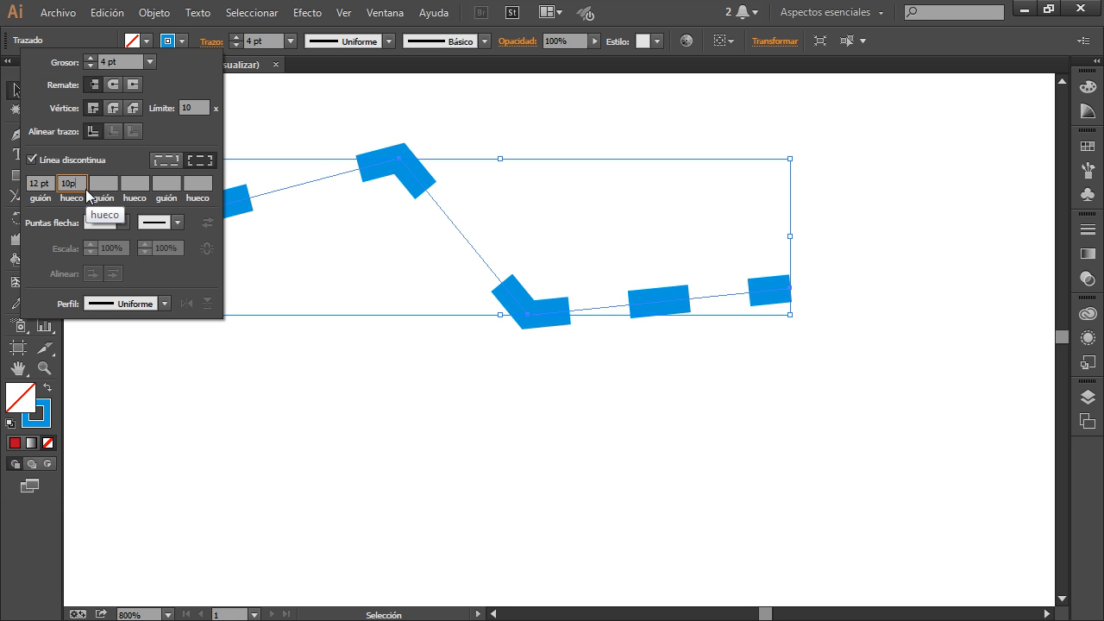
pyautogui.press('Tab')
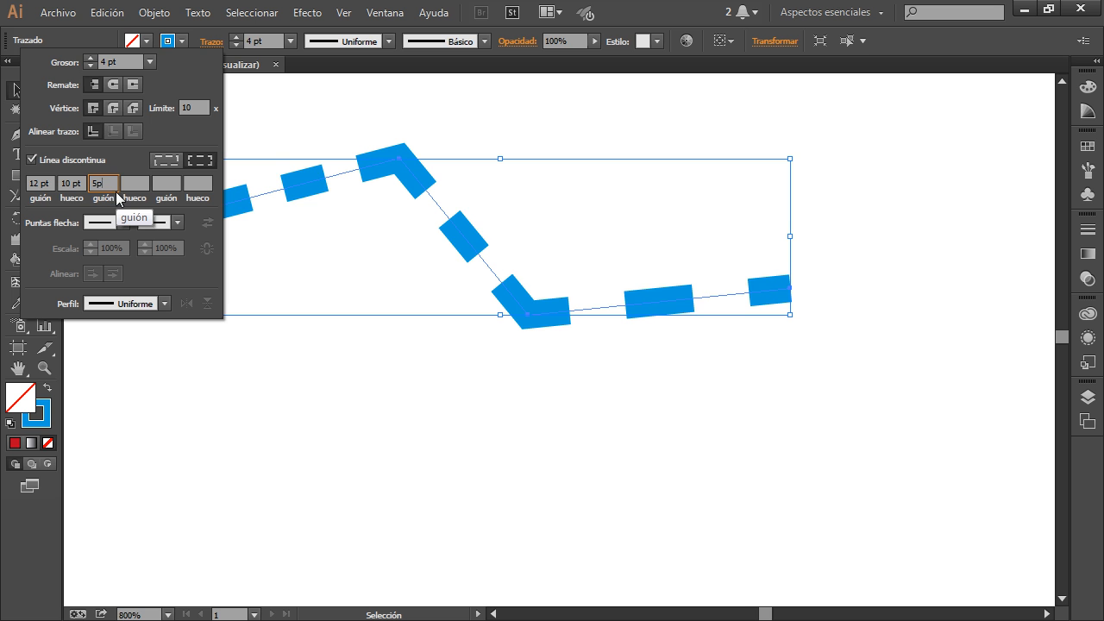
# - Complete the dash pattern with a 5 pt dash, 1 pt gap, 5 pt dash and 2 pt gap
pyautogui.press('Tab')
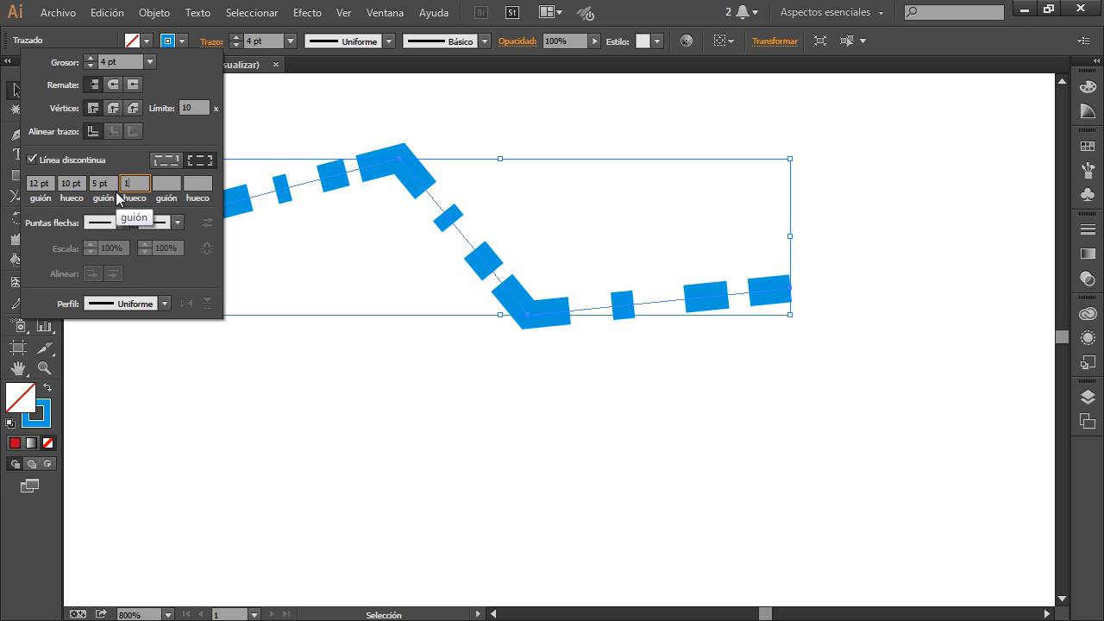
pyautogui.write('1')
pyautogui.press('Tab')
pyautogui.write('5')
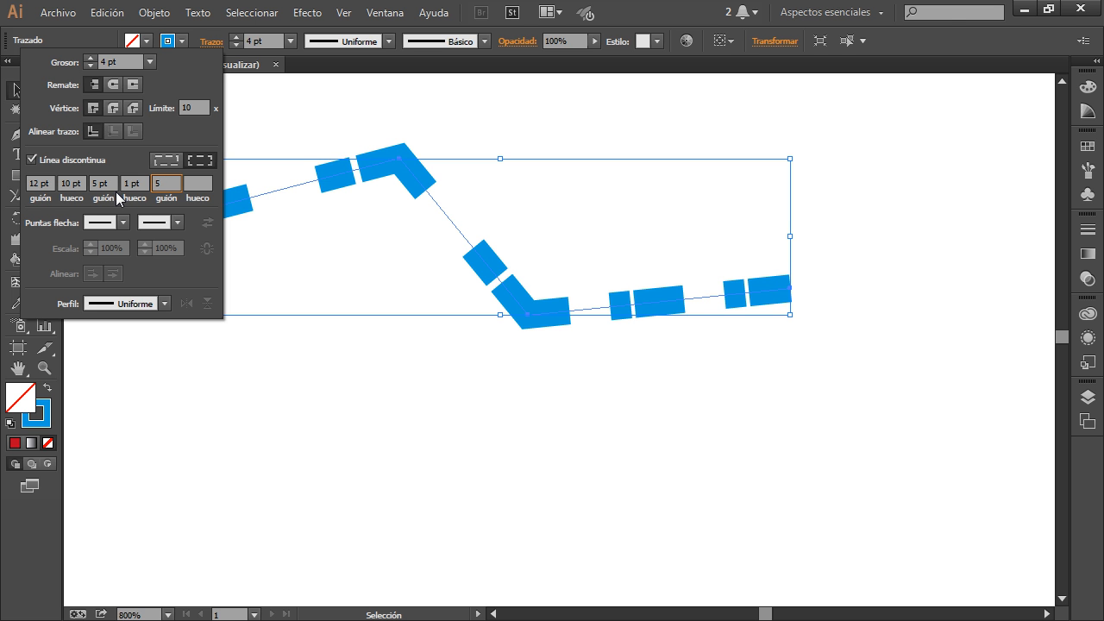
pyautogui.press('Tab')
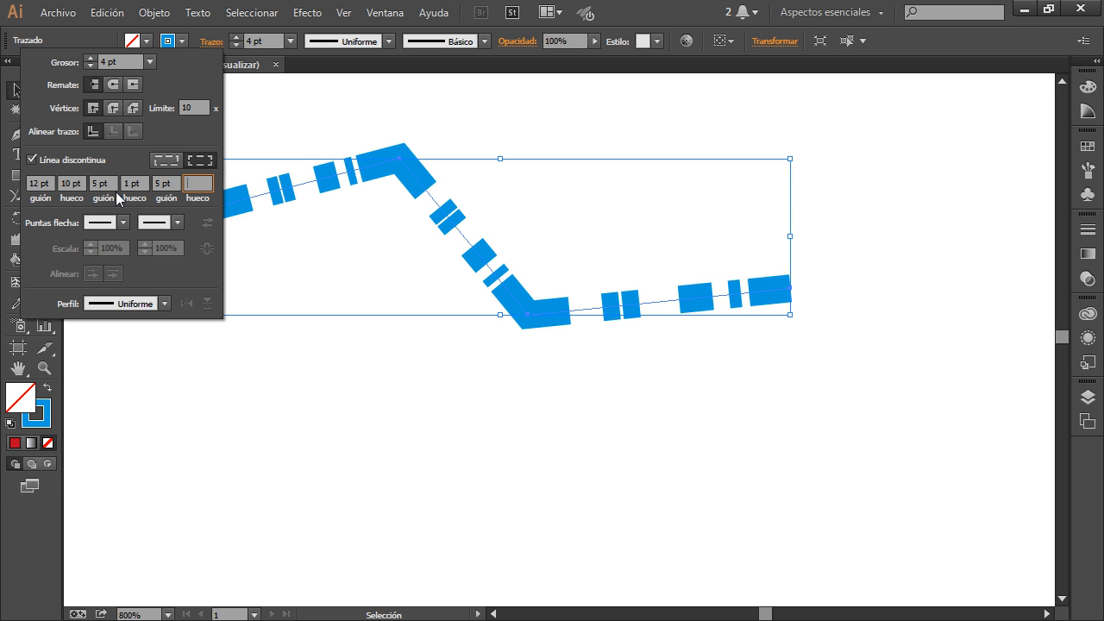
pyautogui.write('2px')
pyautogui.press('Tab')
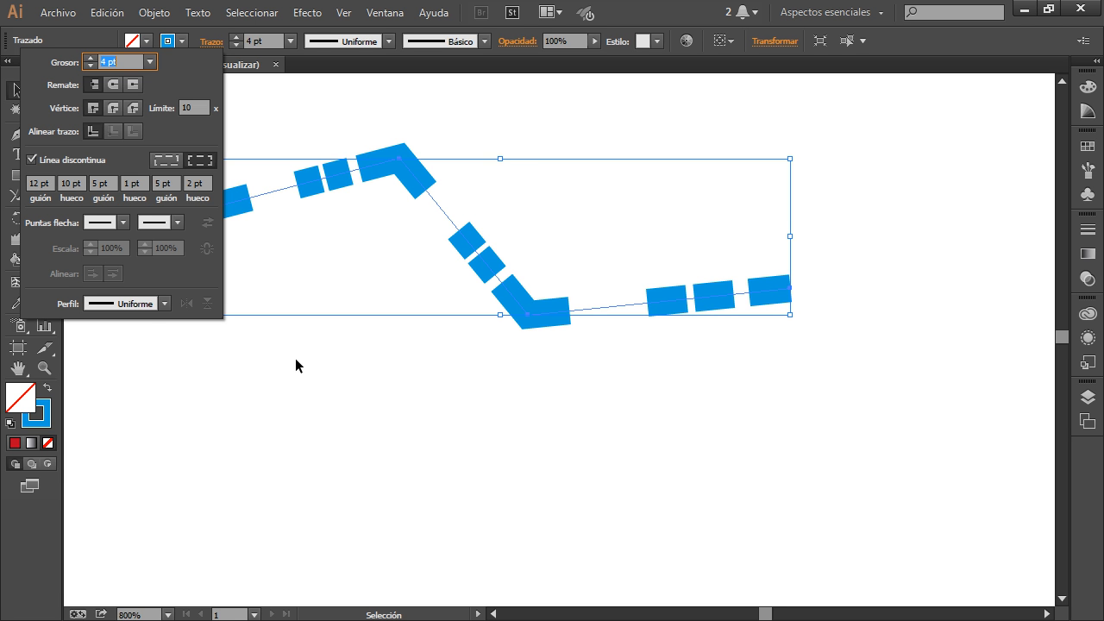
# - Add the Flecha 1 arrowhead to both the start and the end of the path
pyautogui.click(121, 223)
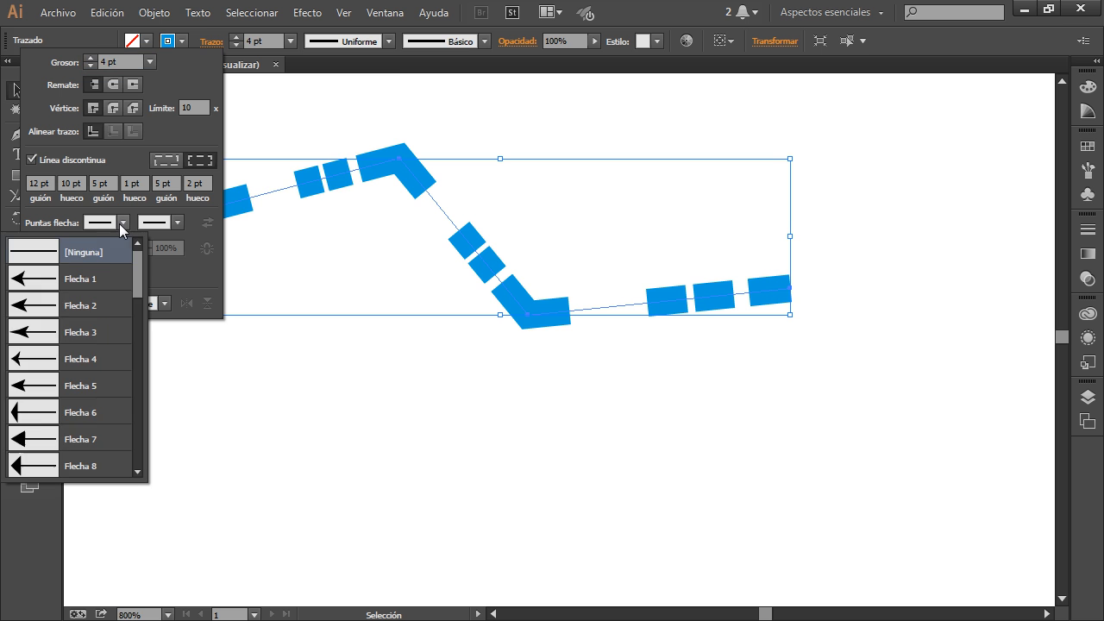
pyautogui.click(108, 276)
pyautogui.click(176, 222)
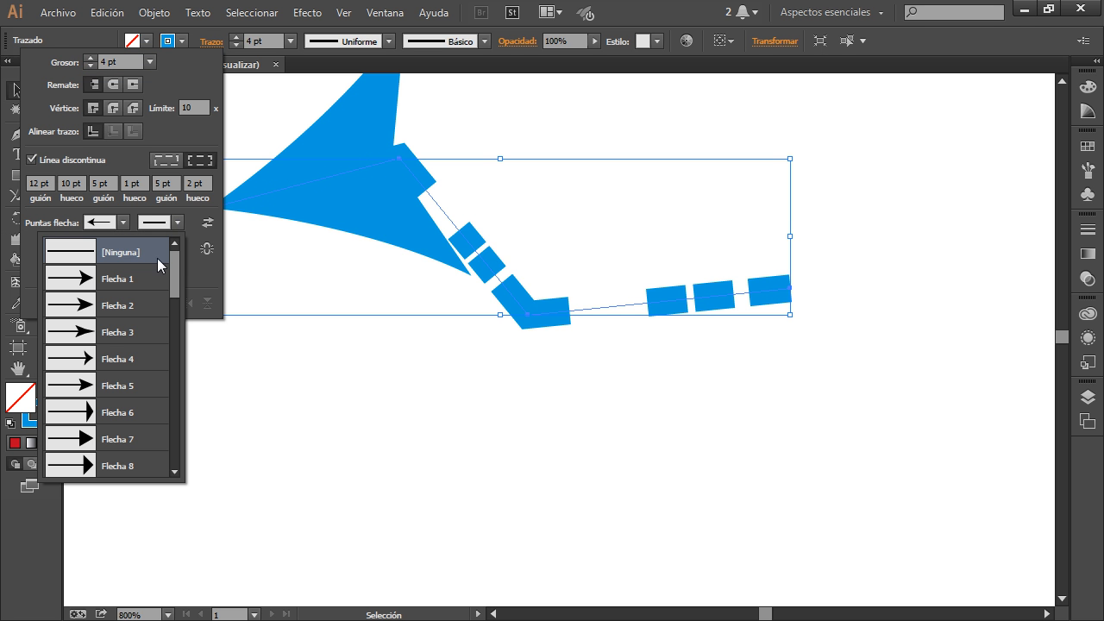
pyautogui.click(139, 287)
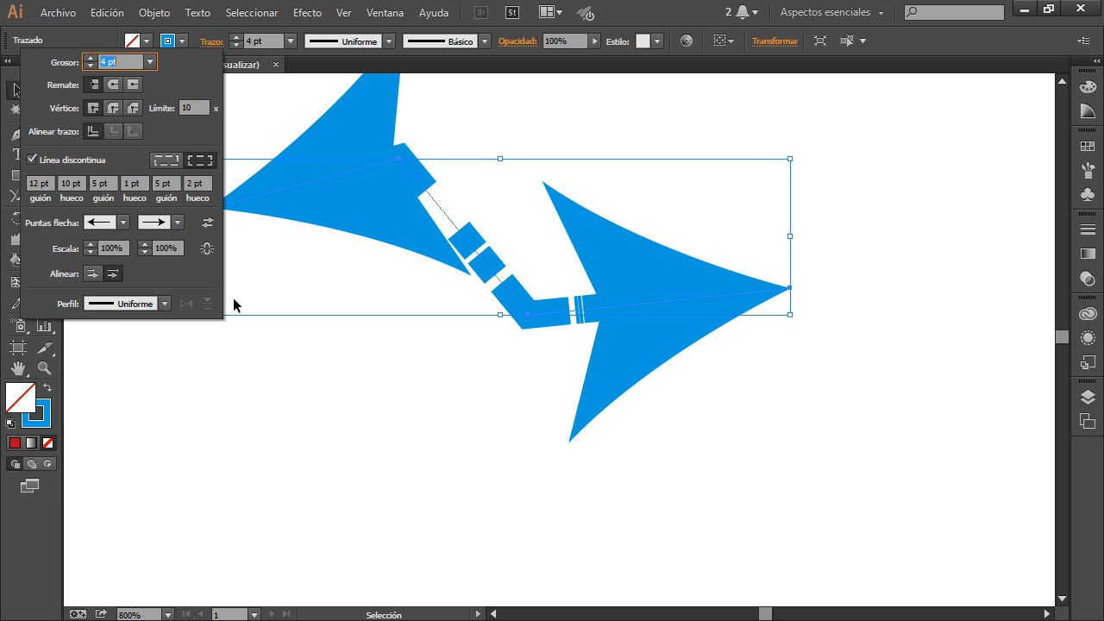
# - Set the scale of the start and end arrowheads to 10%
pyautogui.click(91, 252)
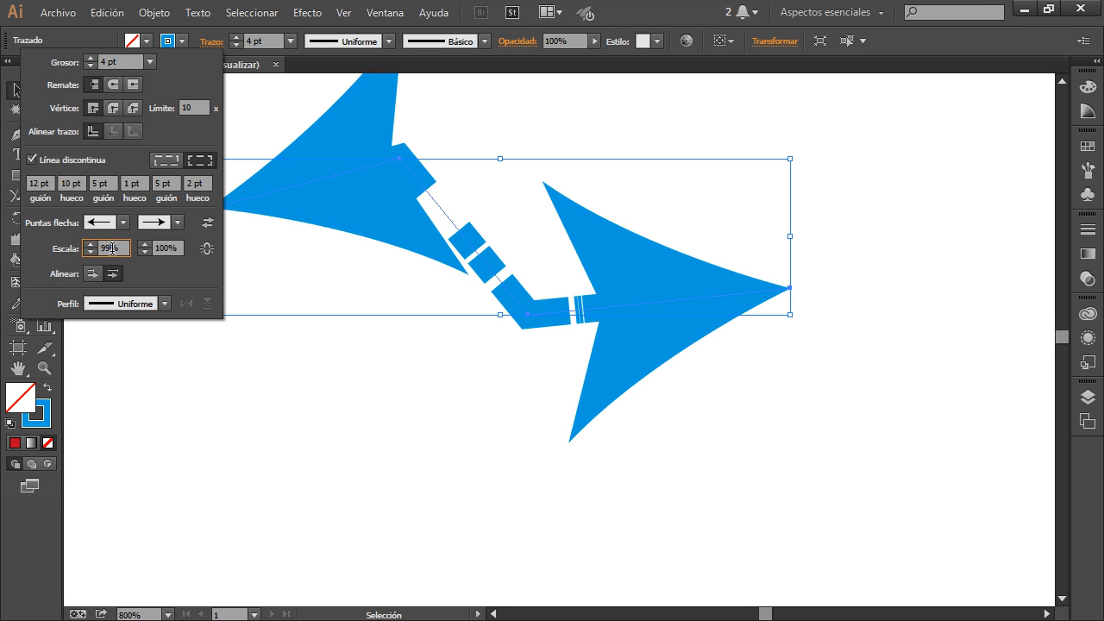
pyautogui.click(100, 248)
pyautogui.write('10')
pyautogui.press('Tab')
pyautogui.write('10')
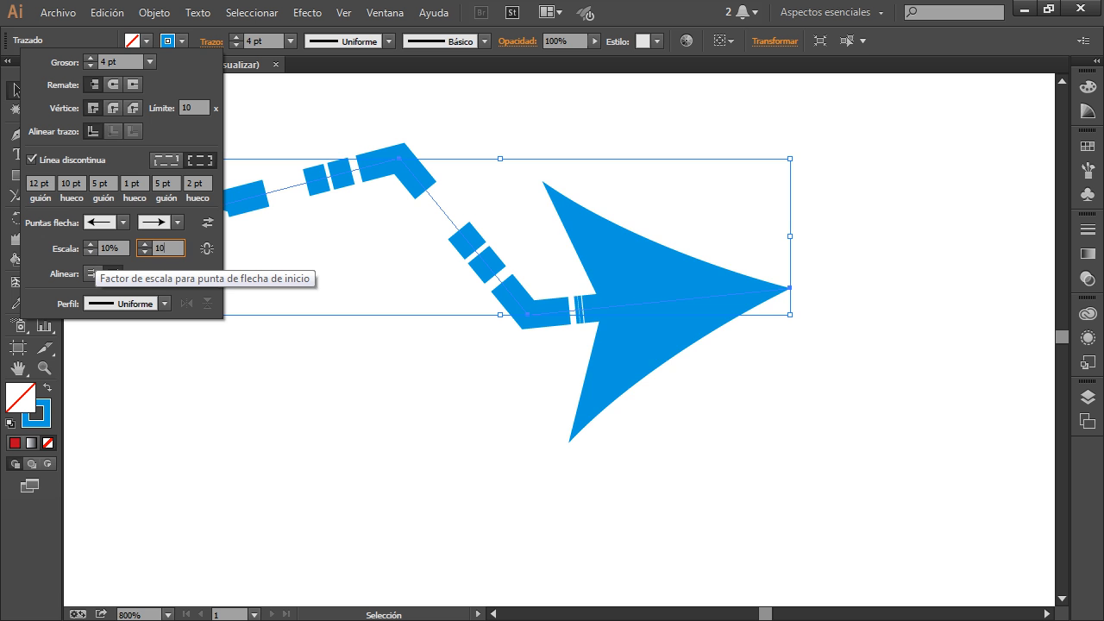
pyautogui.press('Tab')
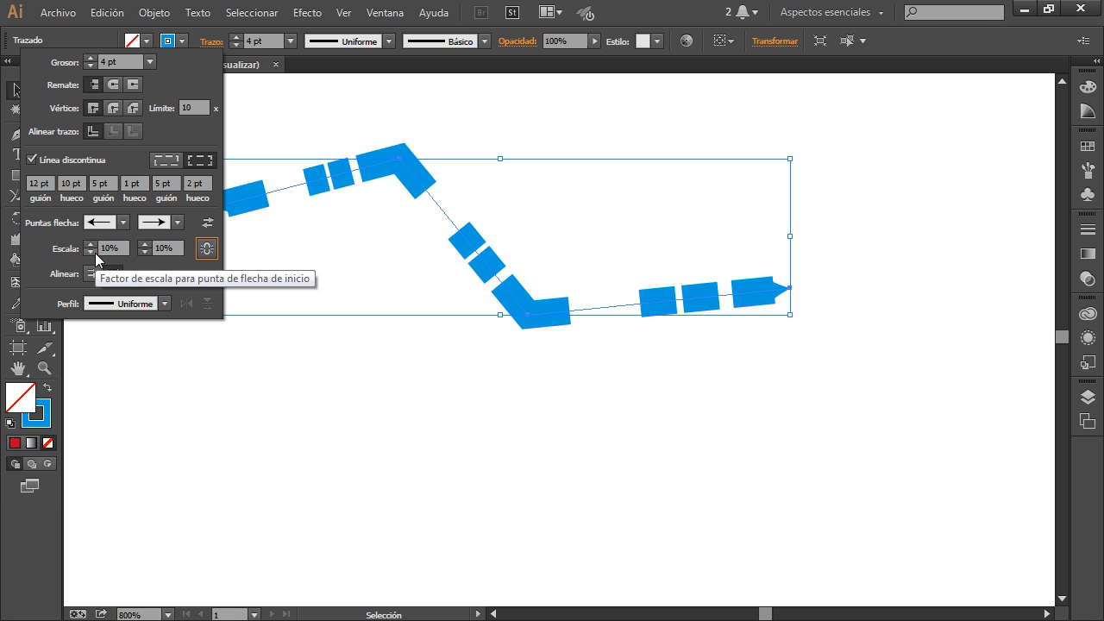
# - Set the end arrowhead's scale to 20% and deselect the path
pyautogui.click(164, 248)
pyautogui.write('20')
pyautogui.press('Tab')
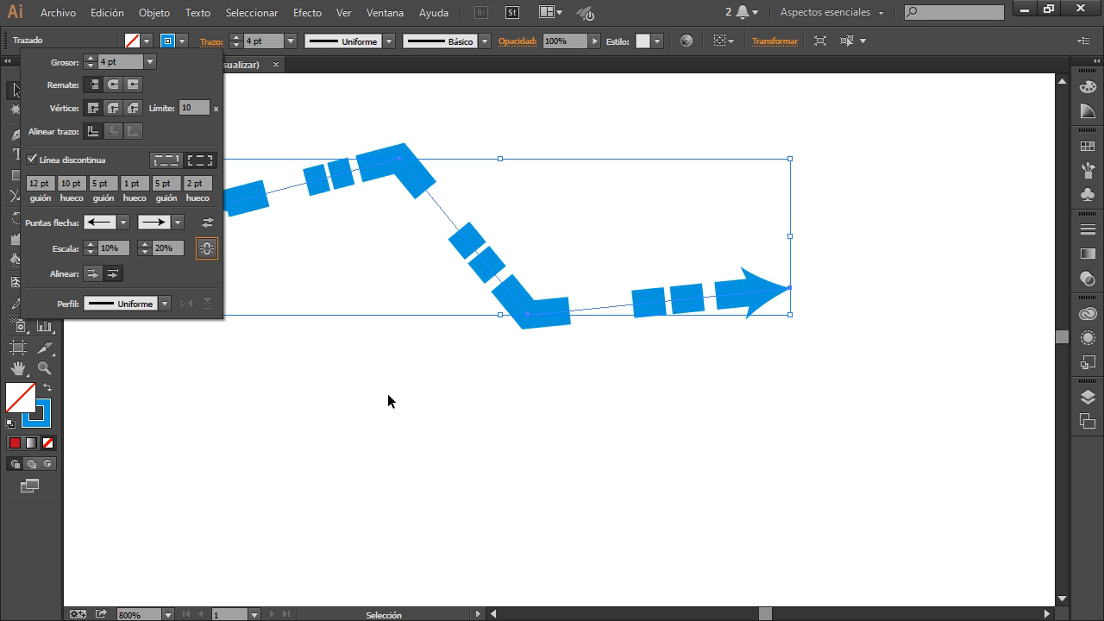
pyautogui.press('Escape')
pyautogui.hotkey('ctrl', 'shift', 'a')
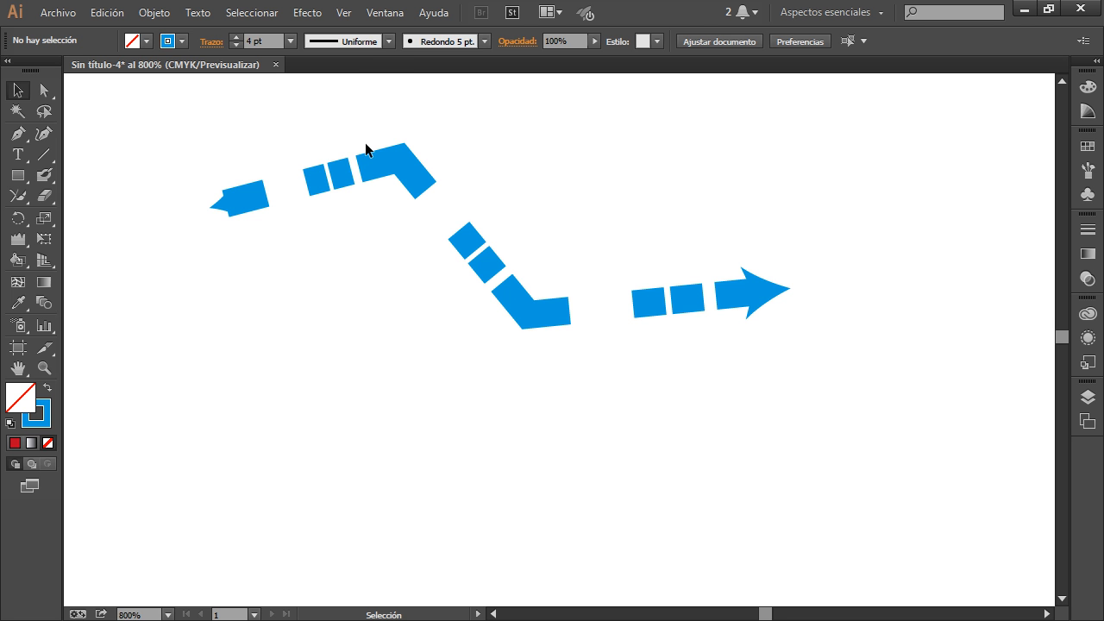
# - Select the dashed arrow path and try the elliptical, wavy and tapered variable width profiles, ending on the elliptical one
pyautogui.click(406, 167)
pyautogui.click(388, 41)
pyautogui.click(377, 96)
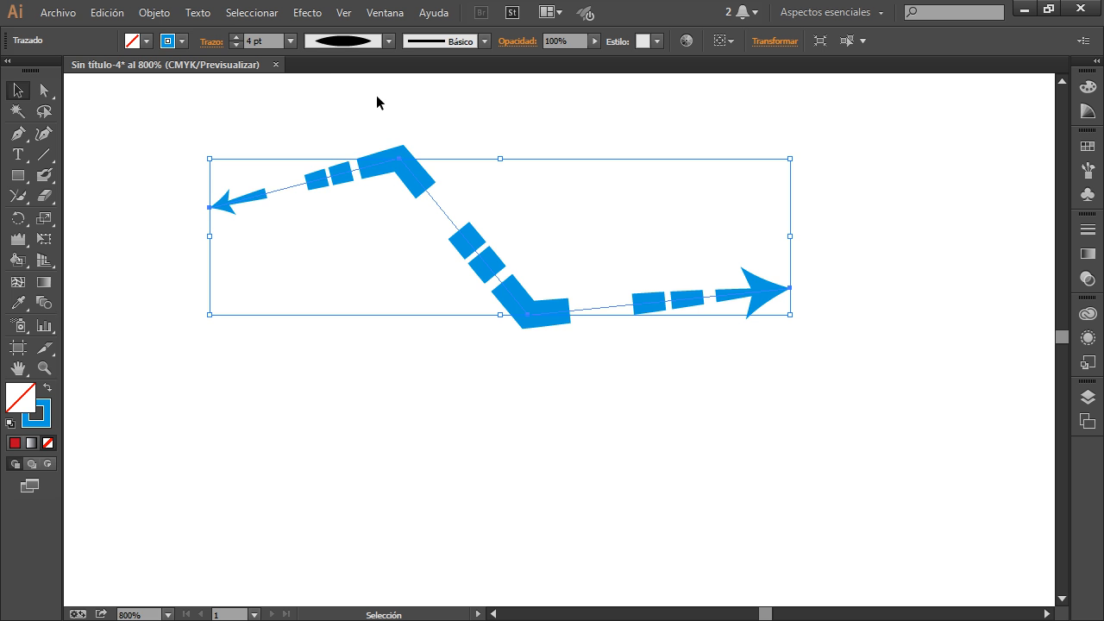
pyautogui.click(388, 41)
pyautogui.click(367, 125)
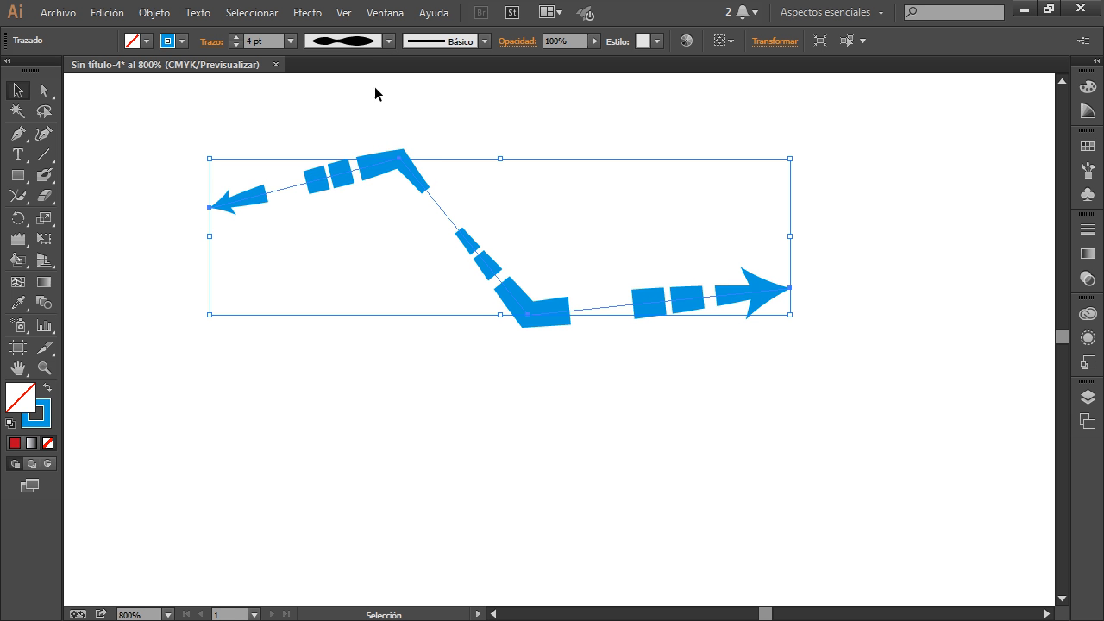
pyautogui.click(388, 42)
pyautogui.click(363, 183)
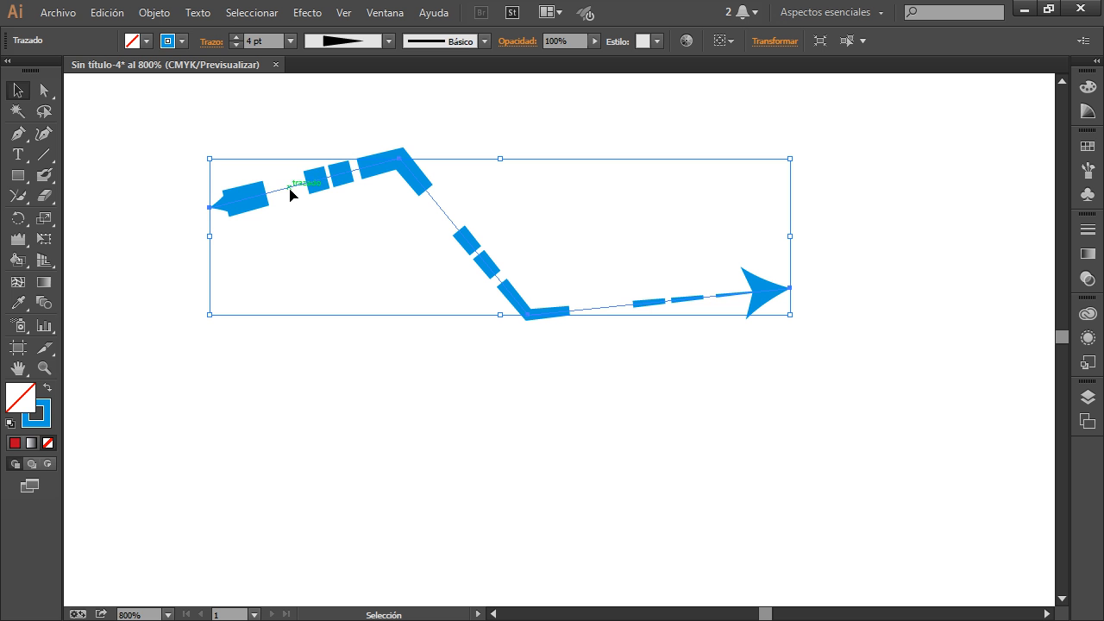
pyautogui.click(388, 41)
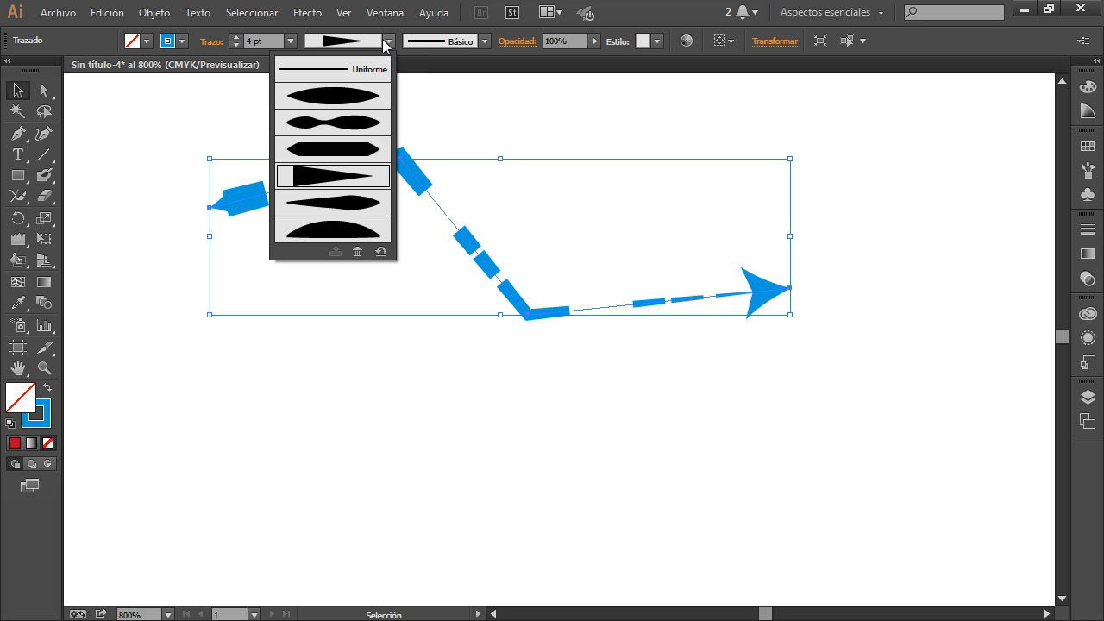
pyautogui.click(380, 99)
# - Try the charcoal art brush and the denim pattern brush on the path
pyautogui.click(485, 42)
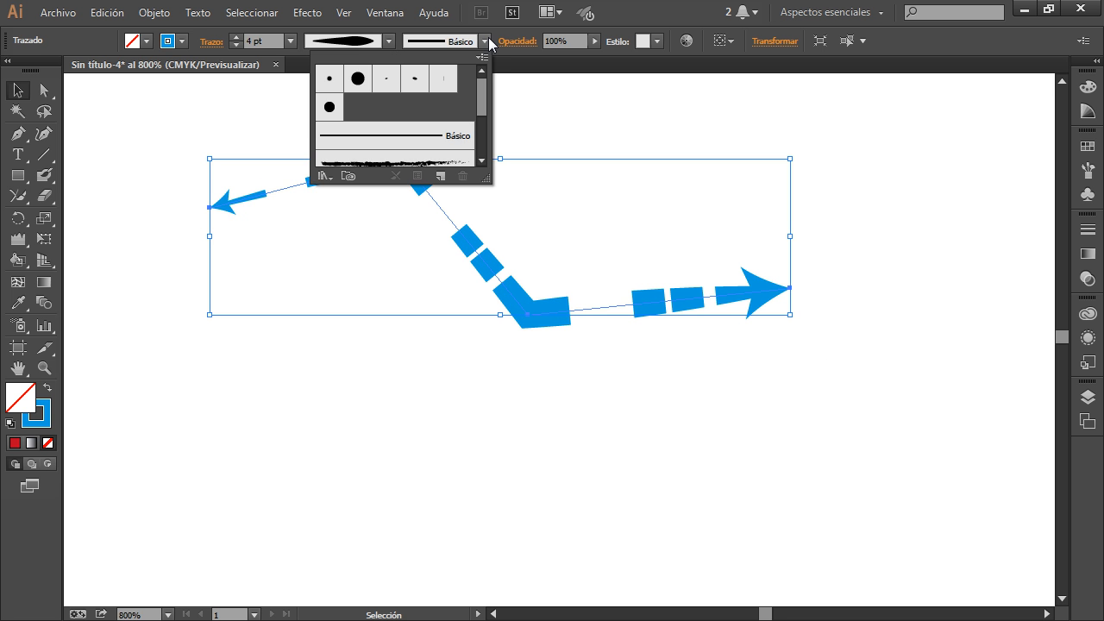
pyautogui.scroll(-2, 481, 86)
pyautogui.click(448, 125)
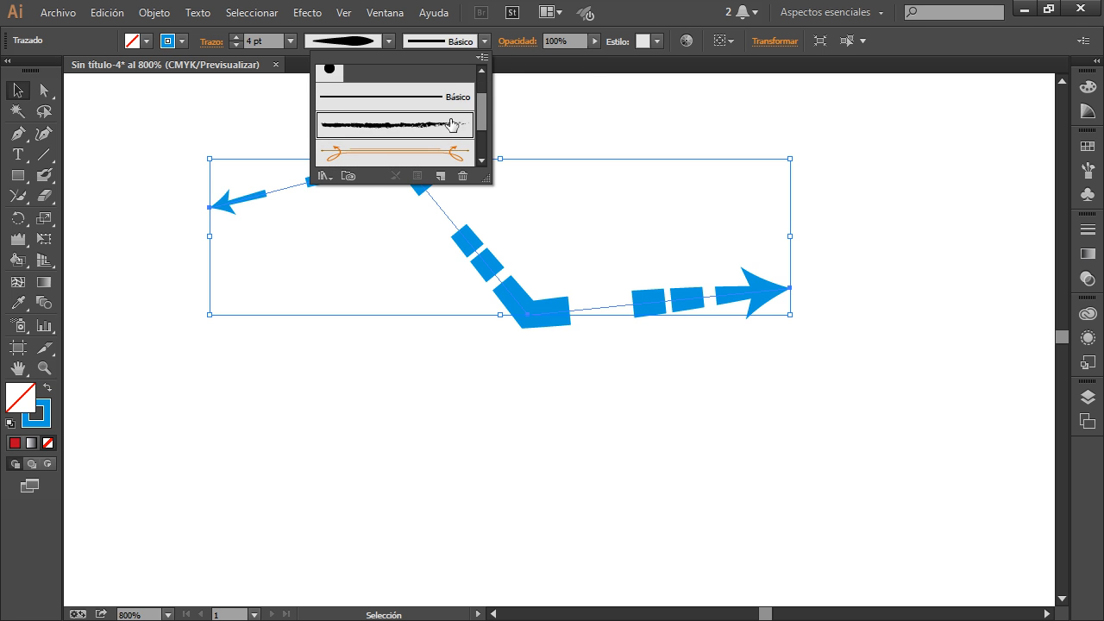
pyautogui.click(480, 42)
pyautogui.click(485, 43)
pyautogui.scroll(-2, 482, 123)
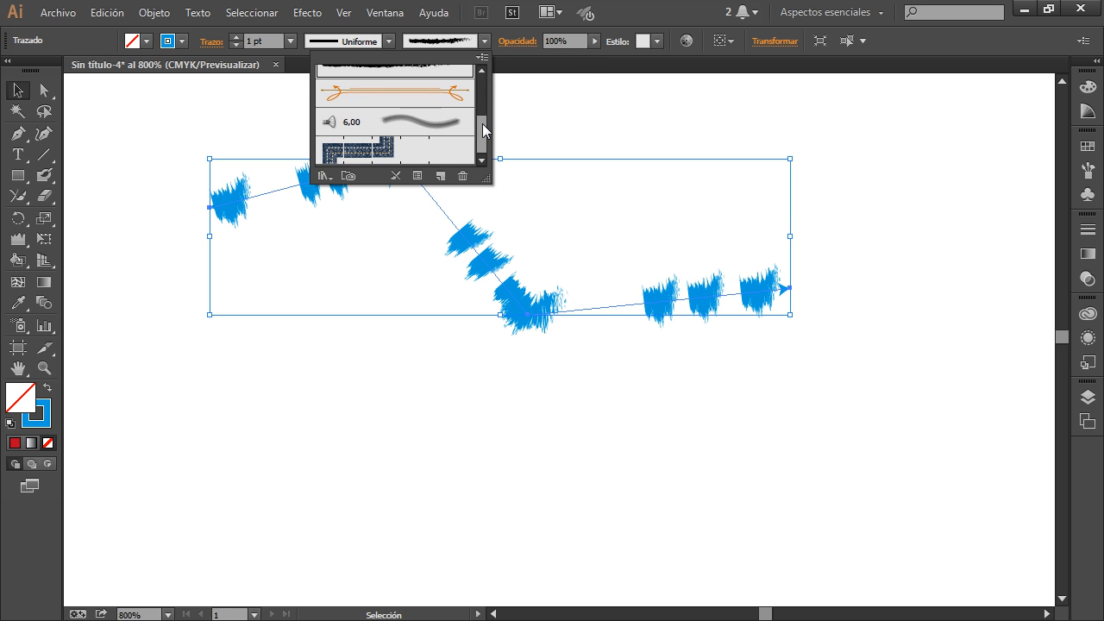
pyautogui.click(405, 151)
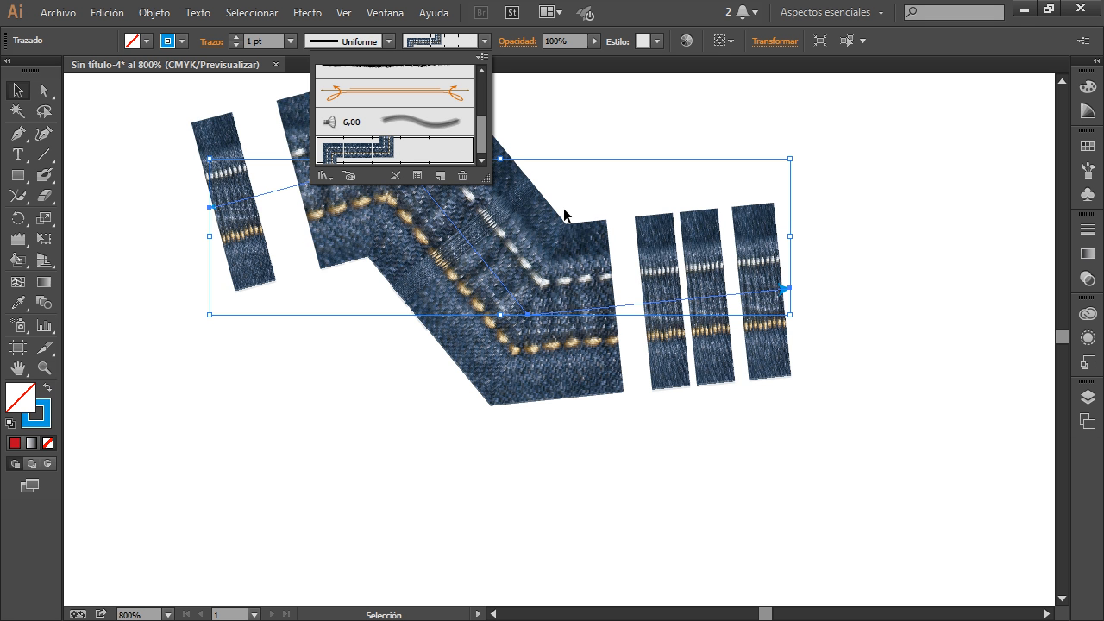
# - Apply the large Redondo 15 round brush to the path
pyautogui.scroll(3, 478, 109)
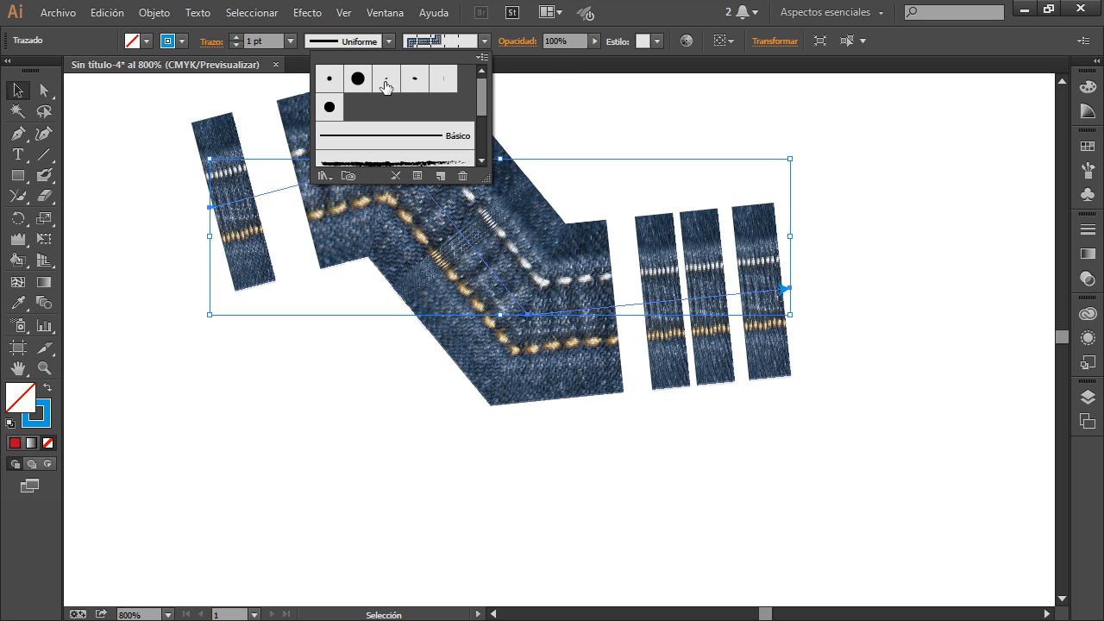
pyautogui.click(358, 78)
pyautogui.click(532, 206)
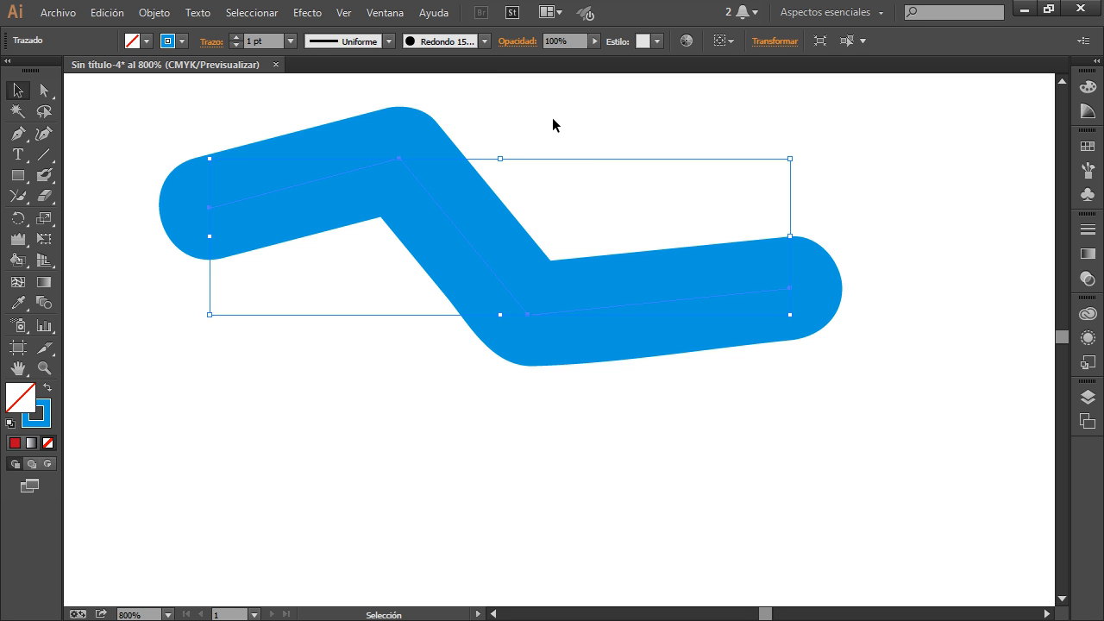
# - View the opacity slider and the recolour artwork settings for the path
pyautogui.click(594, 41)
pyautogui.moveTo(597, 61)
pyautogui.mouseDown()
pyautogui.moveTo(532, 59)
pyautogui.moveTo(686, 41)
pyautogui.mouseUp()
pyautogui.click(685, 40)
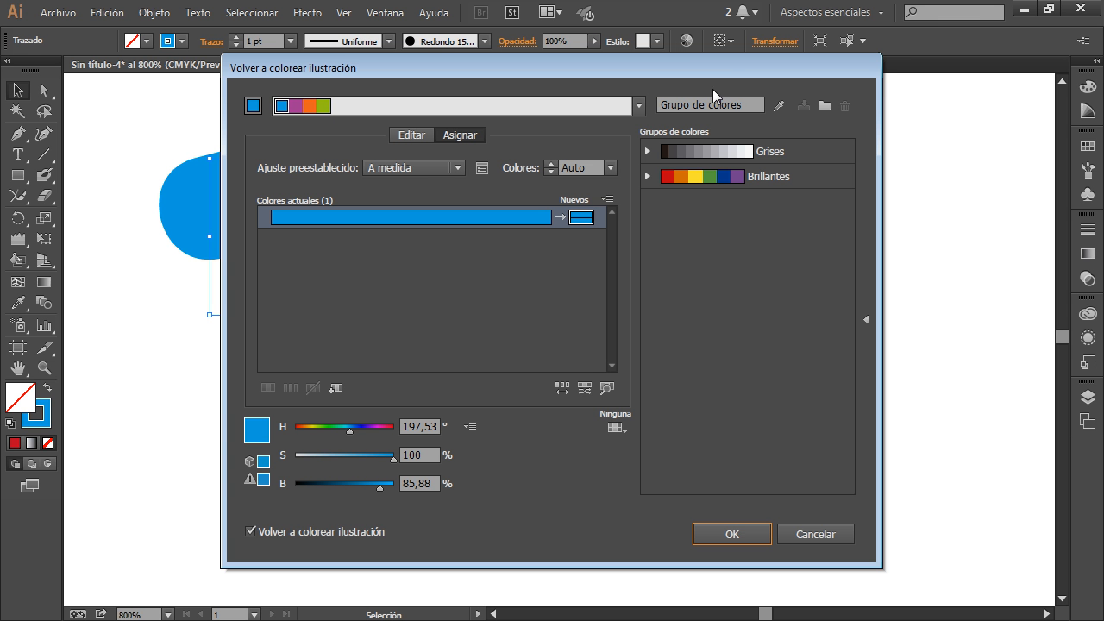
pyautogui.press('Escape')
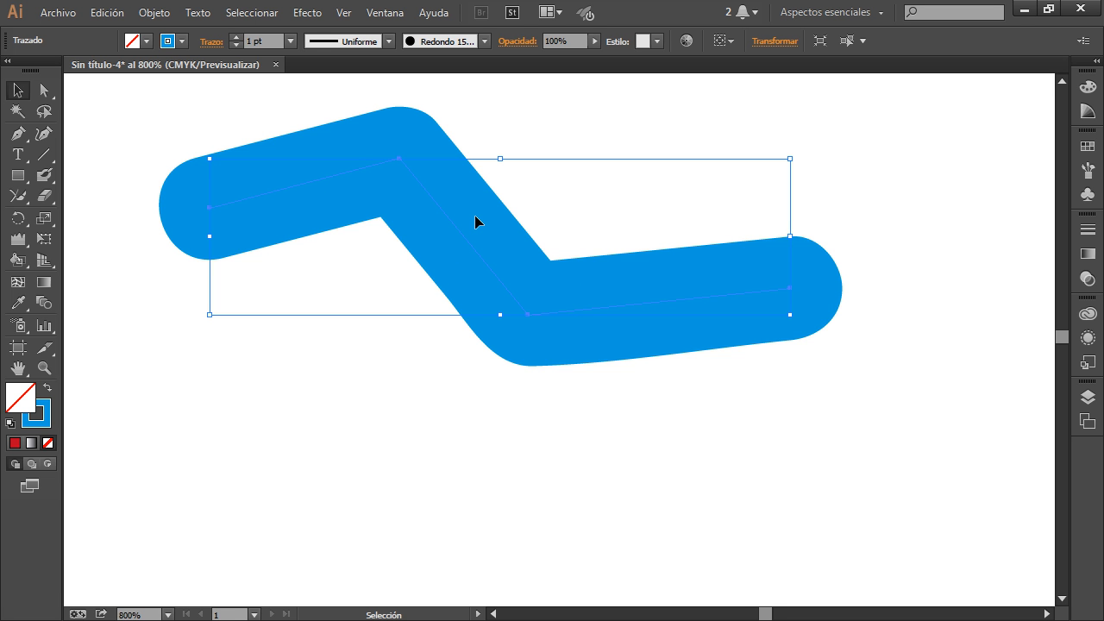
# - Deselect the path and draw a rectangle in the empty area below it
pyautogui.scroll(-4, 382, 301)
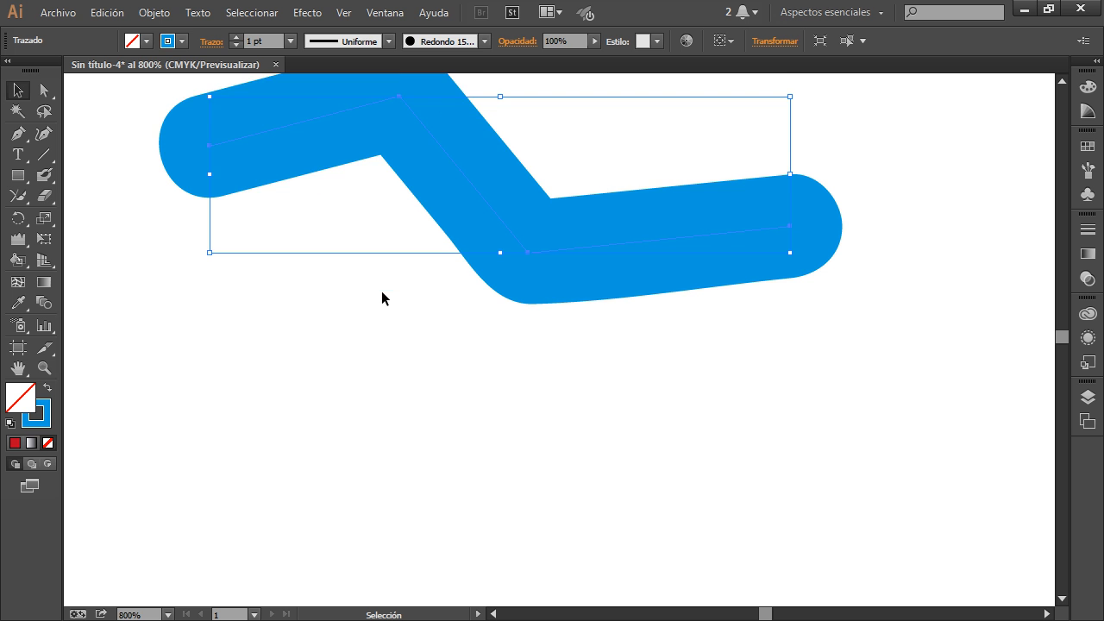
pyautogui.click(17, 175)
pyautogui.hotkey('ctrl', 'shift', 'a')
pyautogui.moveTo(300, 324); pyautogui.dragTo(582, 503)
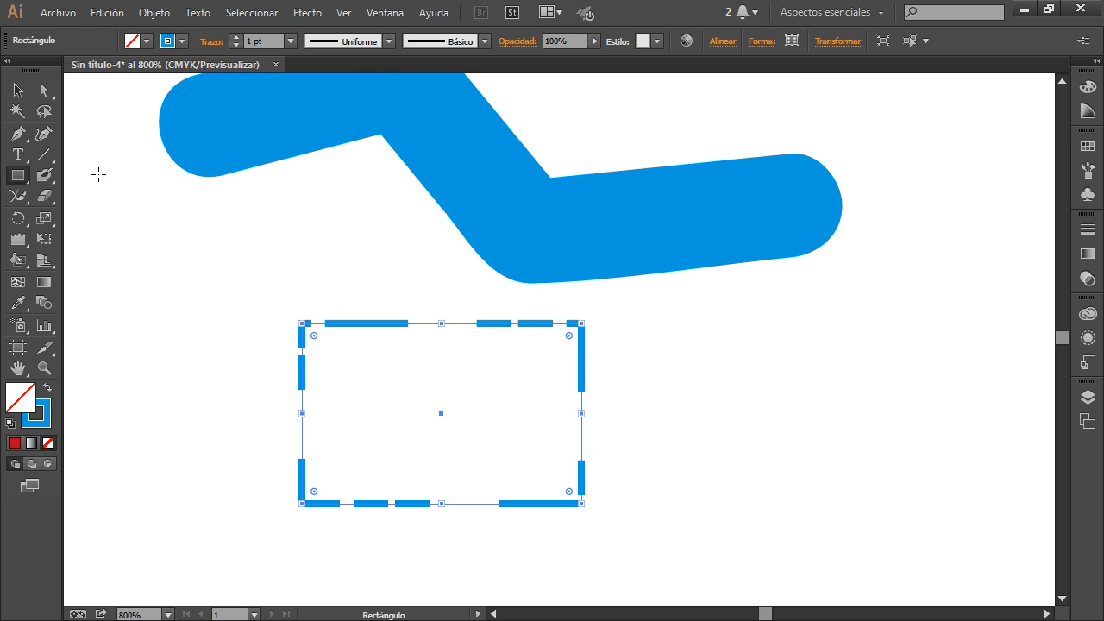
# - Turn off the dashed line for the rectangle's stroke
pyautogui.click(17, 90)
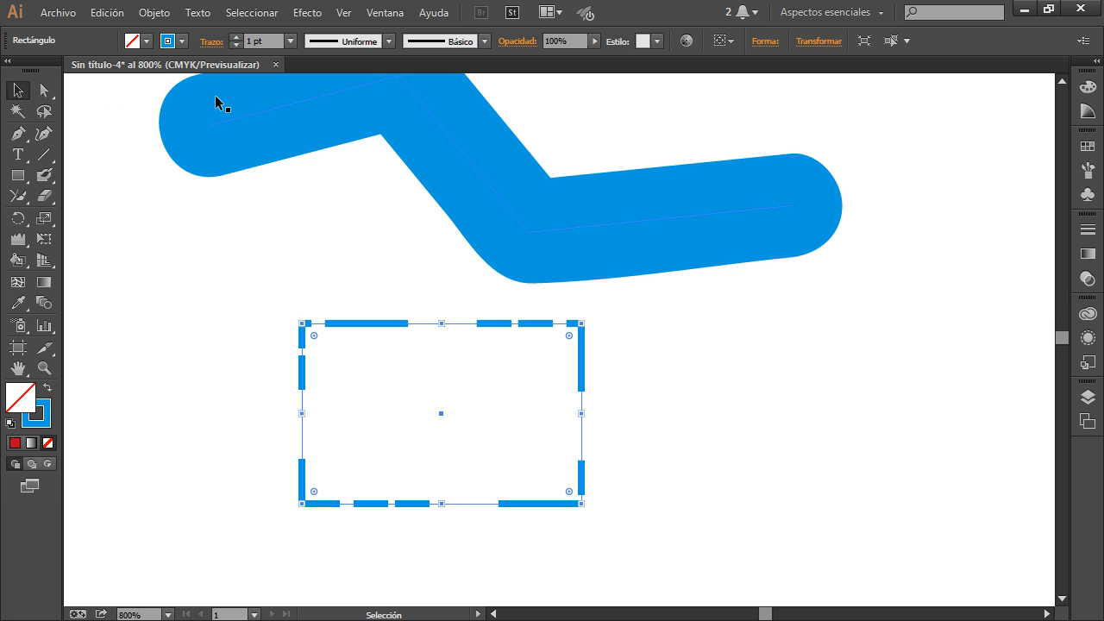
pyautogui.click(212, 41)
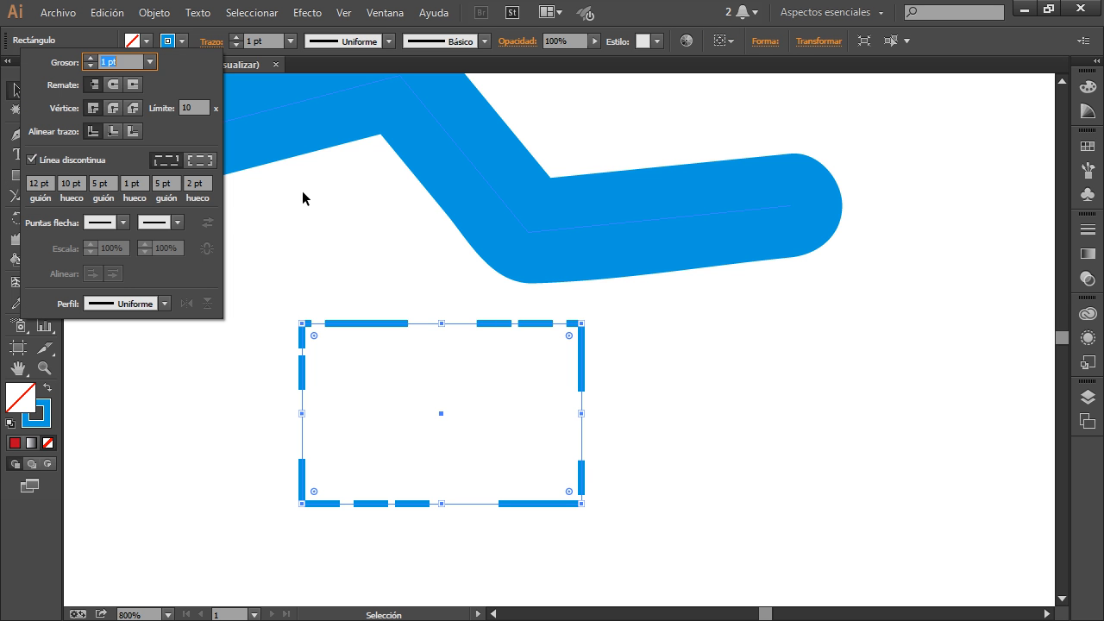
pyautogui.click(56, 161)
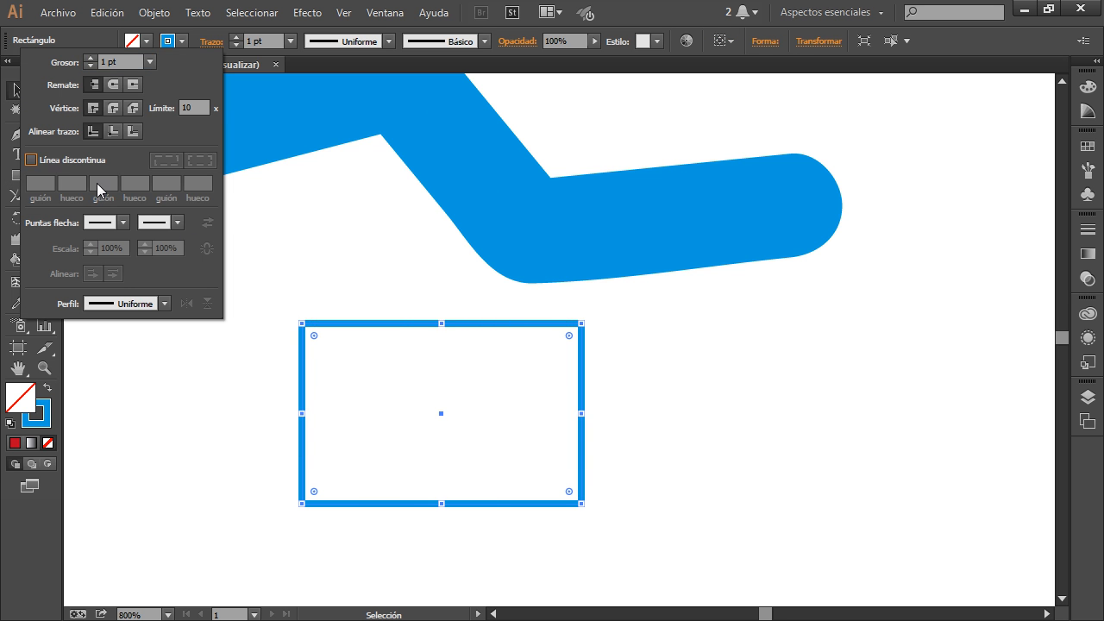
# - Give the rectangle a solid red fill and change that fill to green
pyautogui.click(30, 396)
pyautogui.click(20, 448)
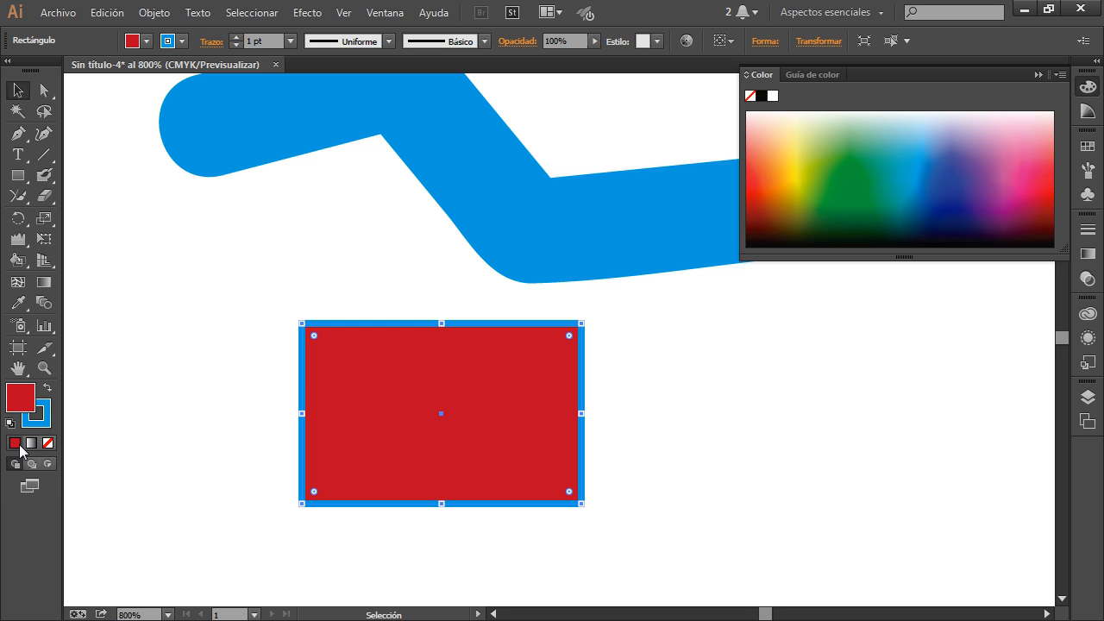
pyautogui.click(862, 152)
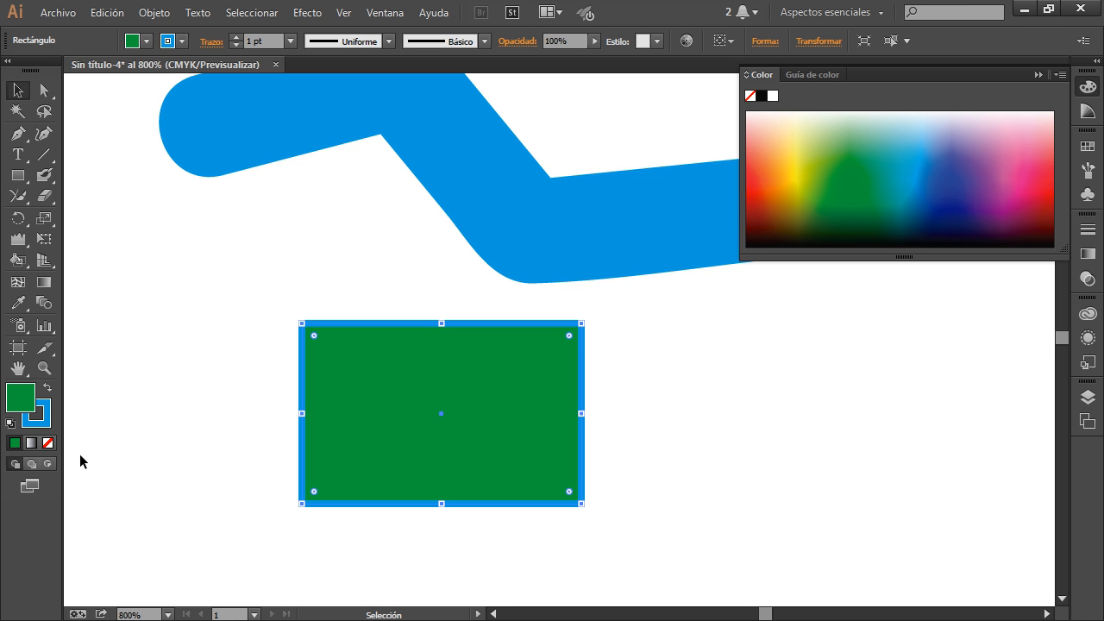
# - Fill the rectangle with the linear Blanco, Negro gradient preset
pyautogui.click(31, 443)
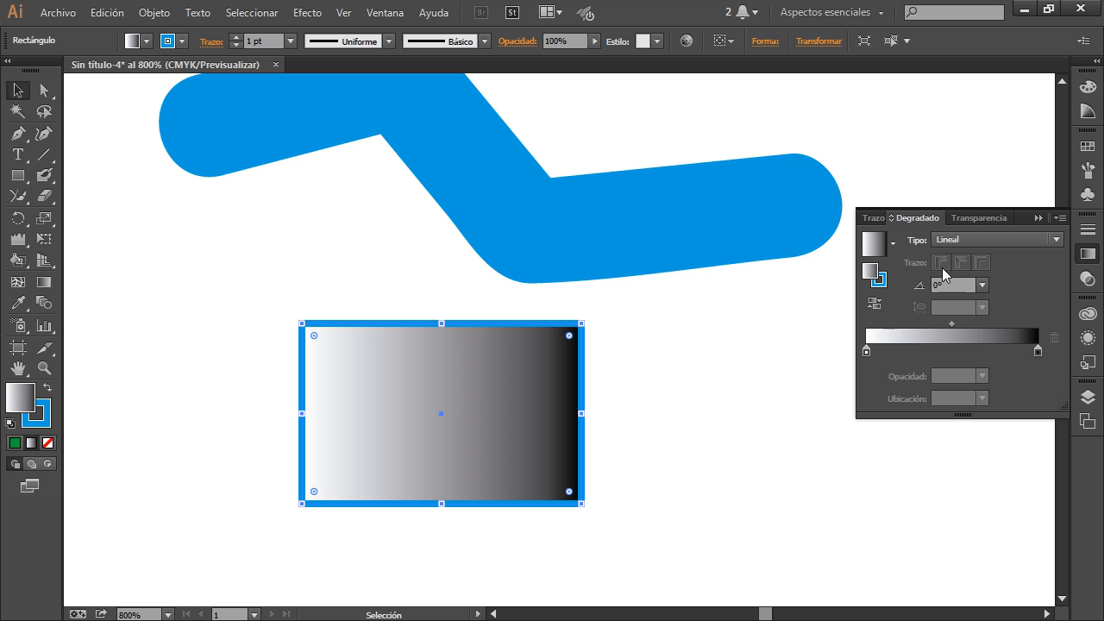
pyautogui.click(891, 244)
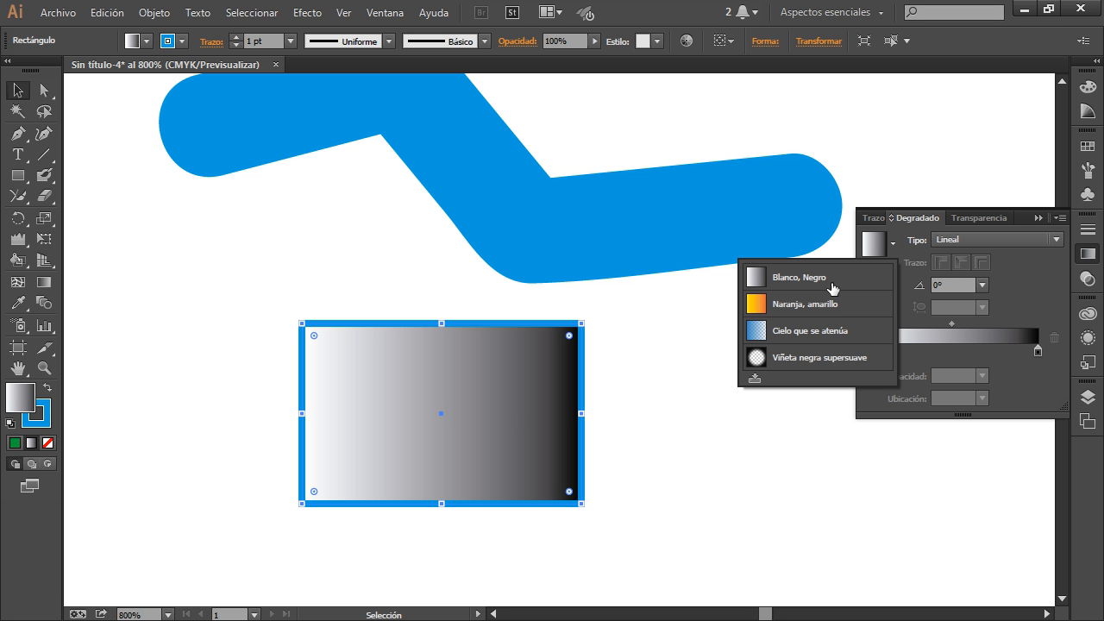
pyautogui.click(808, 281)
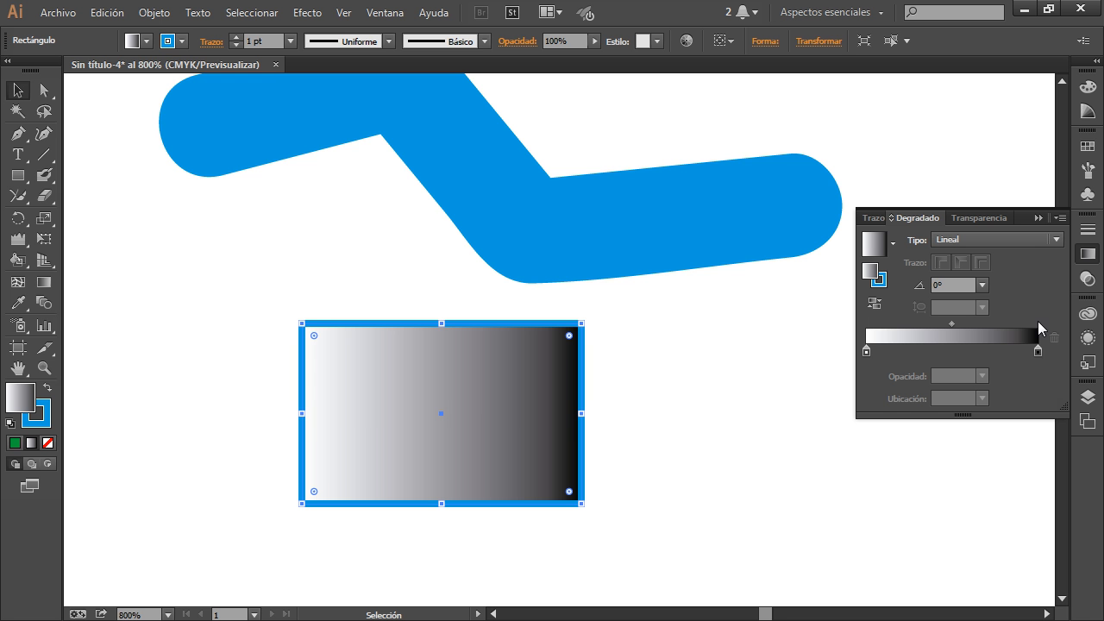
# - Use the Gradient tool to move the gradient's start inward and shorten its end to inside the rectangle's far edge
pyautogui.click(44, 282)
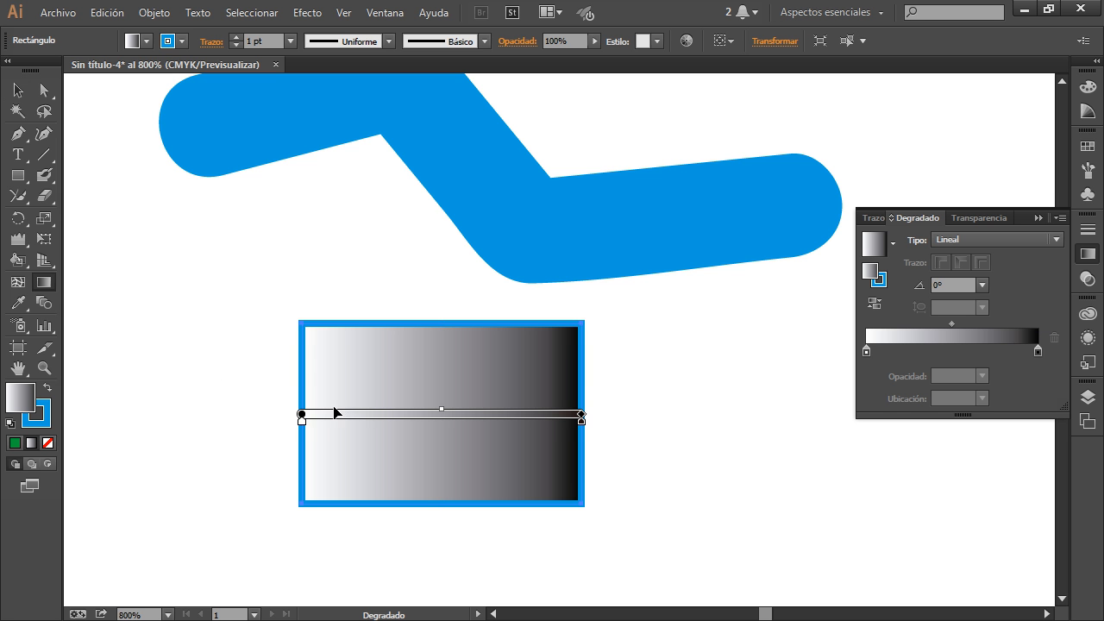
pyautogui.moveTo(302, 419)
pyautogui.mouseDown()
pyautogui.moveTo(333, 402)
pyautogui.moveTo(343, 414)
pyautogui.mouseUp()
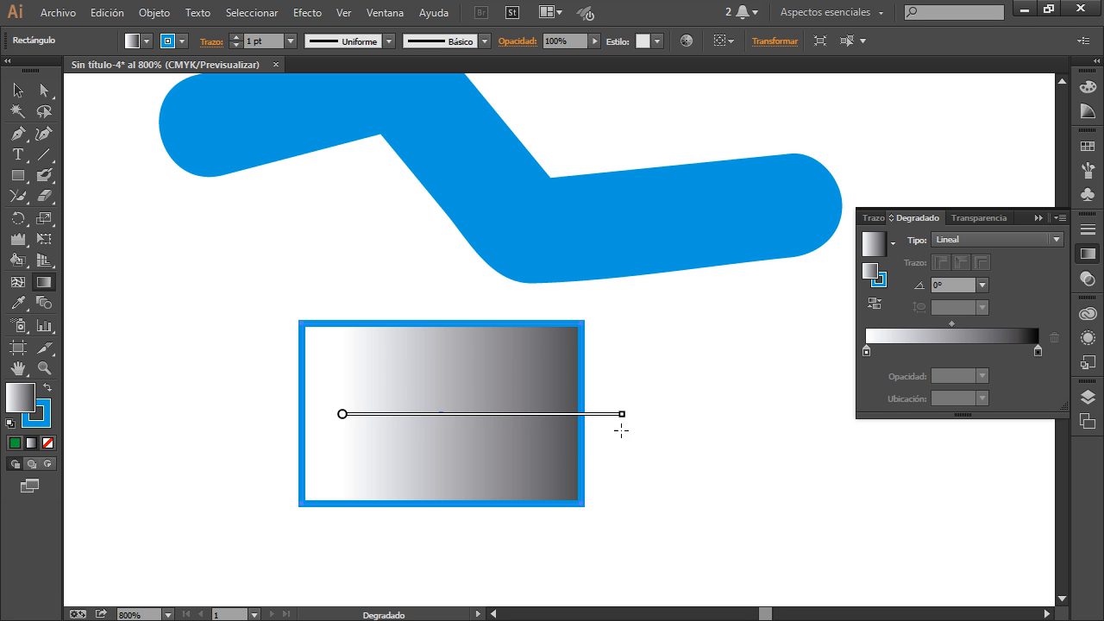
pyautogui.moveTo(630, 427)
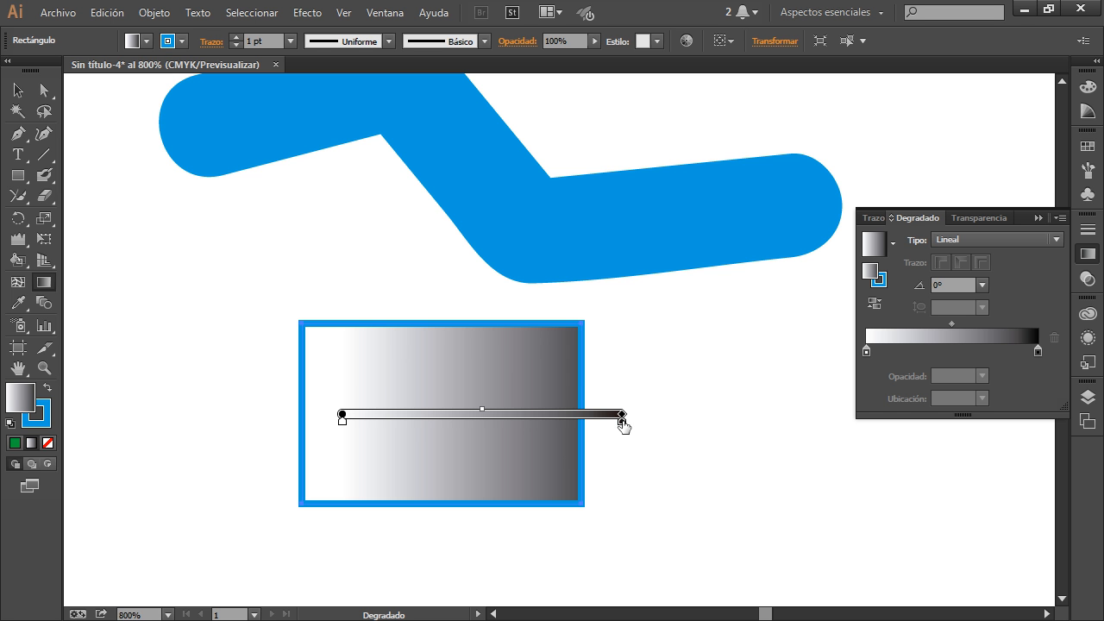
pyautogui.moveTo(622, 422); pyautogui.dragTo(506, 466)
pyautogui.moveTo(517, 417); pyautogui.dragTo(551, 415)
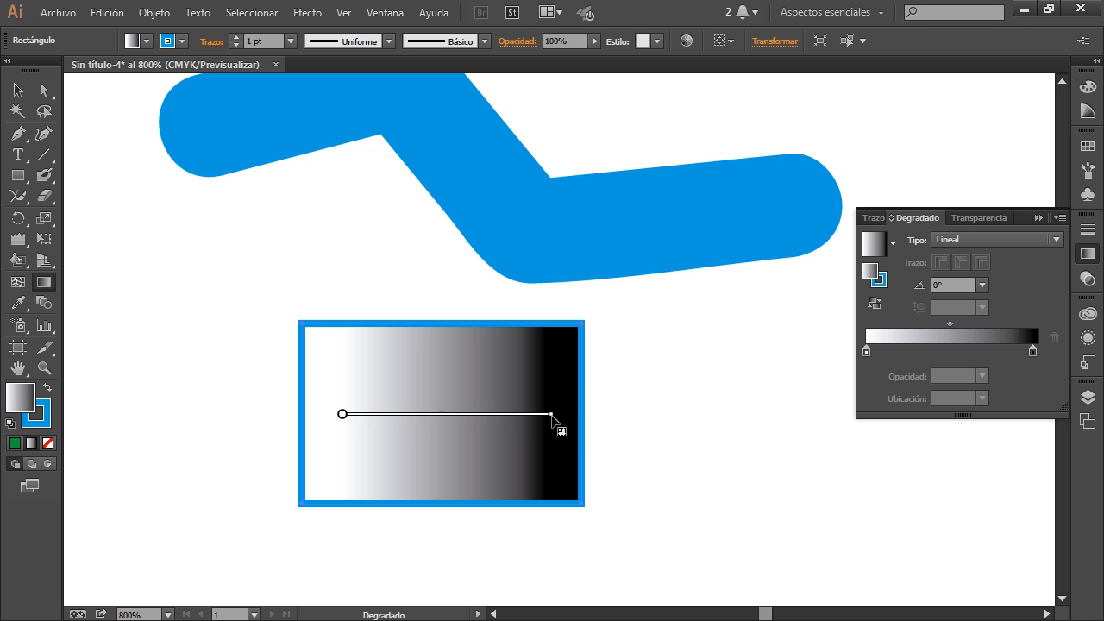
# - Rotate the gradient to about -24.1° and stretch it diagonally across the rectangle
pyautogui.moveTo(364, 414)
pyautogui.moveTo(438, 417); pyautogui.dragTo(448, 410)
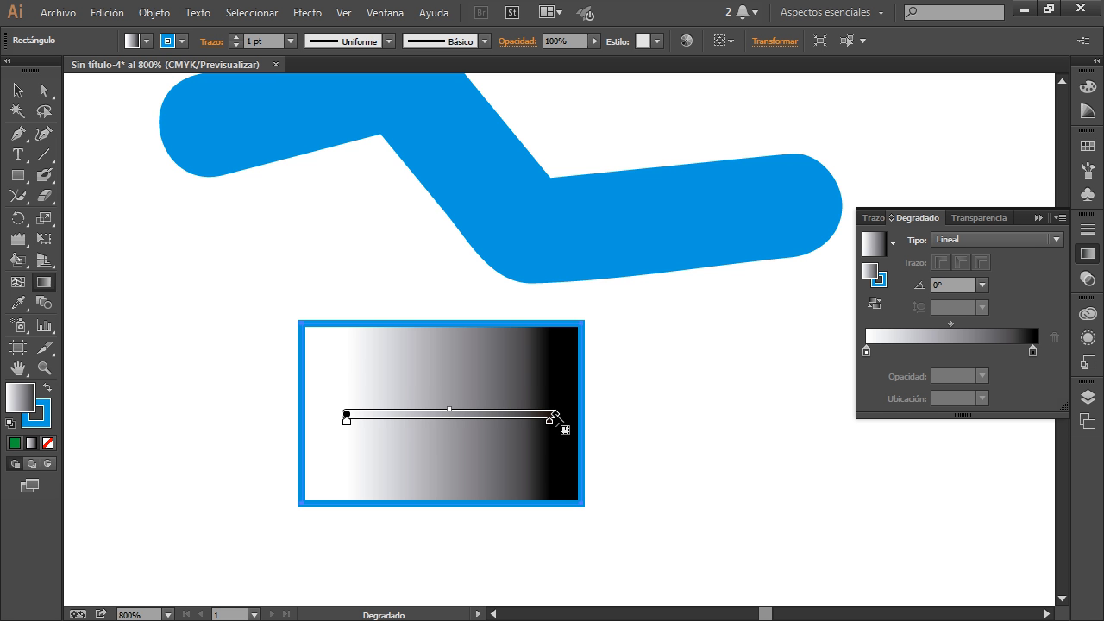
pyautogui.moveTo(560, 418)
pyautogui.mouseDown()
pyautogui.moveTo(562, 434)
pyautogui.moveTo(528, 475)
pyautogui.mouseUp()
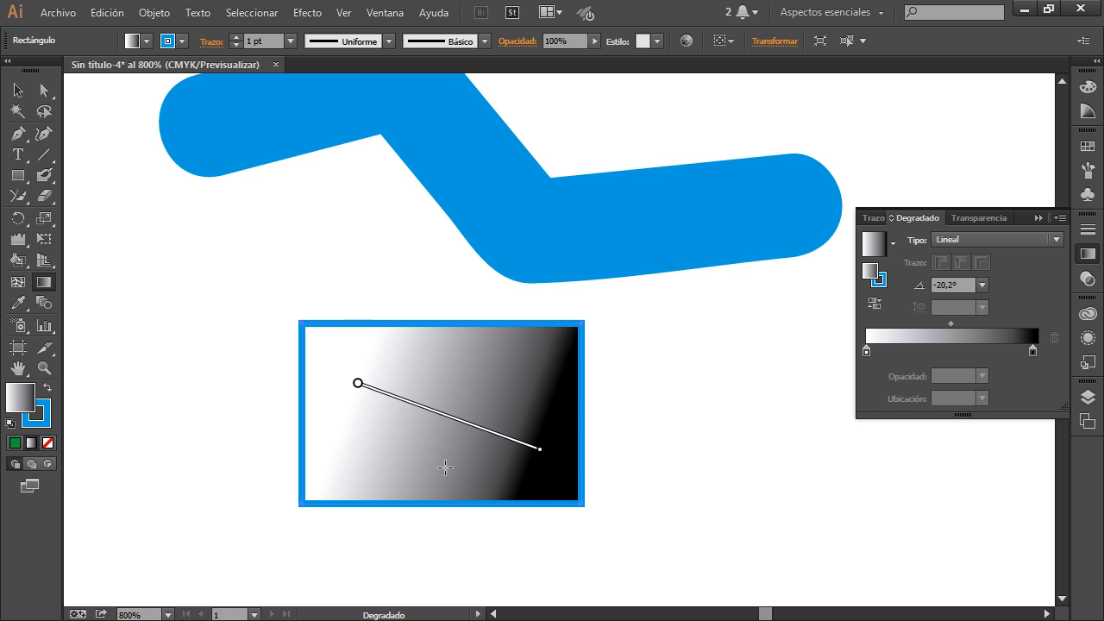
pyautogui.moveTo(359, 383); pyautogui.dragTo(316, 368)
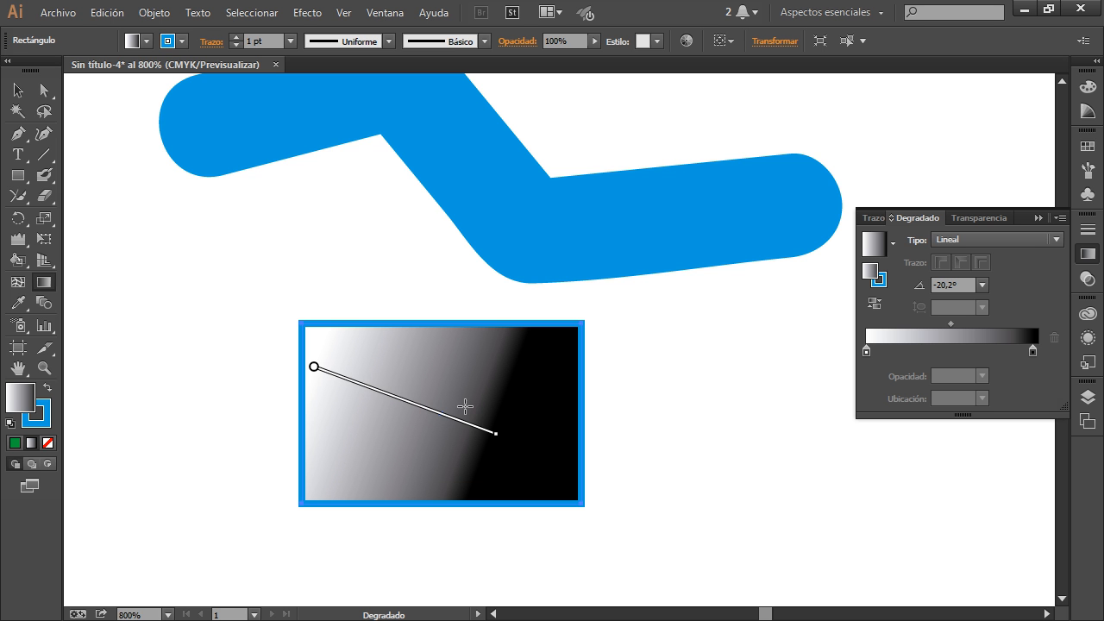
pyautogui.moveTo(505, 442); pyautogui.dragTo(566, 470)
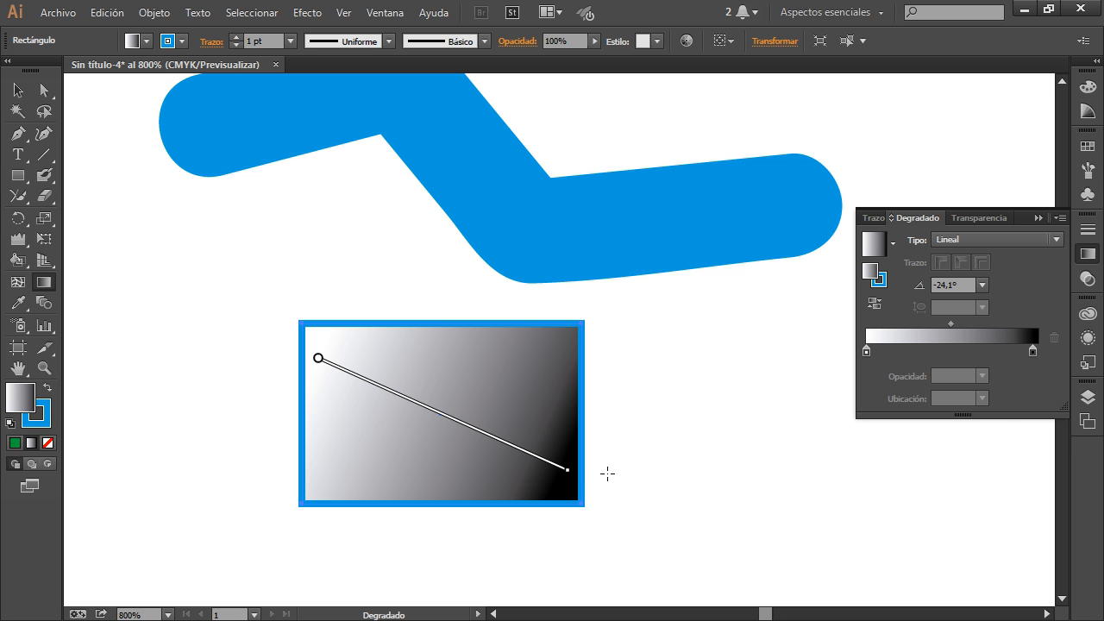
# - Move the gradient's black stop to 100% and add a blue stop with 99% cyan at the 29.56% location
pyautogui.moveTo(1034, 349); pyautogui.dragTo(1043, 348)
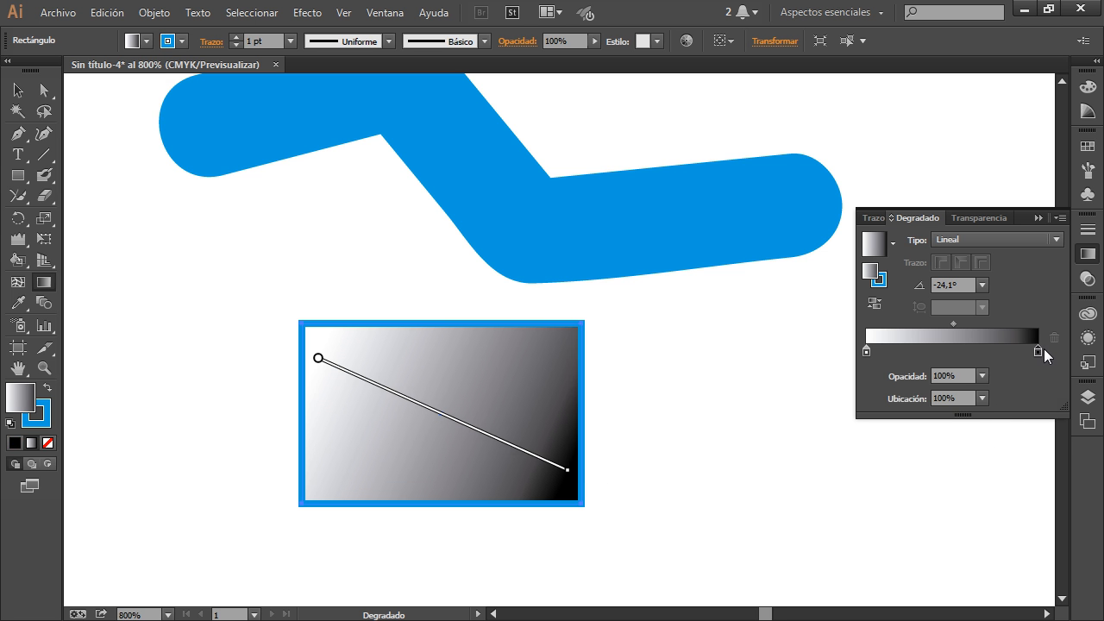
pyautogui.click(901, 349)
pyautogui.doubleClick(901, 351)
pyautogui.moveTo(914, 415); pyautogui.dragTo(978, 401)
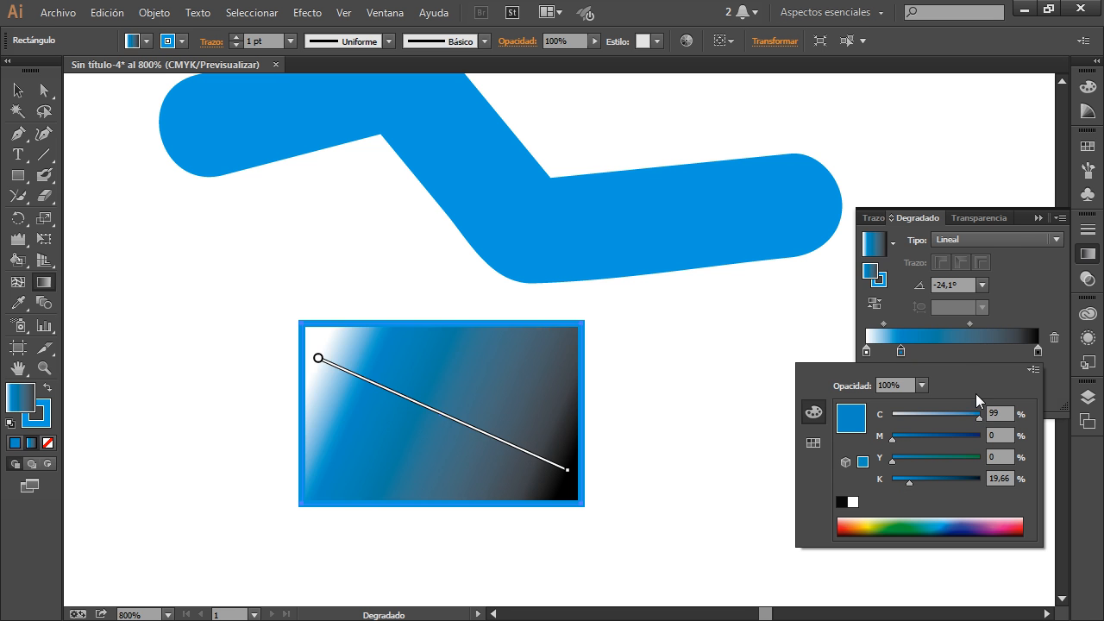
pyautogui.click(948, 342)
pyautogui.moveTo(901, 349); pyautogui.dragTo(918, 349)
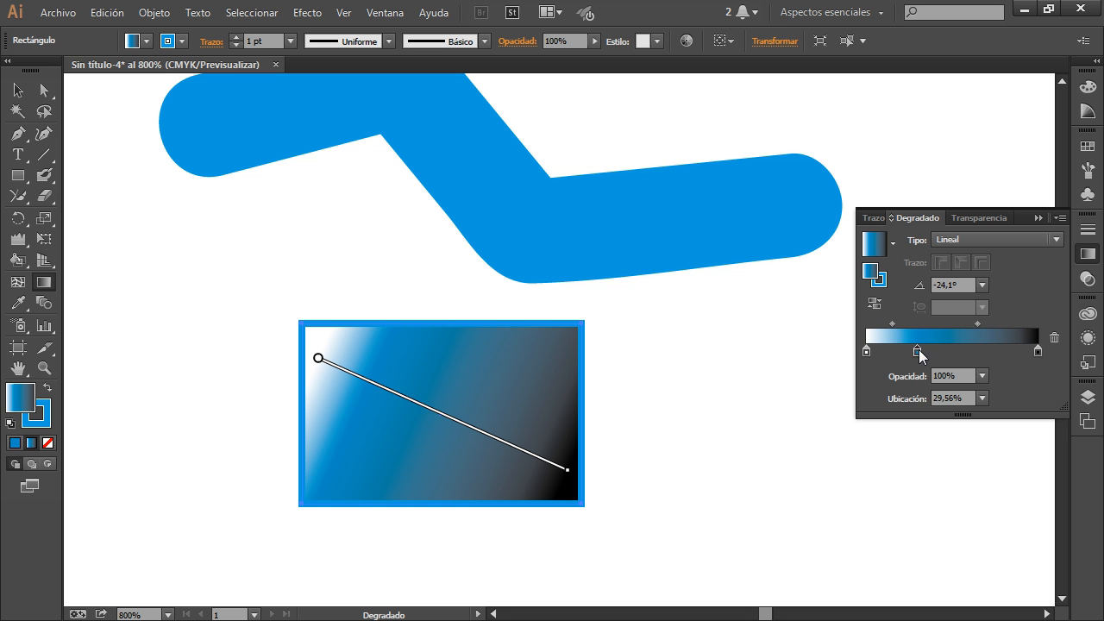
# - Add another gradient stop near the middle of the ramp and raise its magenta and yellow for a dark purple
pyautogui.click(949, 350)
pyautogui.doubleClick(950, 351)
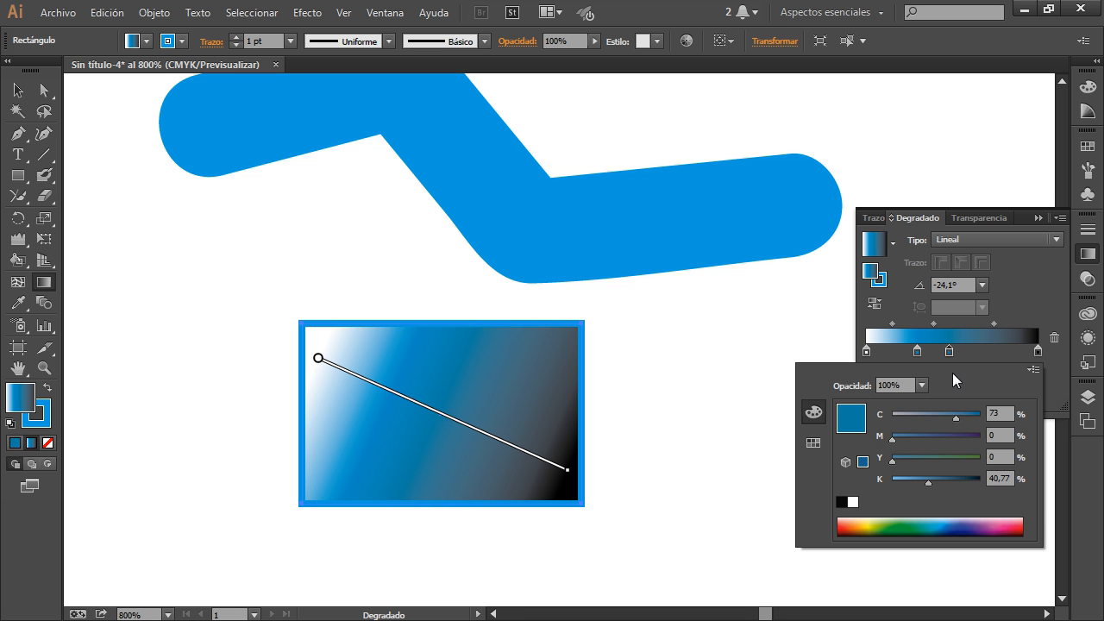
pyautogui.click(968, 438)
pyautogui.moveTo(969, 457); pyautogui.dragTo(934, 460)
# - Change the gradient's black end stop to 61% cyan and 67% magenta, and raise its yellow
pyautogui.click(996, 346)
pyautogui.doubleClick(1038, 351)
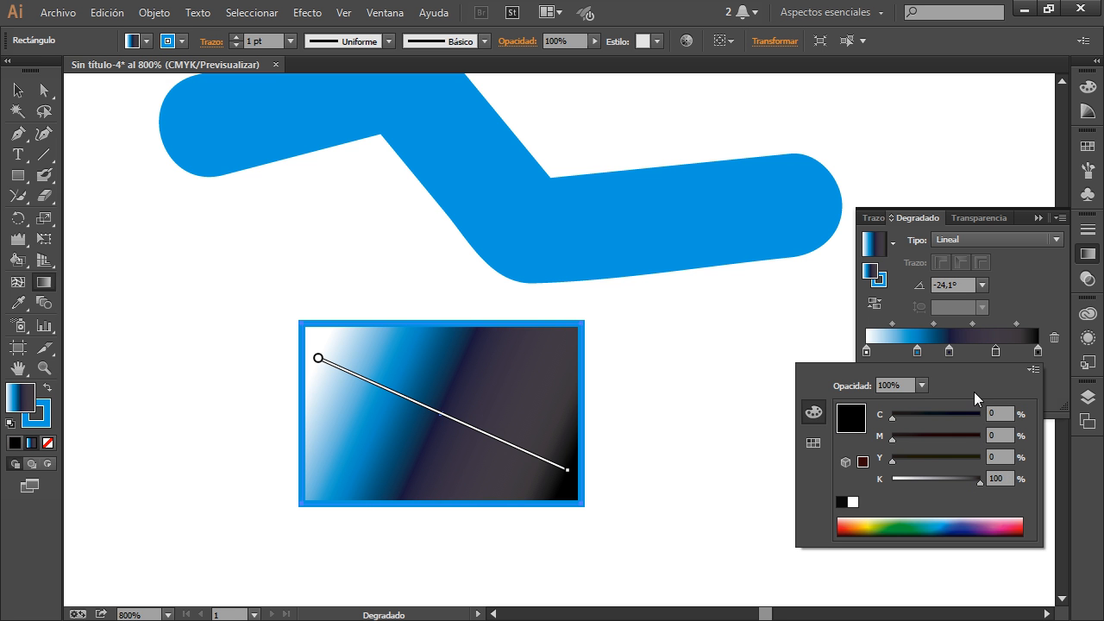
pyautogui.click(945, 414)
pyautogui.click(951, 435)
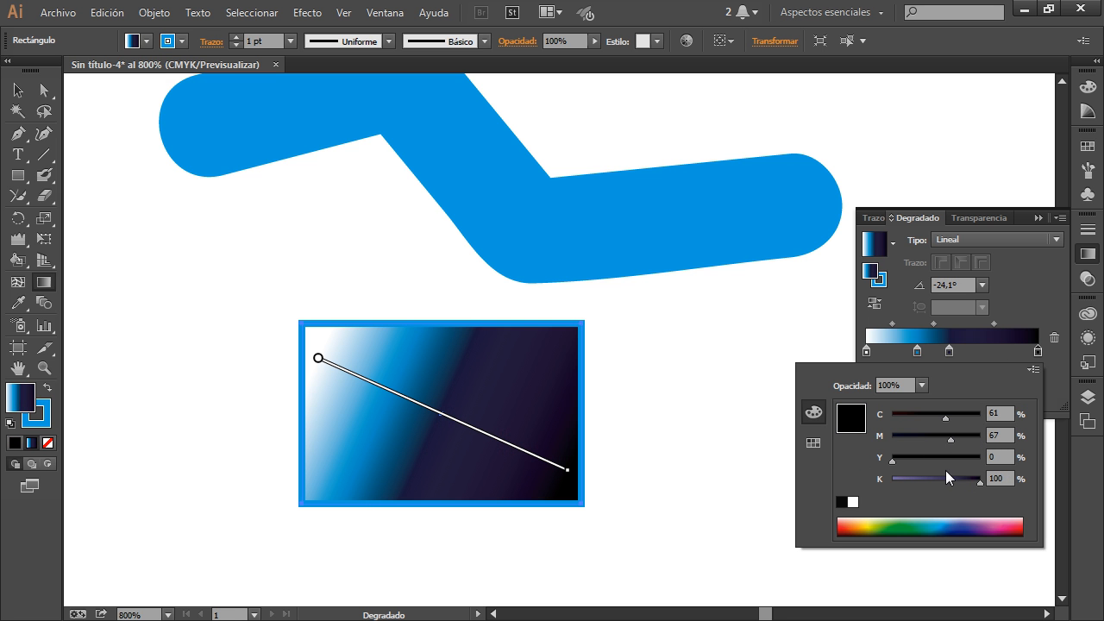
pyautogui.click(954, 457)
pyautogui.click(1051, 392)
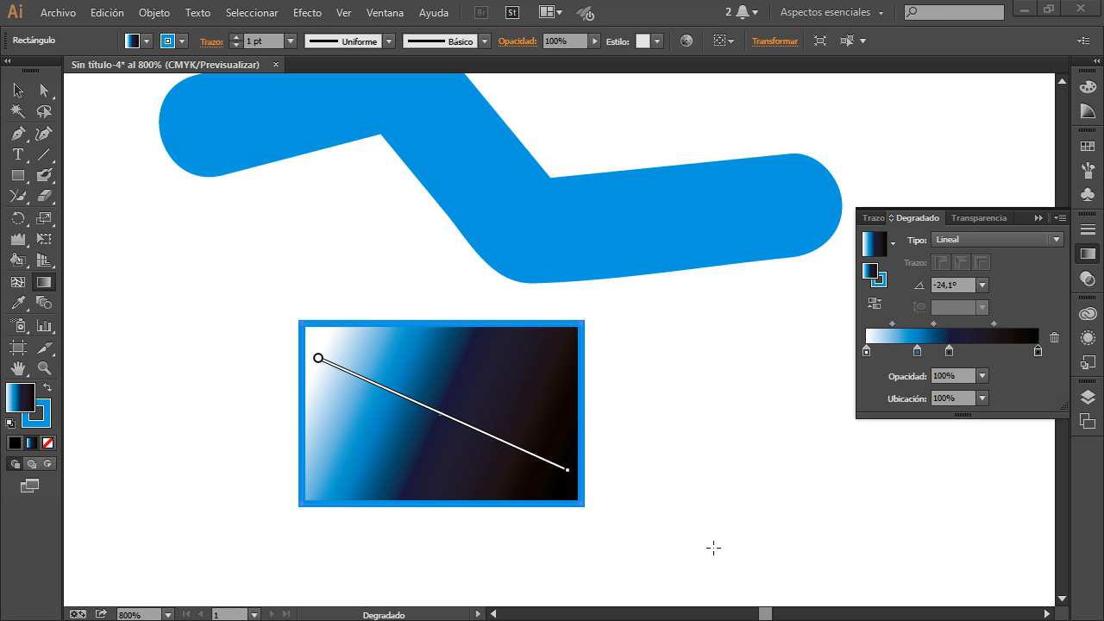
# - Set the gradient's end stop to 20% opacity and the dark purple stop to 40% opacity at the 66.45% location
pyautogui.click(981, 376)
pyautogui.click(1002, 431)
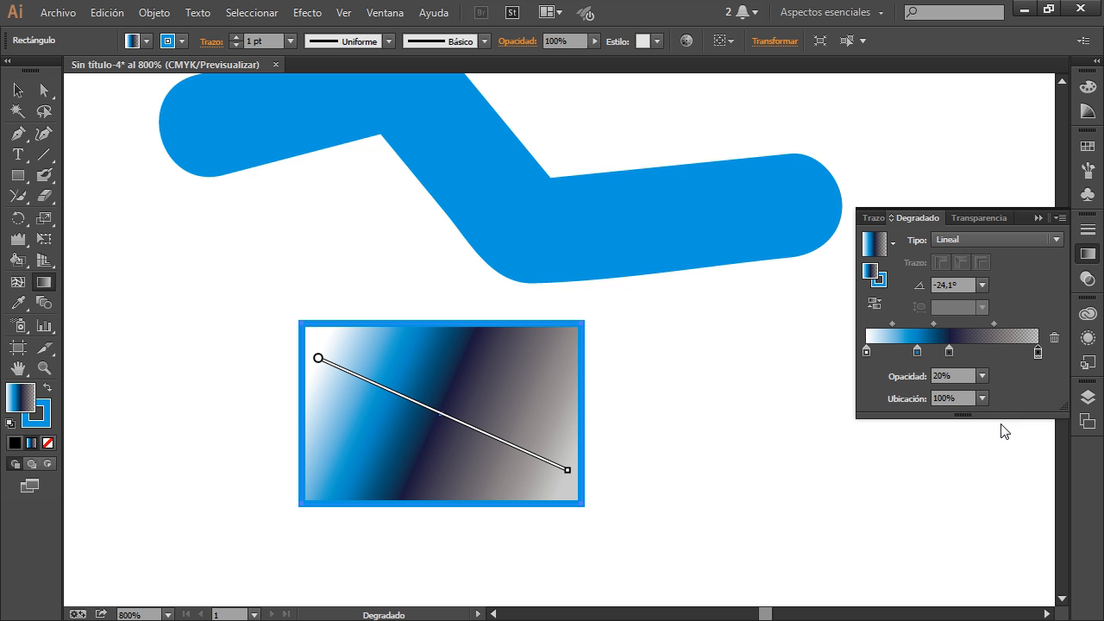
pyautogui.click(949, 351)
pyautogui.click(981, 376)
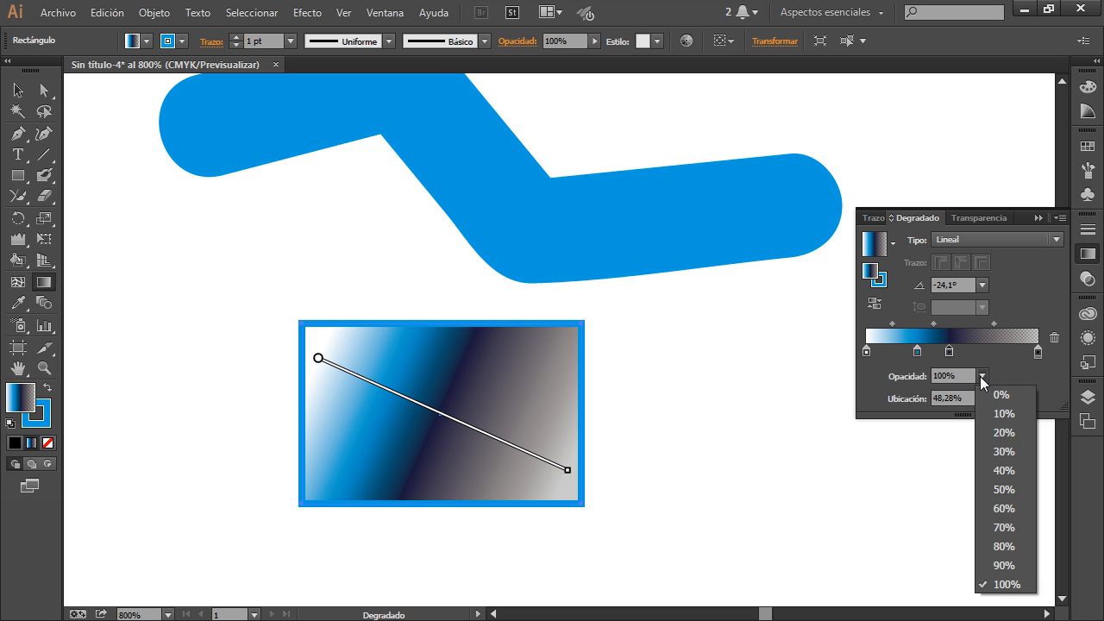
pyautogui.click(992, 472)
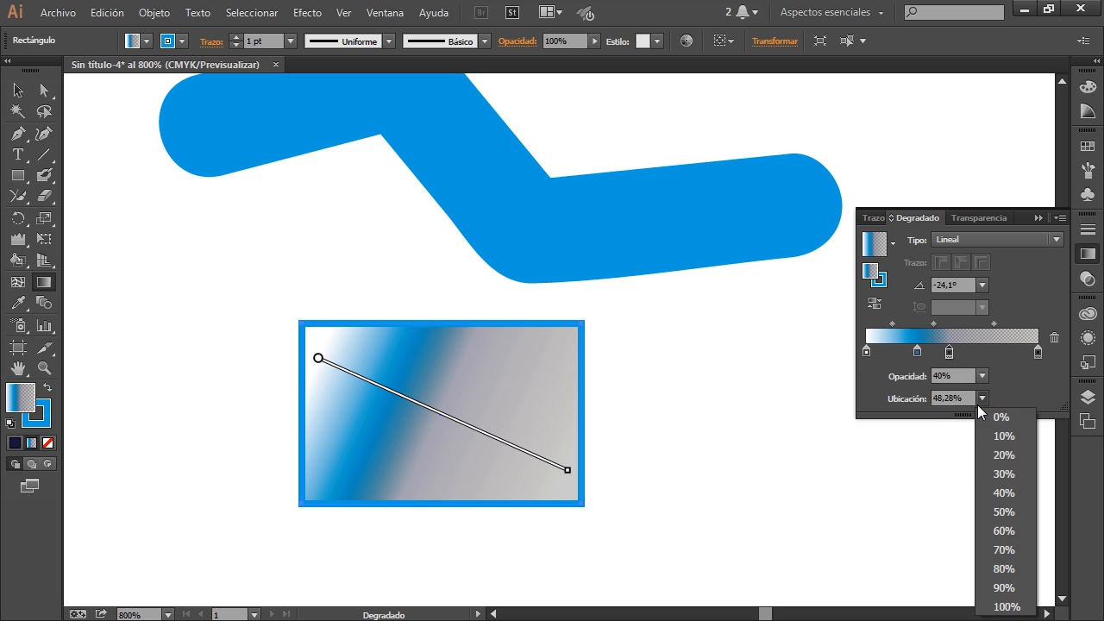
pyautogui.click(989, 473)
pyautogui.moveTo(921, 353); pyautogui.dragTo(980, 352)
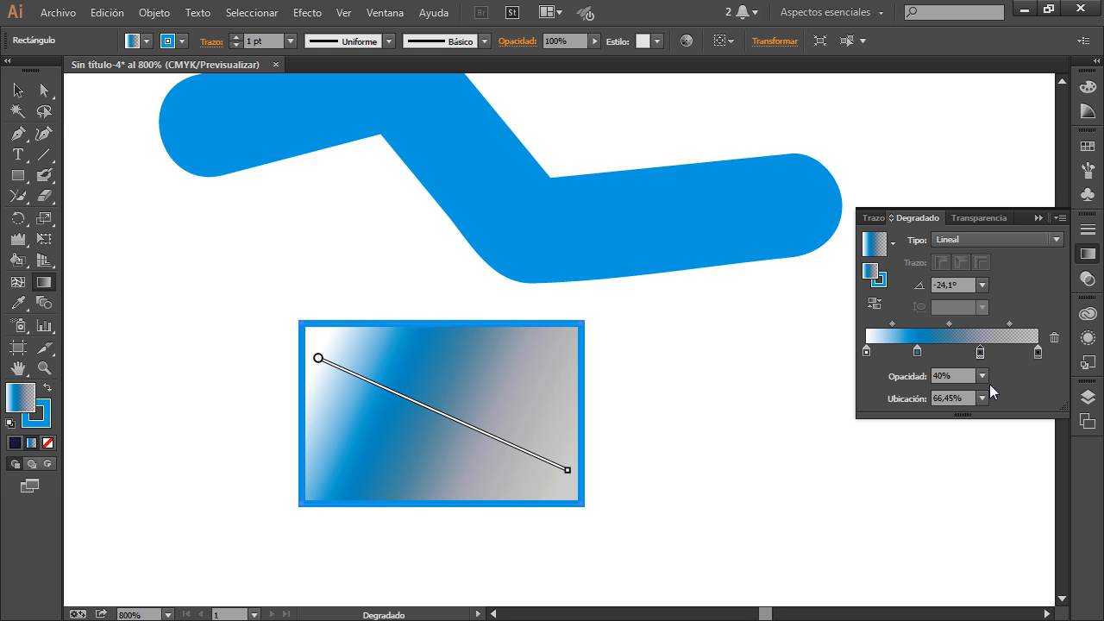
# - Delete the gradient rectangle and draw a smaller one below the blue path's left end
pyautogui.click(17, 90)
pyautogui.moveTo(419, 387); pyautogui.dragTo(224, 361)
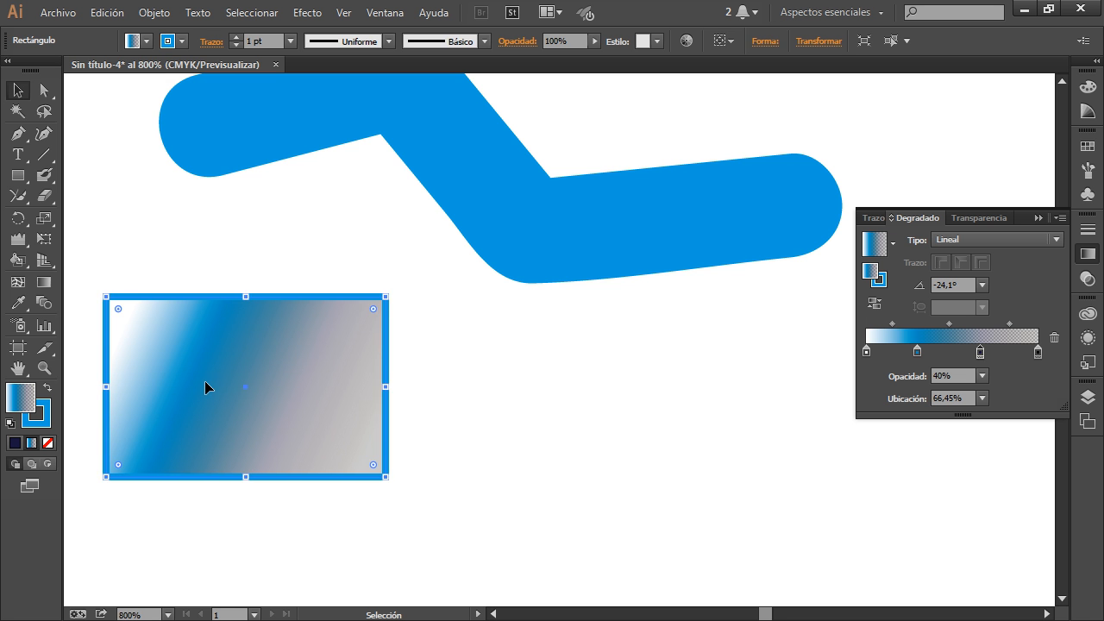
pyautogui.press('Delete')
pyautogui.click(18, 174)
pyautogui.moveTo(128, 240); pyautogui.dragTo(268, 353)
pyautogui.click(17, 90)
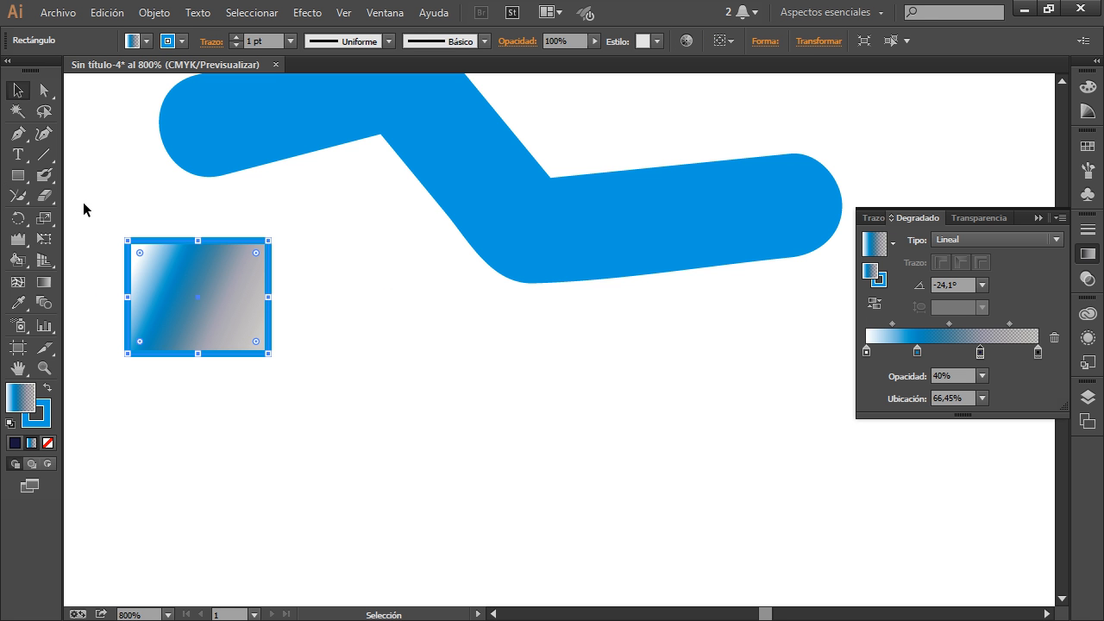
# - Replace the small rectangle's gradient fill with solid green and leave everything deselected
pyautogui.click(15, 442)
pyautogui.click(867, 174)
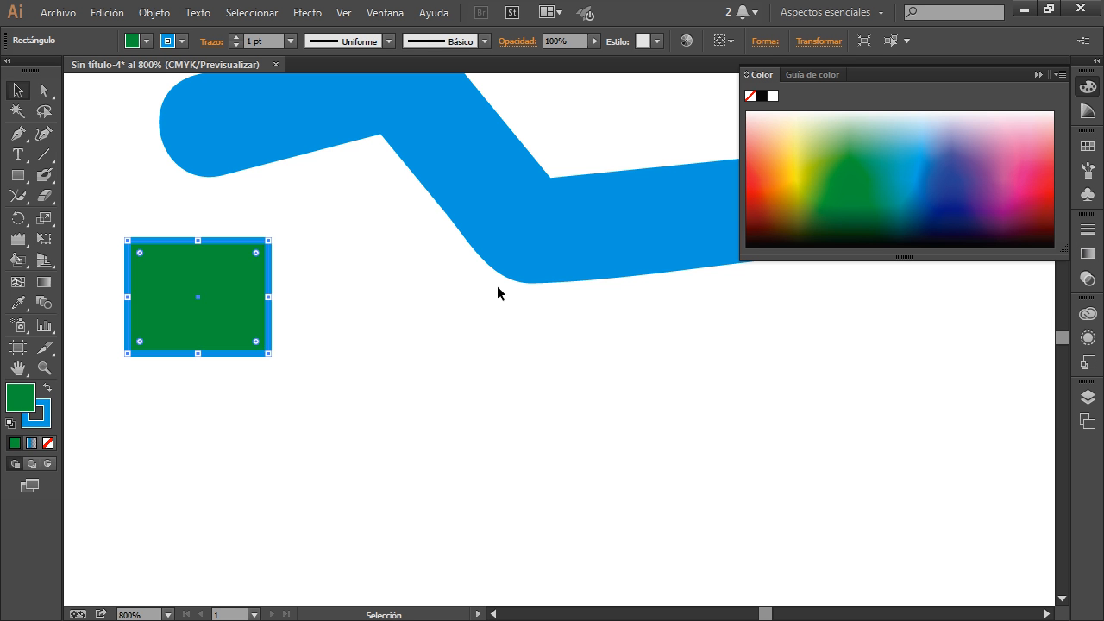
pyautogui.click(483, 390)
pyautogui.click(565, 277)
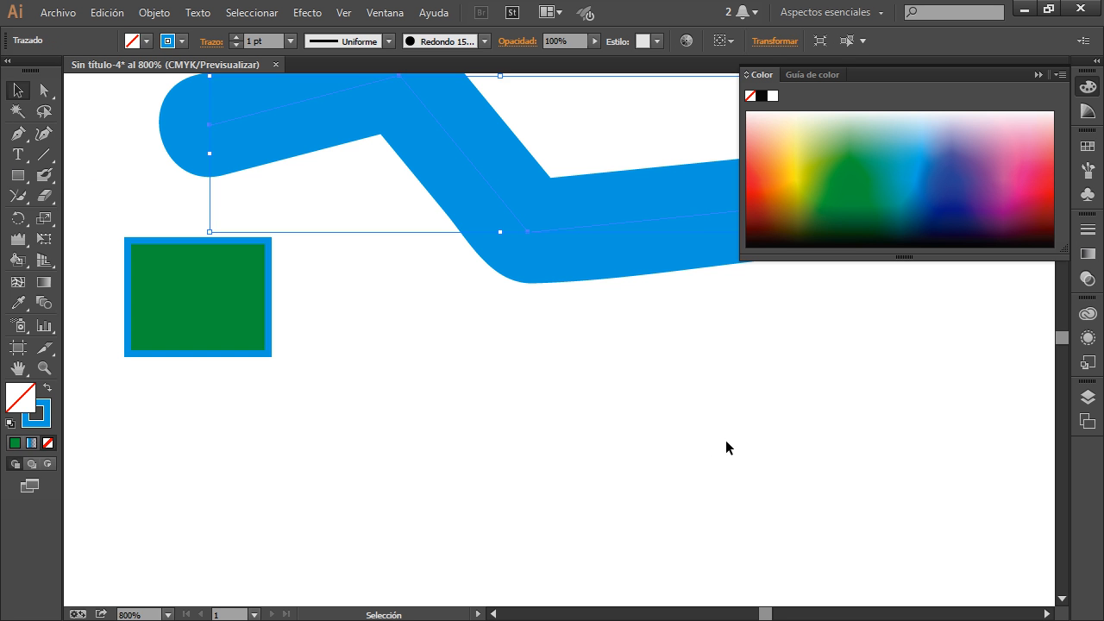
pyautogui.click(725, 440)
pyautogui.click(1038, 74)
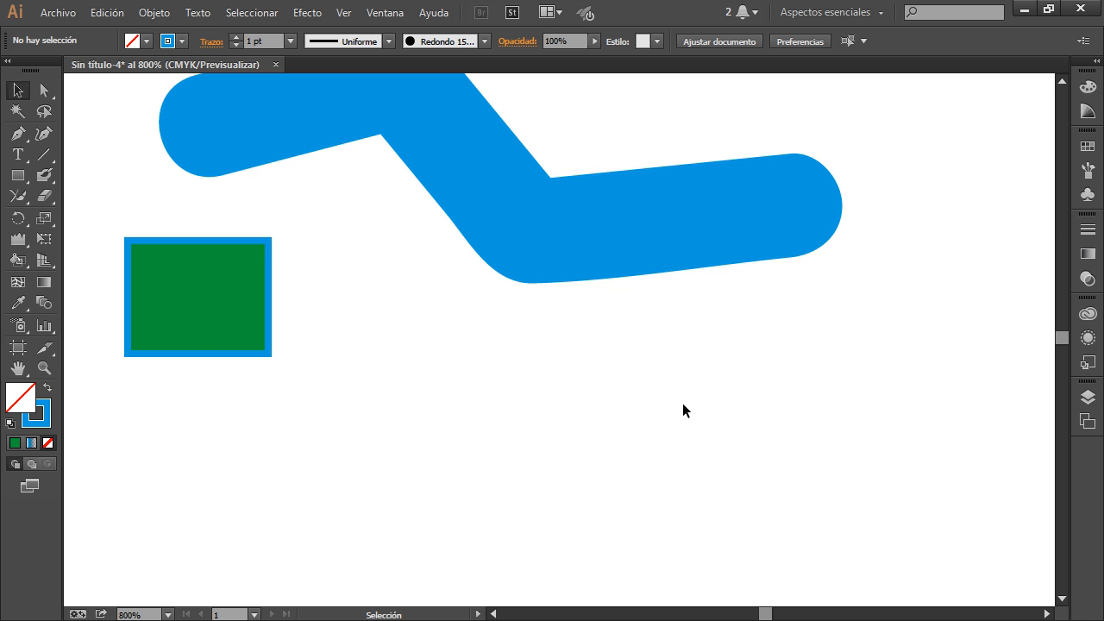
pyautogui.click(169, 311)
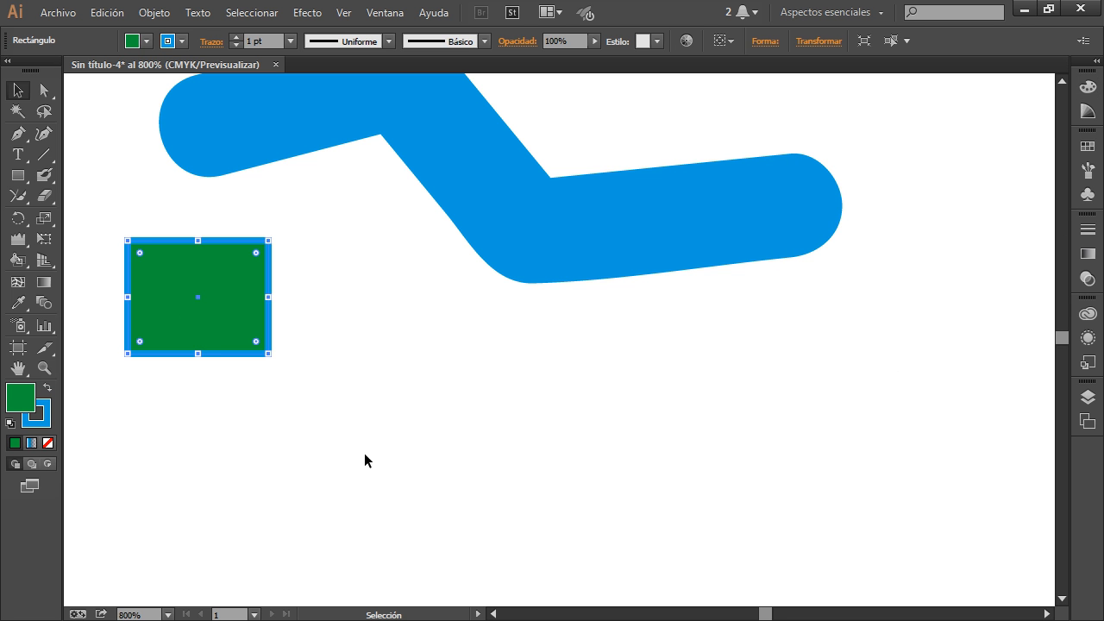
pyautogui.click(397, 435)
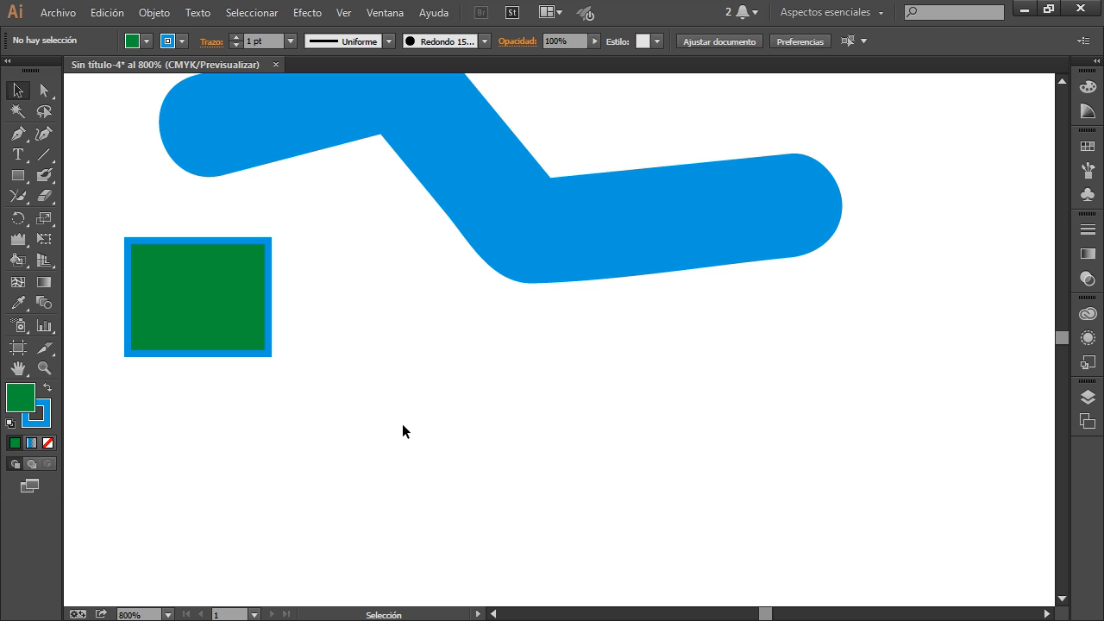
# - With nothing selected, set the fill colour for new objects to dark blue #174D72
pyautogui.doubleClick(20, 398)
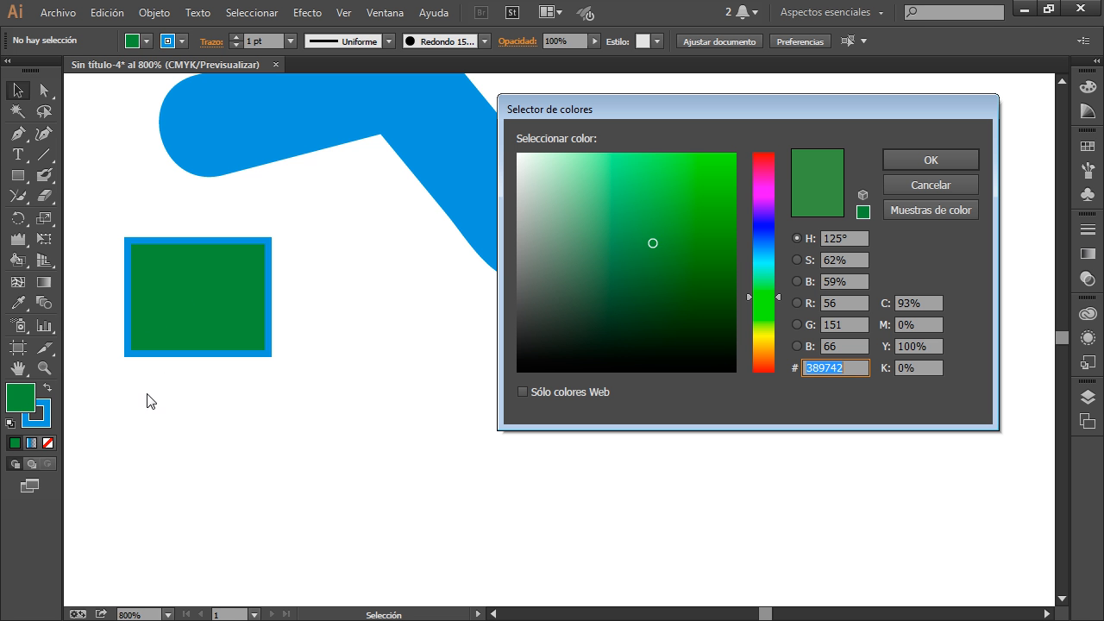
pyautogui.moveTo(645, 279); pyautogui.dragTo(692, 273)
pyautogui.click(762, 247)
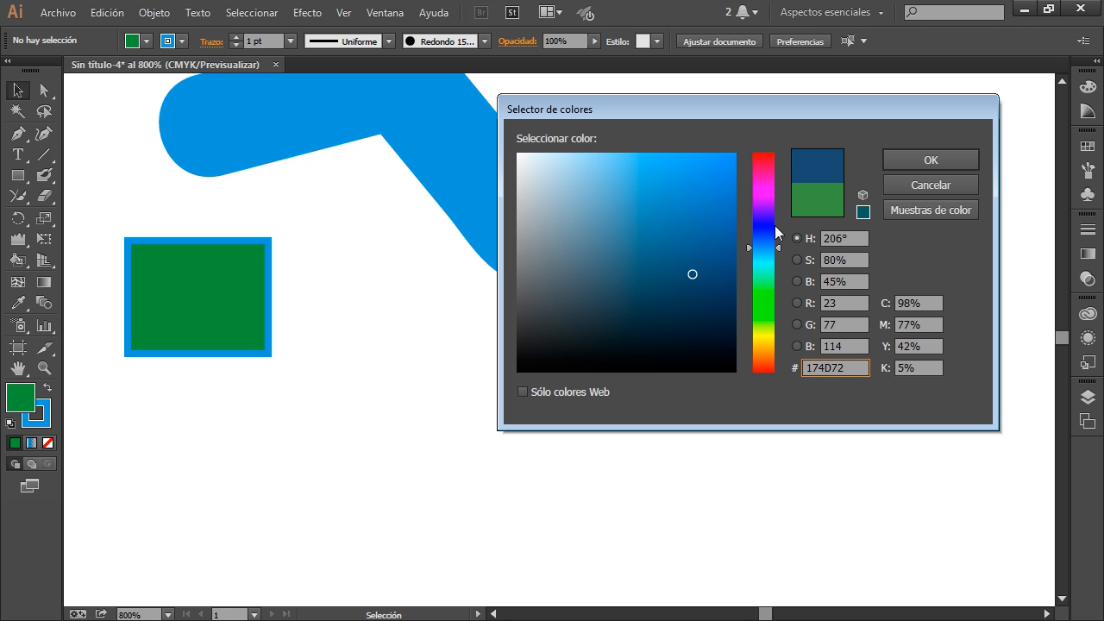
pyautogui.click(901, 162)
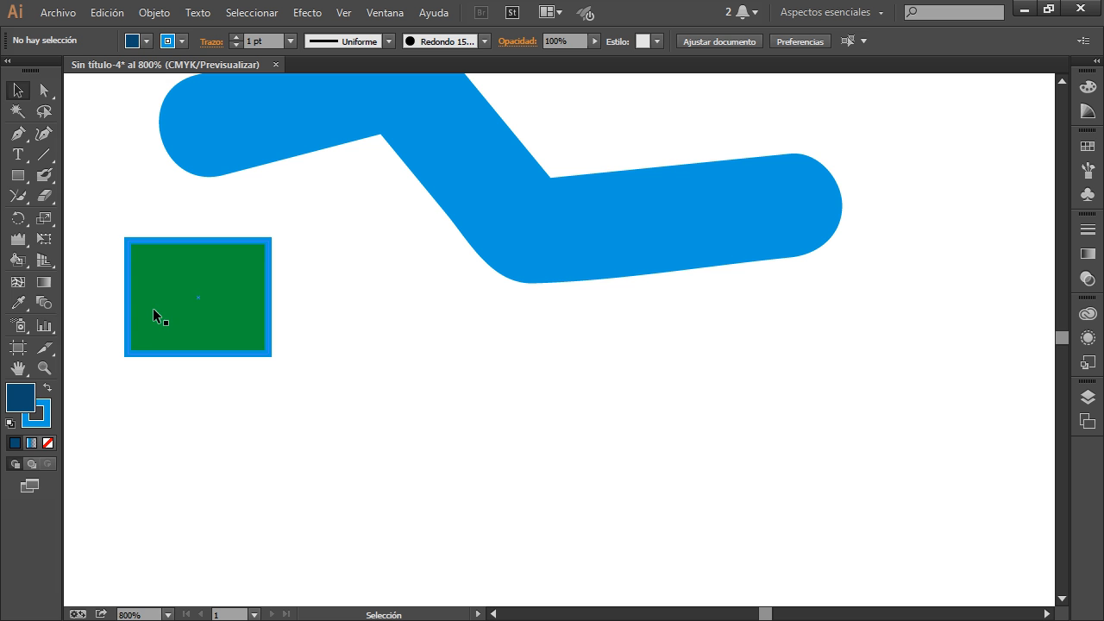
# - Sample the green rectangle's appearance with the Eyedropper and move the rectangle slightly up
pyautogui.click(17, 303)
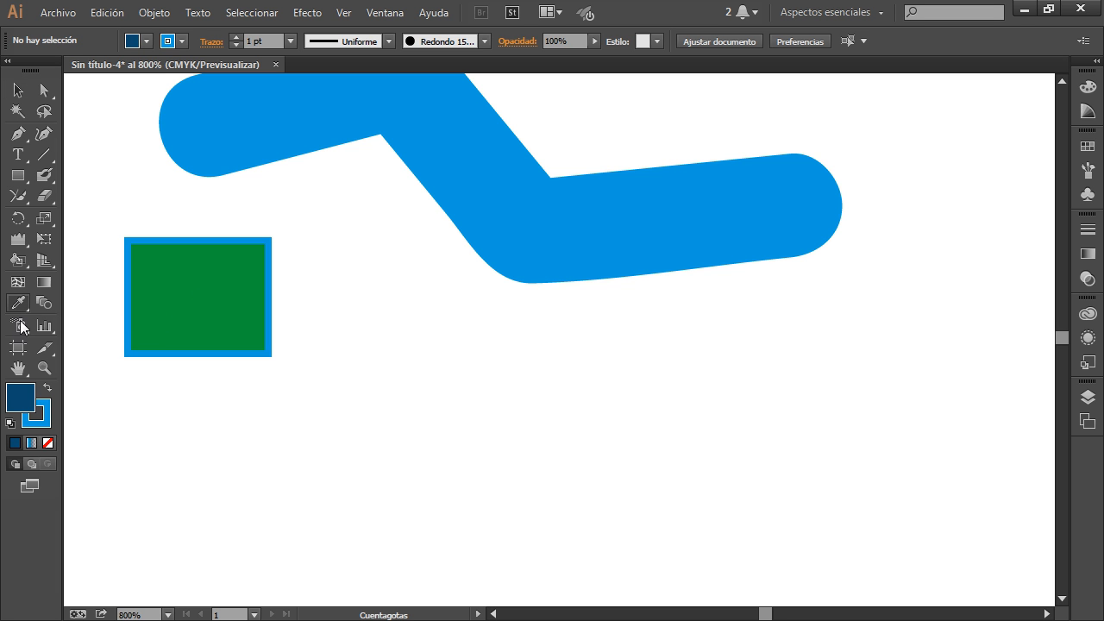
pyautogui.click(174, 298)
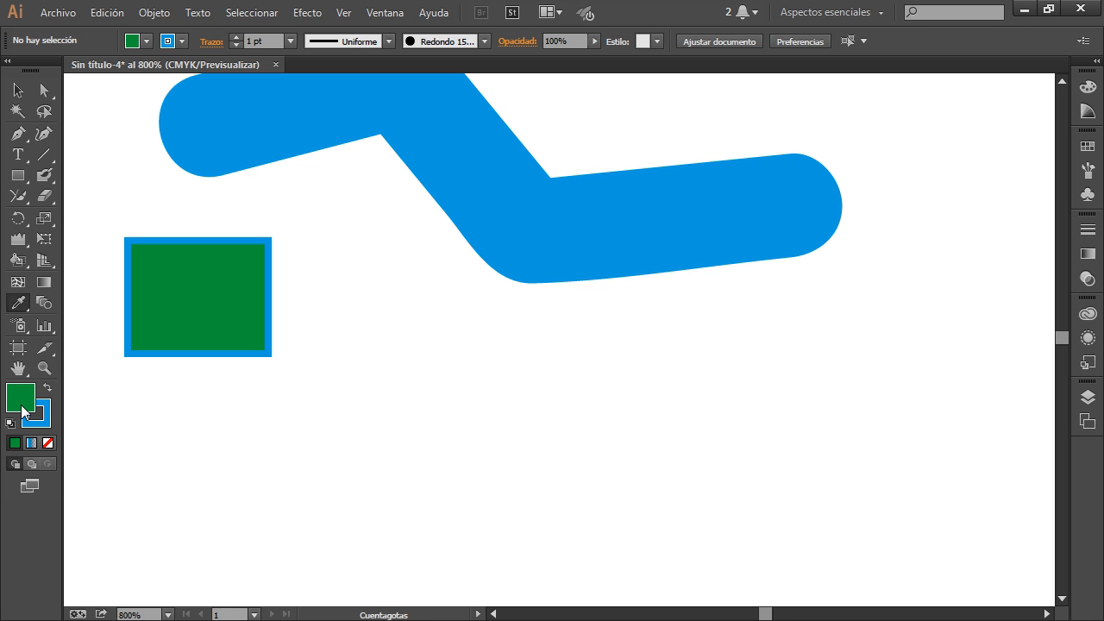
pyautogui.click(17, 89)
pyautogui.moveTo(165, 271); pyautogui.dragTo(165, 237)
pyautogui.click(372, 359)
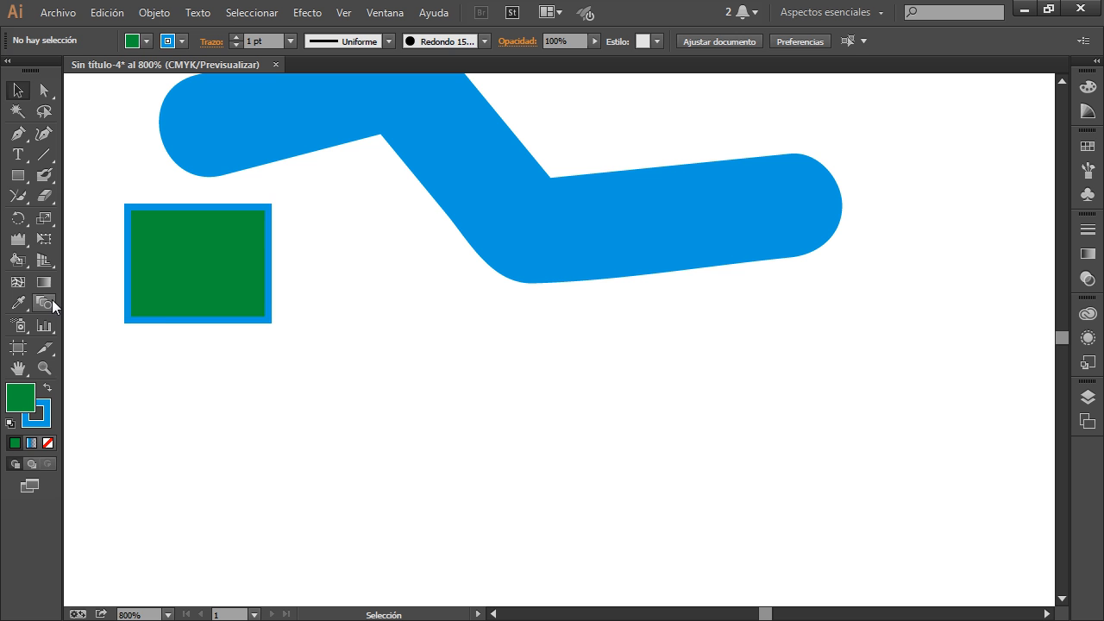
# - Draw a second rectangle below and right of the first, and an ellipse further to its lower right
pyautogui.click(18, 176)
pyautogui.moveTo(296, 357); pyautogui.dragTo(432, 471)
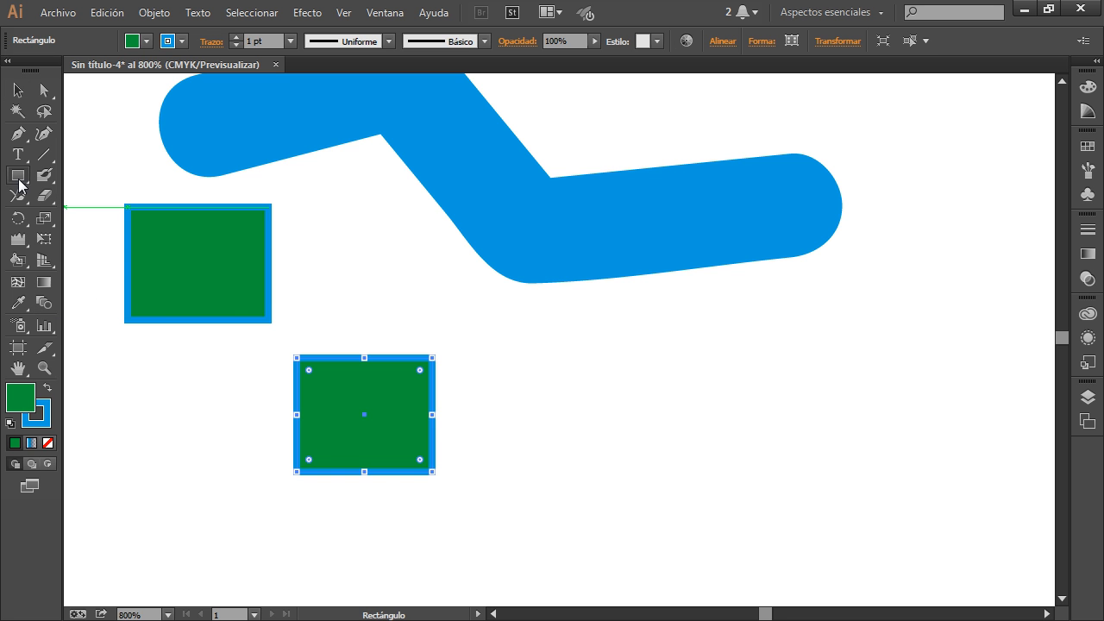
pyautogui.moveTo(20, 184); pyautogui.dragTo(108, 232)
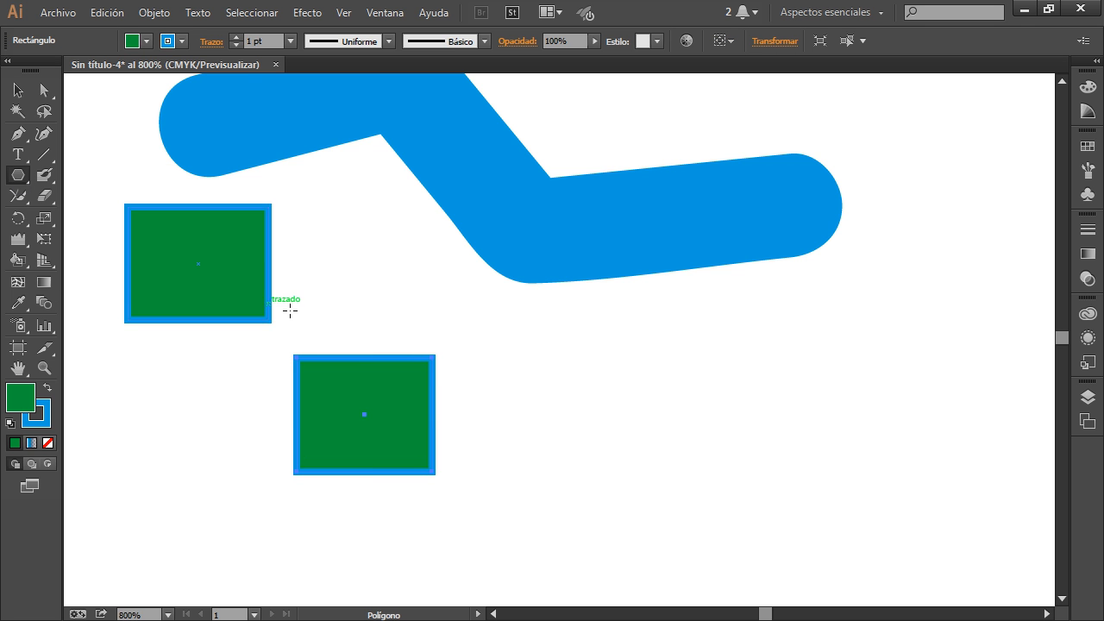
pyautogui.moveTo(18, 178); pyautogui.dragTo(97, 216)
pyautogui.moveTo(553, 429); pyautogui.dragTo(680, 548)
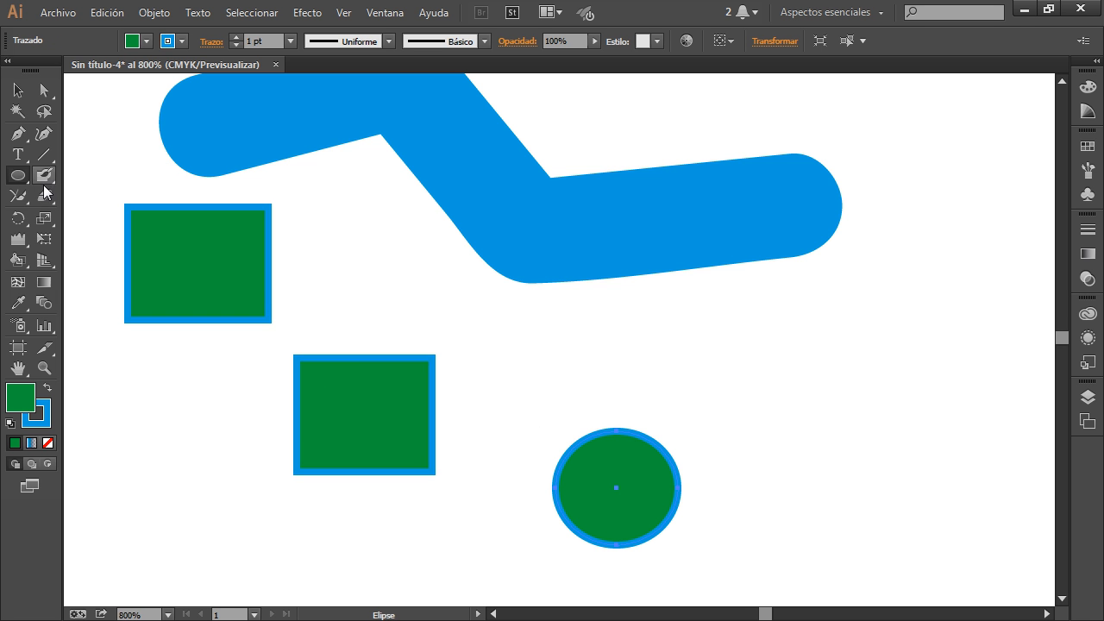
# - Change the ellipse's fill to a strong medium blue and move the ellipse slightly down
pyautogui.click(17, 90)
pyautogui.doubleClick(32, 399)
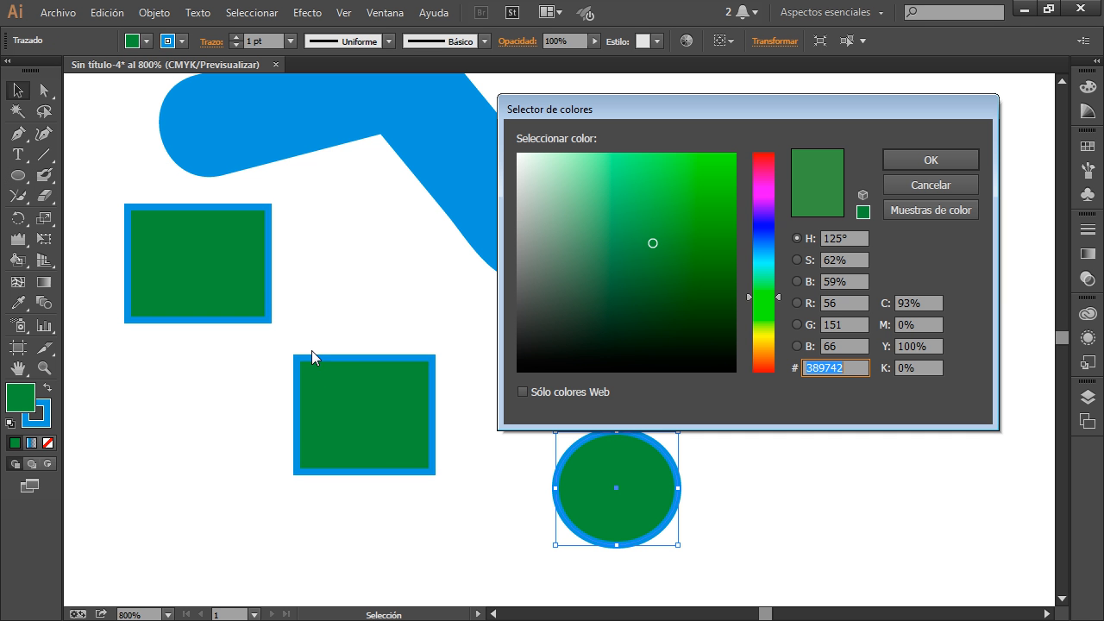
pyautogui.moveTo(762, 297); pyautogui.dragTo(762, 239)
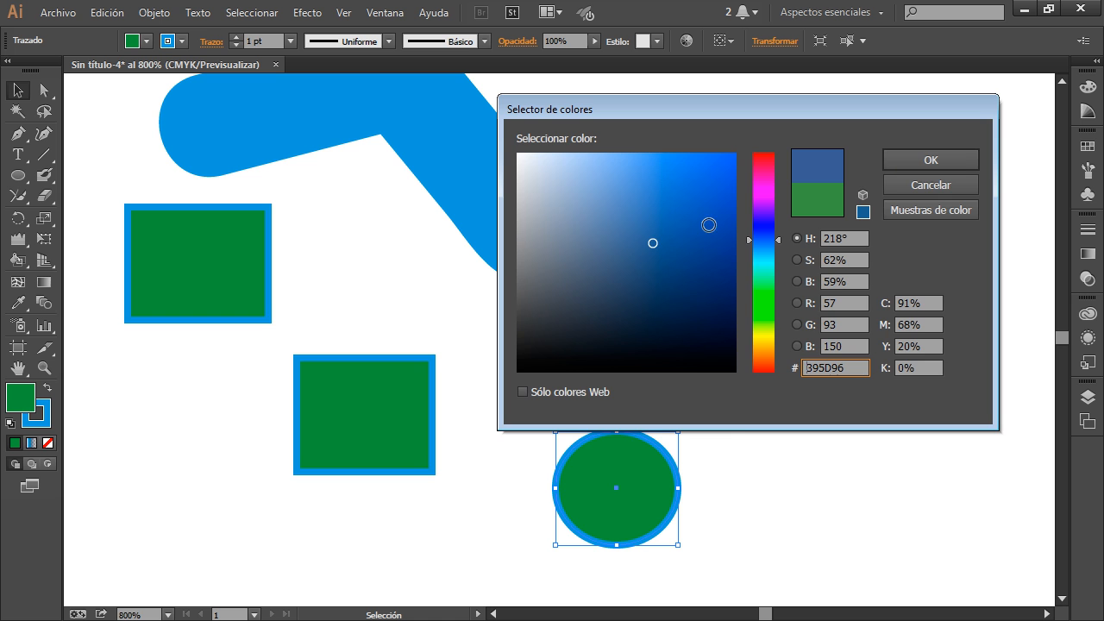
pyautogui.click(719, 202)
pyautogui.click(930, 160)
pyautogui.moveTo(588, 449); pyautogui.dragTo(588, 457)
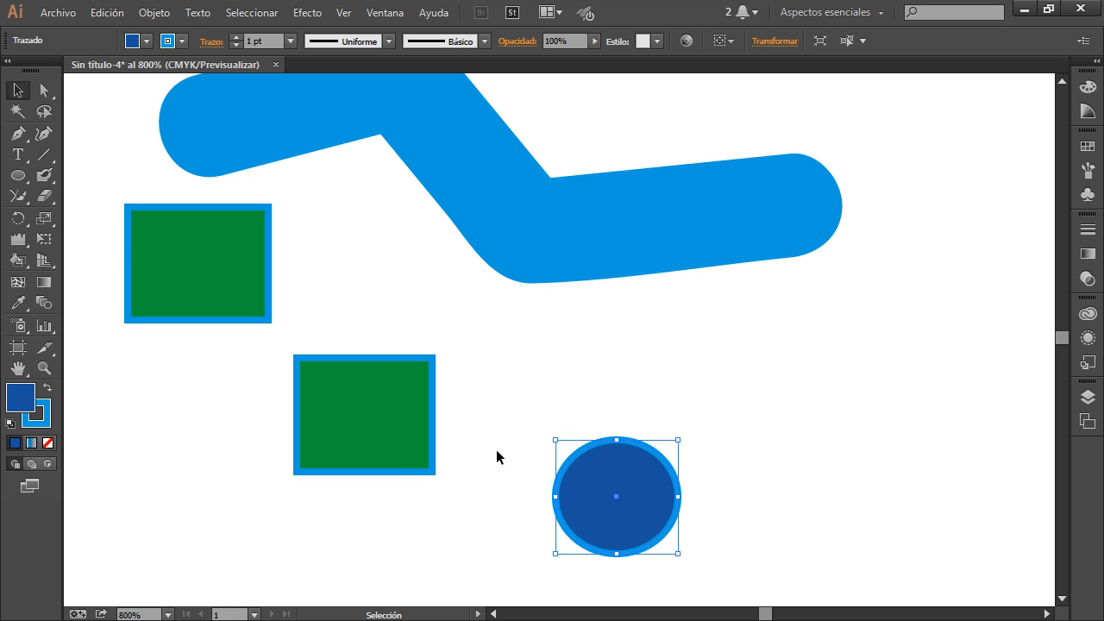
# - Blend the lower green rectangle with the blue ellipse using the Blend tool, undo it, and blend them again
pyautogui.click(409, 423)
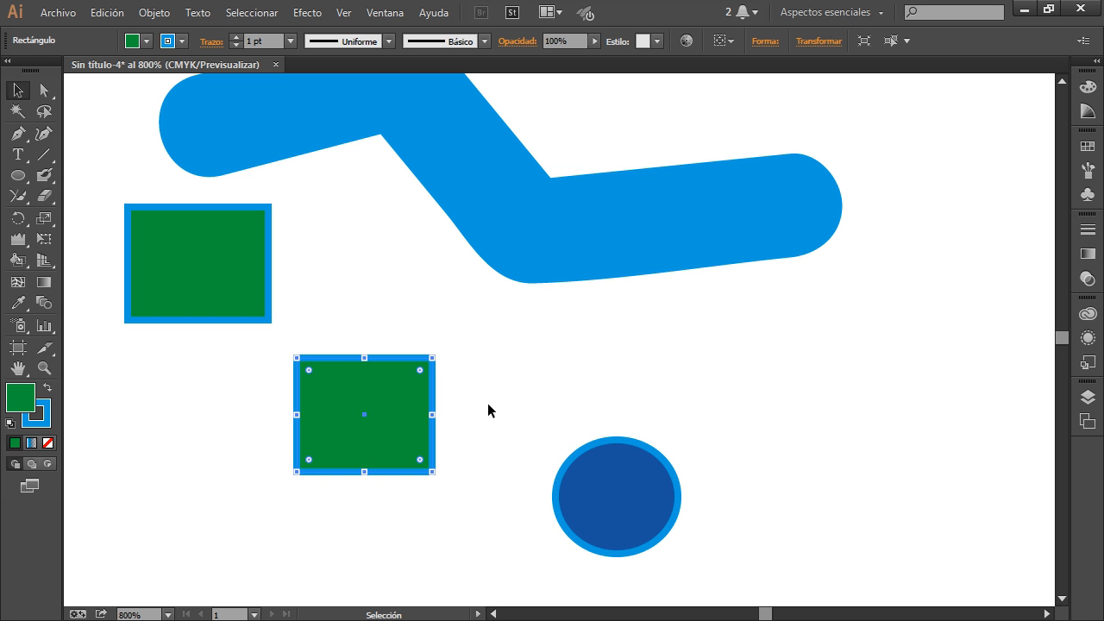
pyautogui.moveTo(756, 350); pyautogui.dragTo(219, 543)
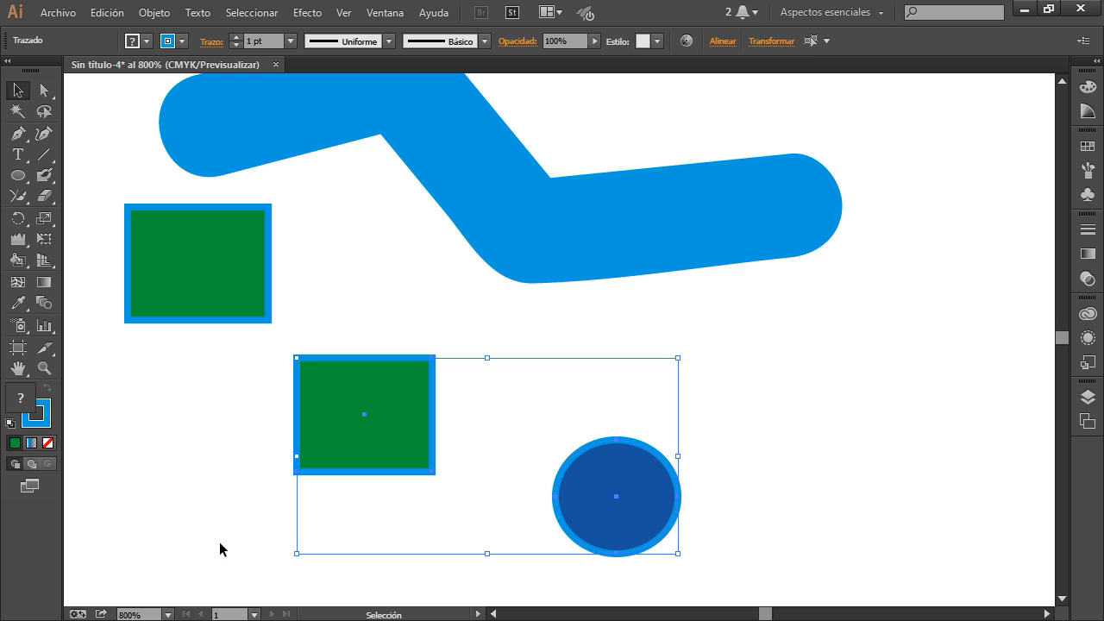
pyautogui.click(48, 300)
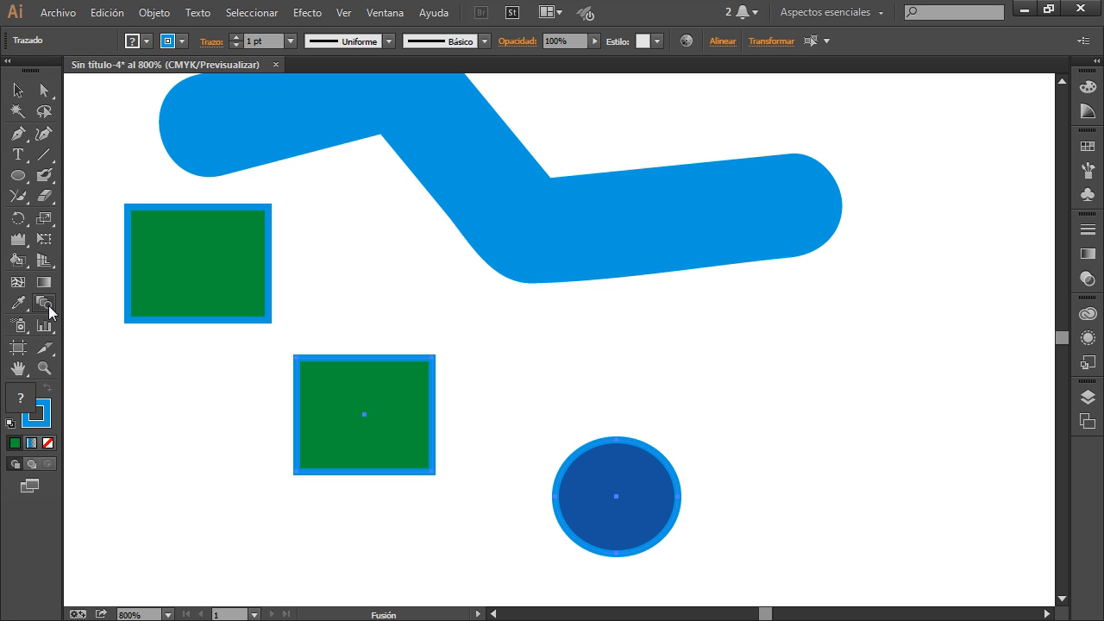
pyautogui.click(411, 420)
pyautogui.click(578, 496)
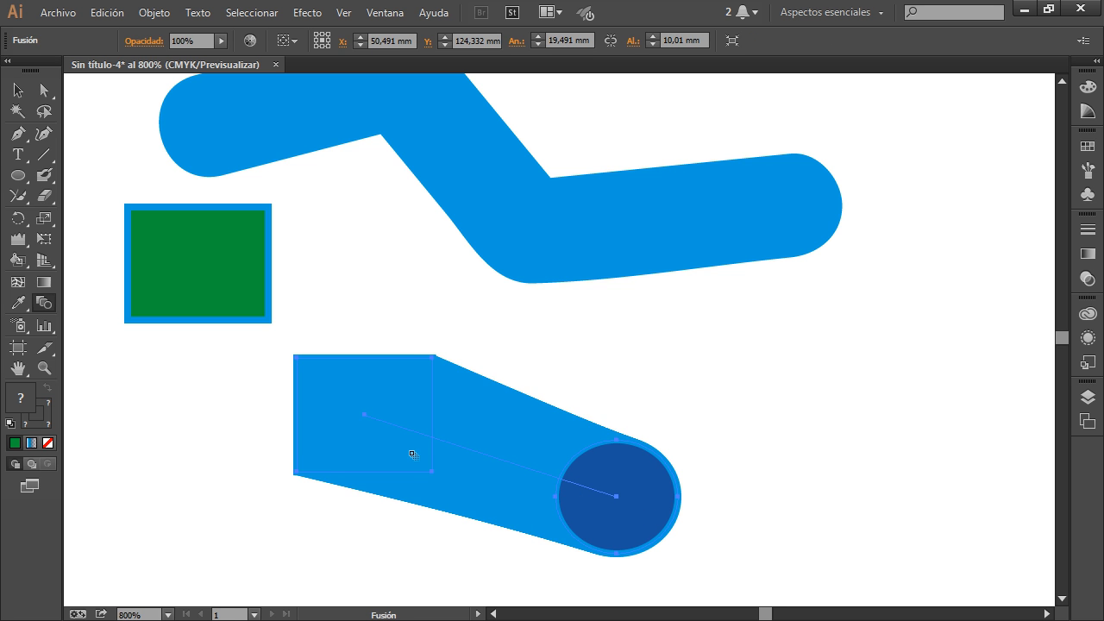
pyautogui.hotkey('ctrl', 'z')
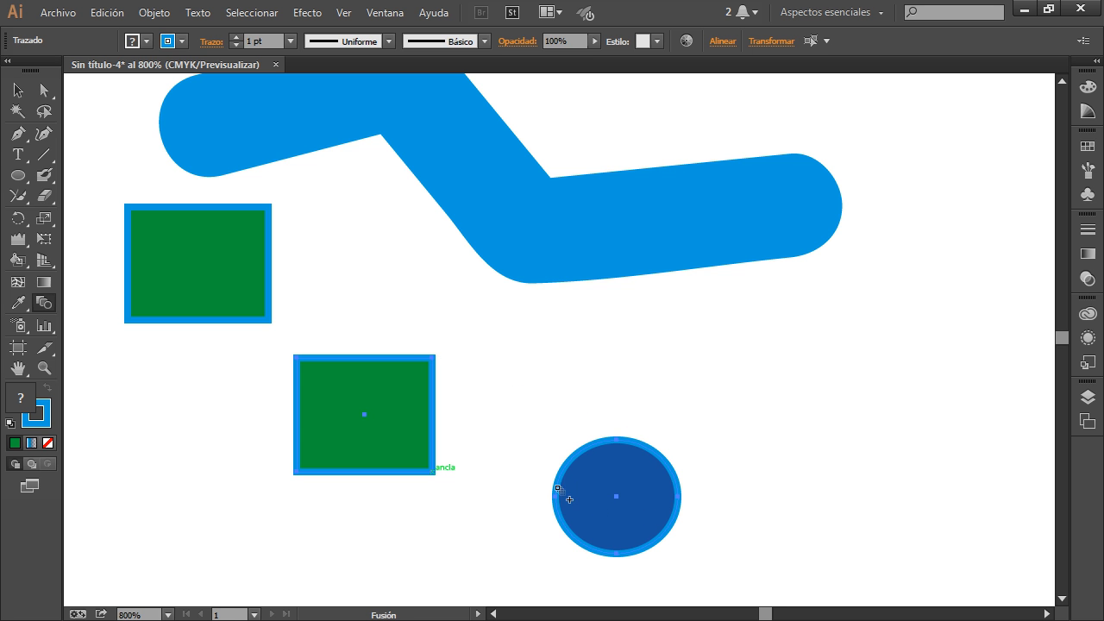
pyautogui.click(609, 518)
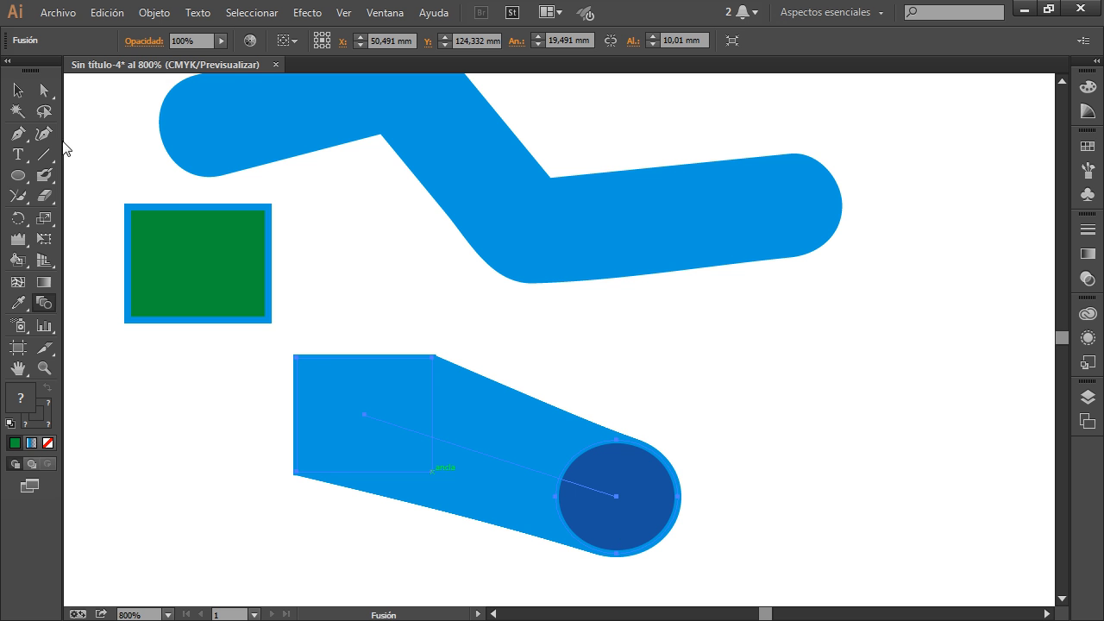
# - Move the blended shape up and right until it overlaps the blue path's right end, and deselect it
pyautogui.click(19, 91)
pyautogui.moveTo(532, 457); pyautogui.dragTo(694, 450)
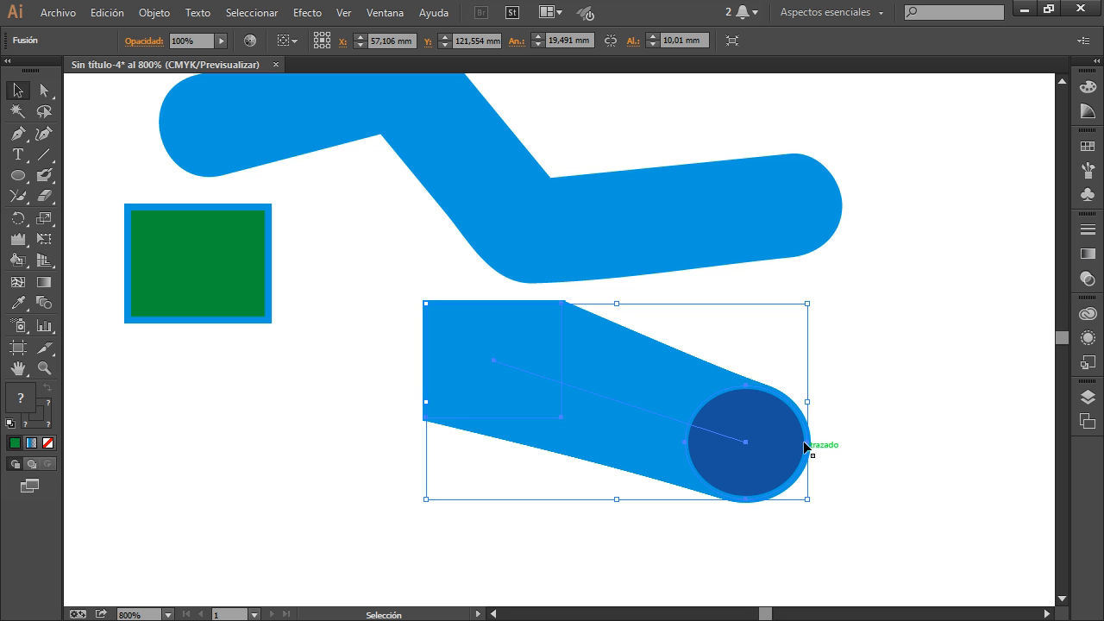
pyautogui.moveTo(734, 414); pyautogui.dragTo(802, 388)
pyautogui.moveTo(748, 417); pyautogui.dragTo(852, 227)
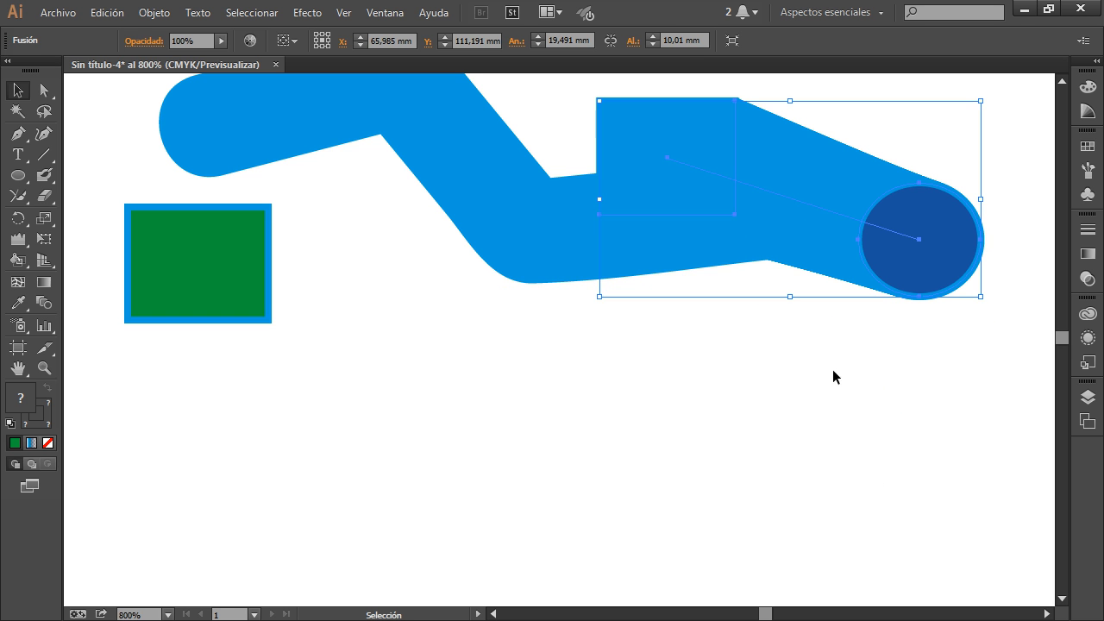
pyautogui.click(820, 419)
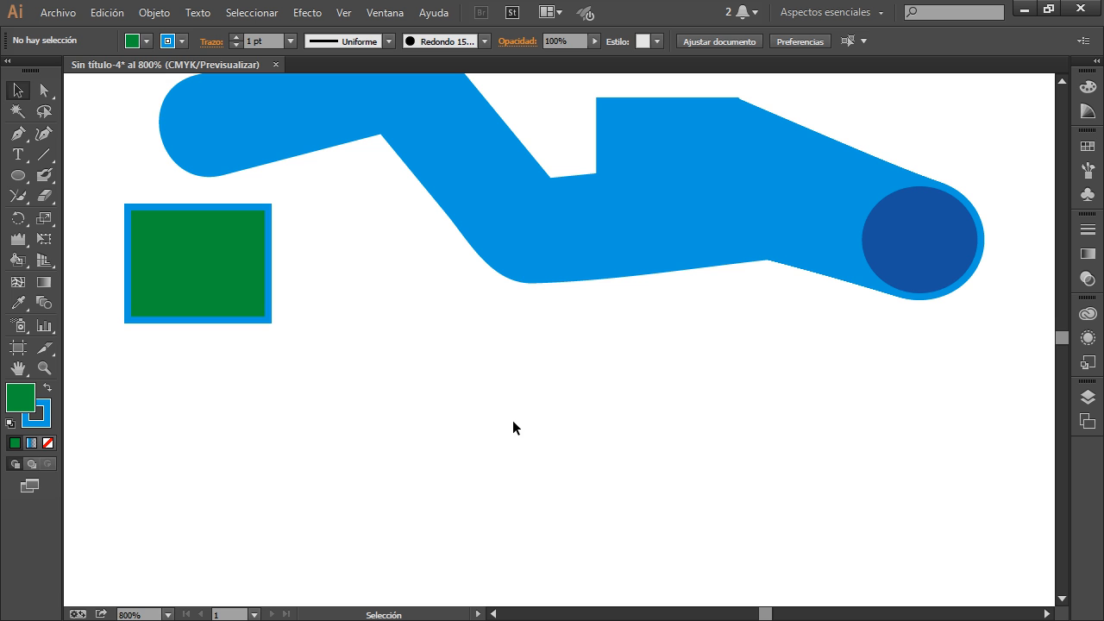
# - Activate the Symbol Sprayer, show the symbol library and choose the orange glossy sphere as the symbol to spray
pyautogui.click(19, 326)
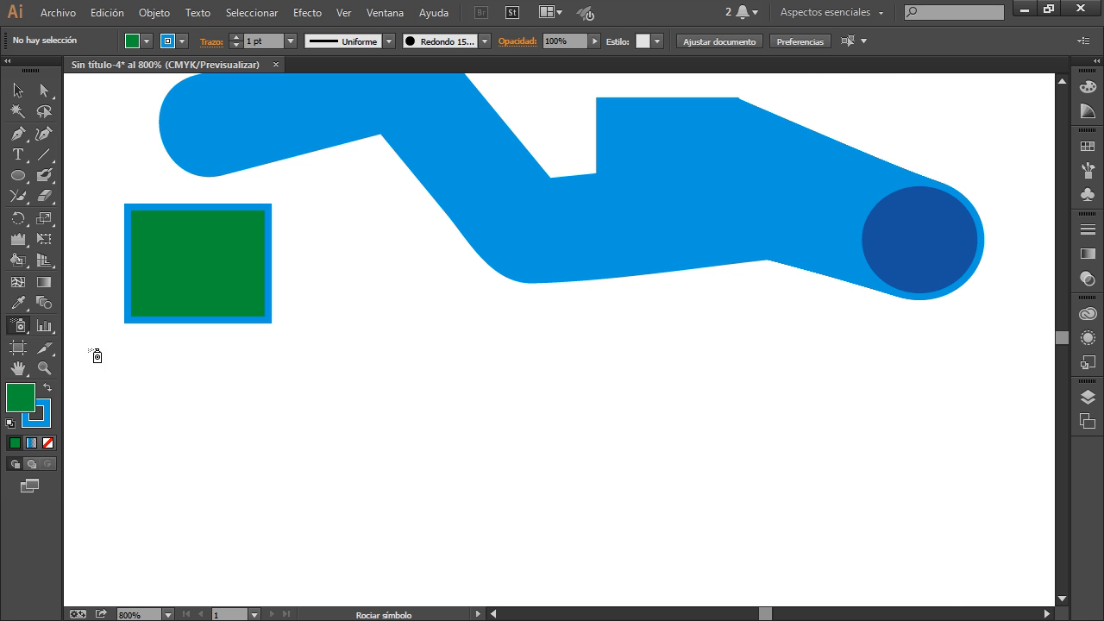
pyautogui.scroll(-7, 436, 425)
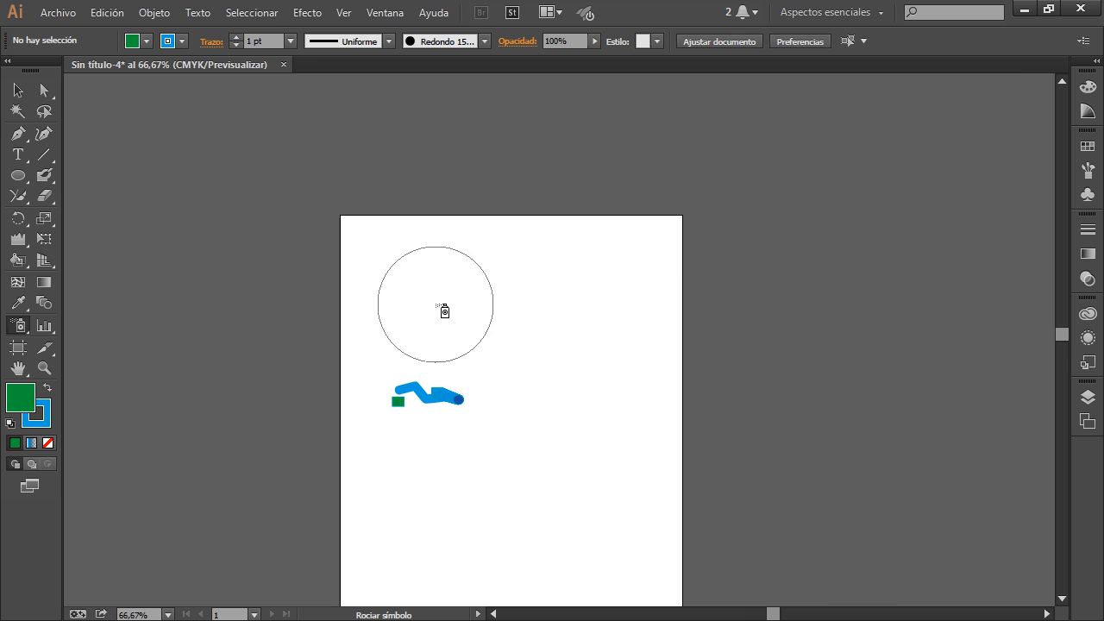
pyautogui.click(436, 304)
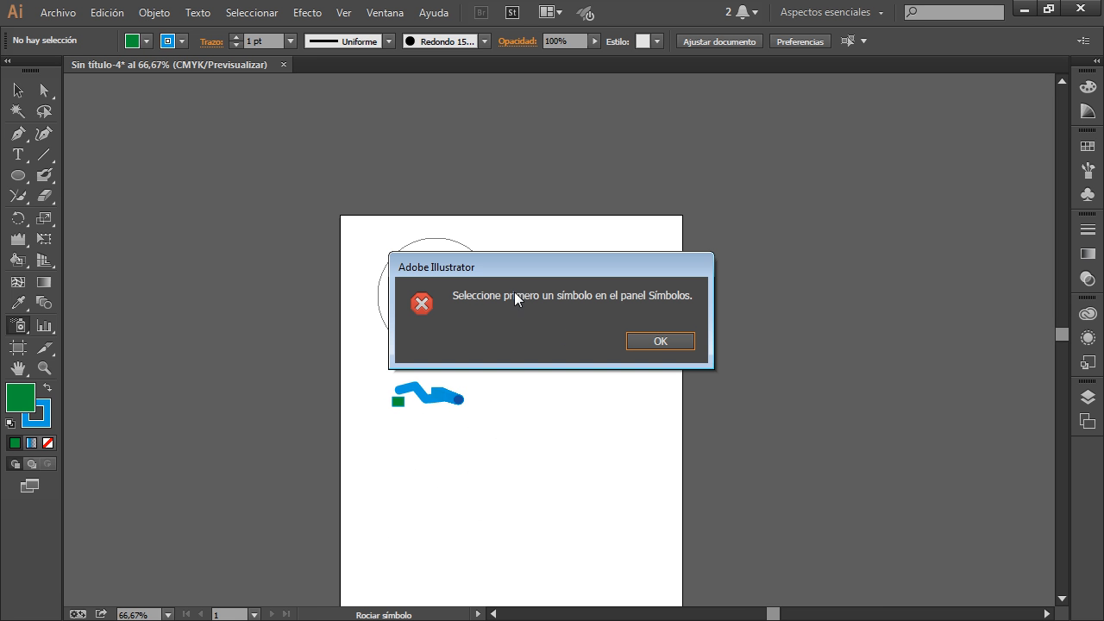
pyautogui.click(660, 342)
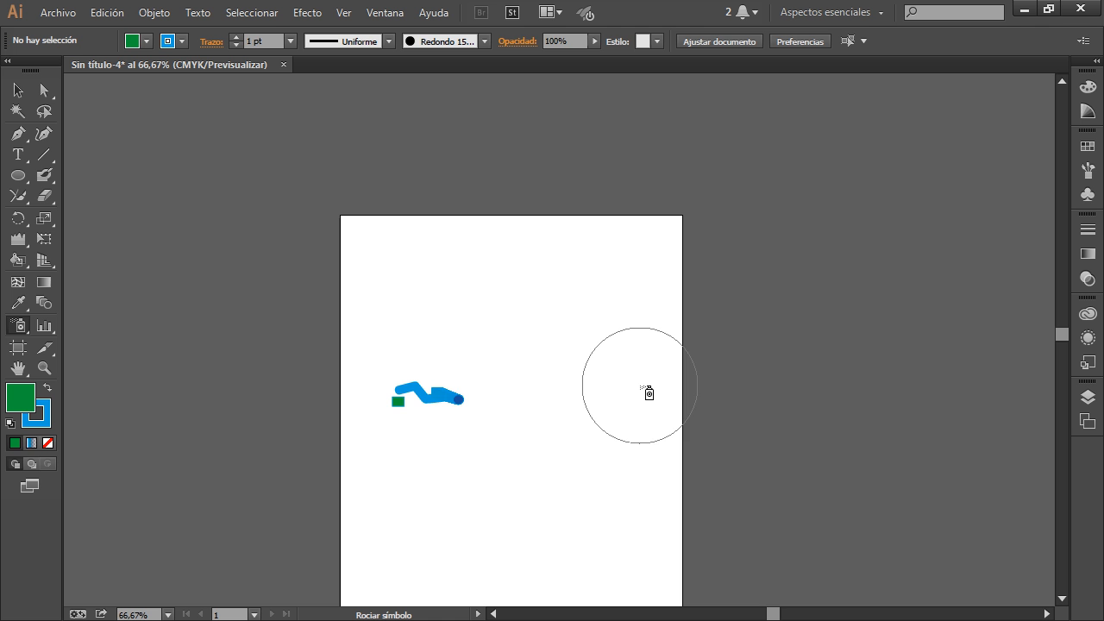
pyautogui.click(384, 12)
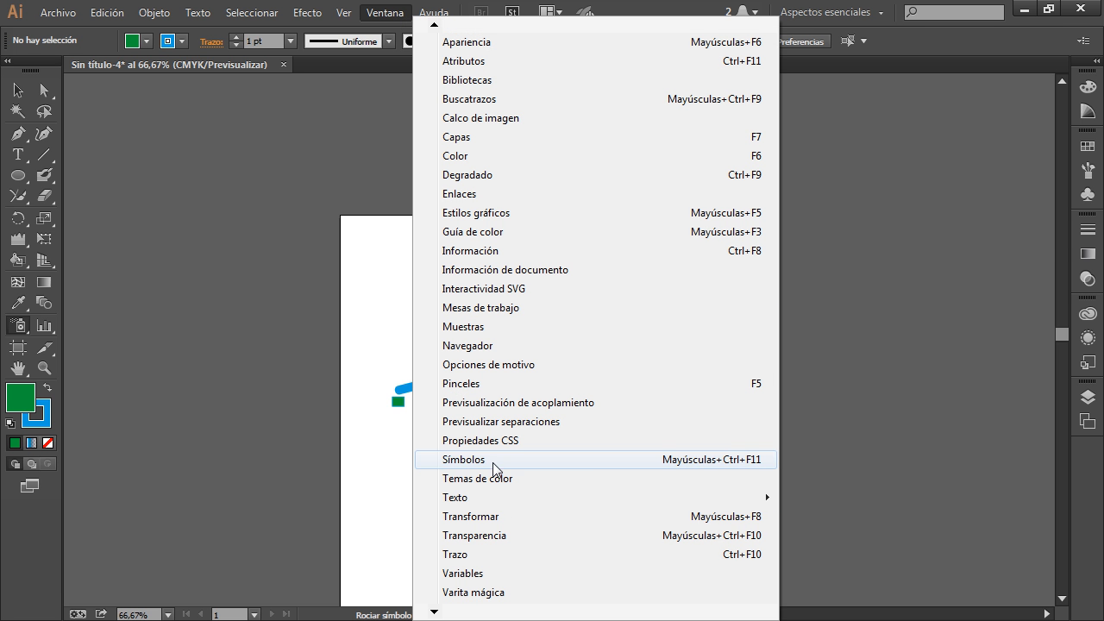
pyautogui.click(491, 460)
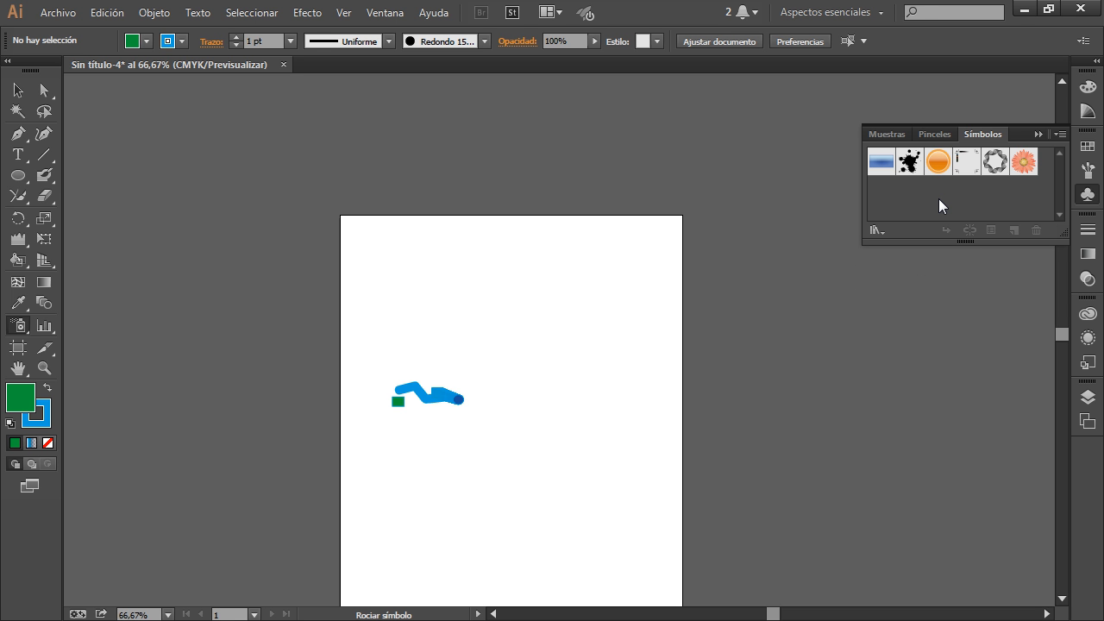
pyautogui.click(938, 161)
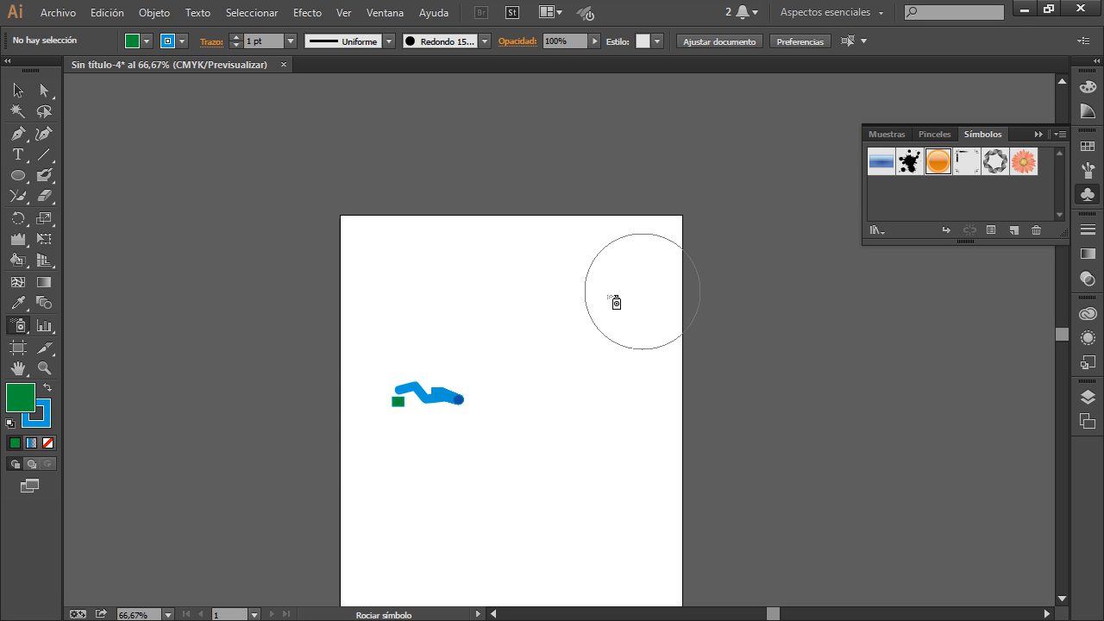
# - Spray orange sphere symbols in several strokes across the artboard, around and over the blue path
pyautogui.moveTo(432, 281)
pyautogui.mouseDown()
pyautogui.moveTo(509, 297)
pyautogui.moveTo(562, 357)
pyautogui.moveTo(497, 458)
pyautogui.mouseUp()
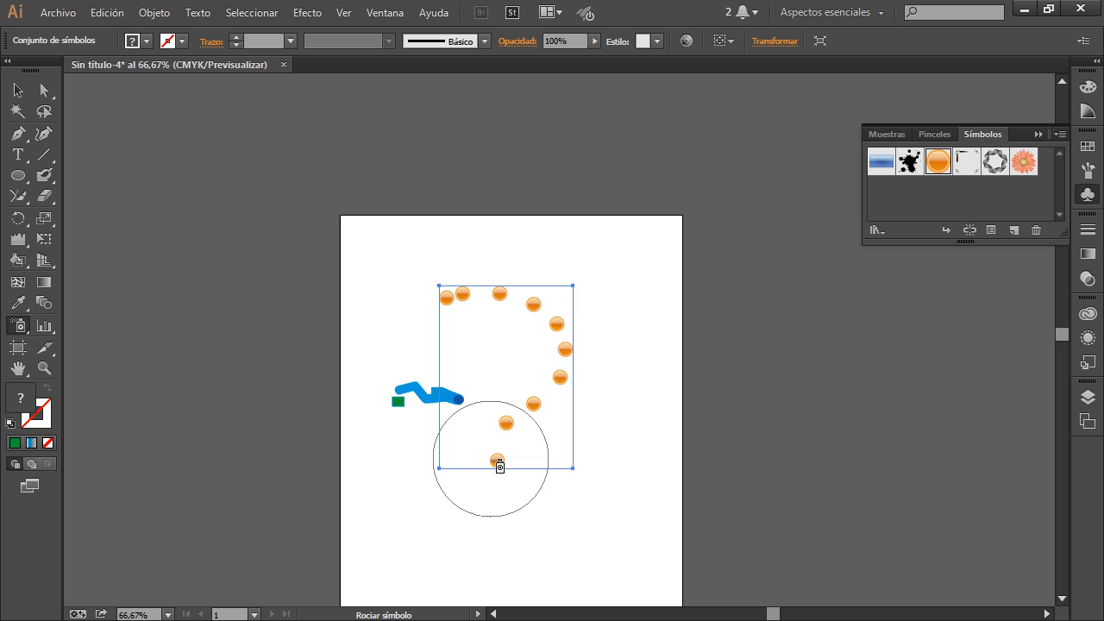
pyautogui.moveTo(434, 281)
pyautogui.mouseDown()
pyautogui.moveTo(602, 325)
pyautogui.moveTo(488, 348)
pyautogui.moveTo(430, 417)
pyautogui.moveTo(543, 475)
pyautogui.moveTo(566, 544)
pyautogui.moveTo(606, 443)
pyautogui.moveTo(513, 350)
pyautogui.moveTo(496, 417)
pyautogui.moveTo(418, 494)
pyautogui.moveTo(413, 529)
pyautogui.moveTo(547, 500)
pyautogui.mouseUp()
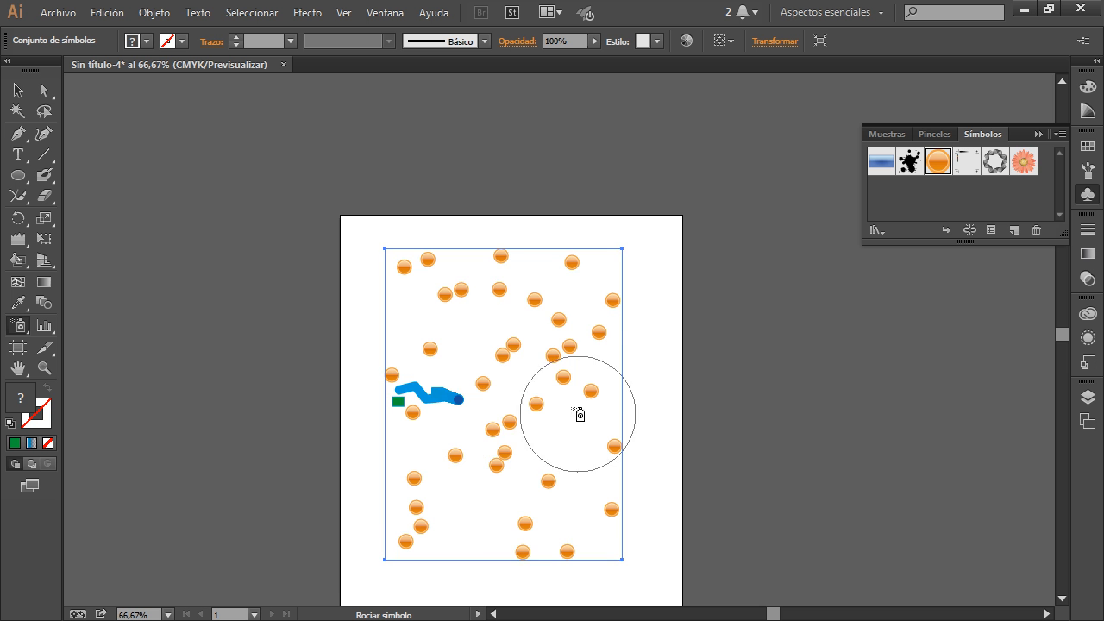
pyautogui.moveTo(577, 419)
pyautogui.mouseDown()
pyautogui.moveTo(500, 358)
pyautogui.moveTo(503, 309)
pyautogui.moveTo(457, 436)
pyautogui.mouseUp()
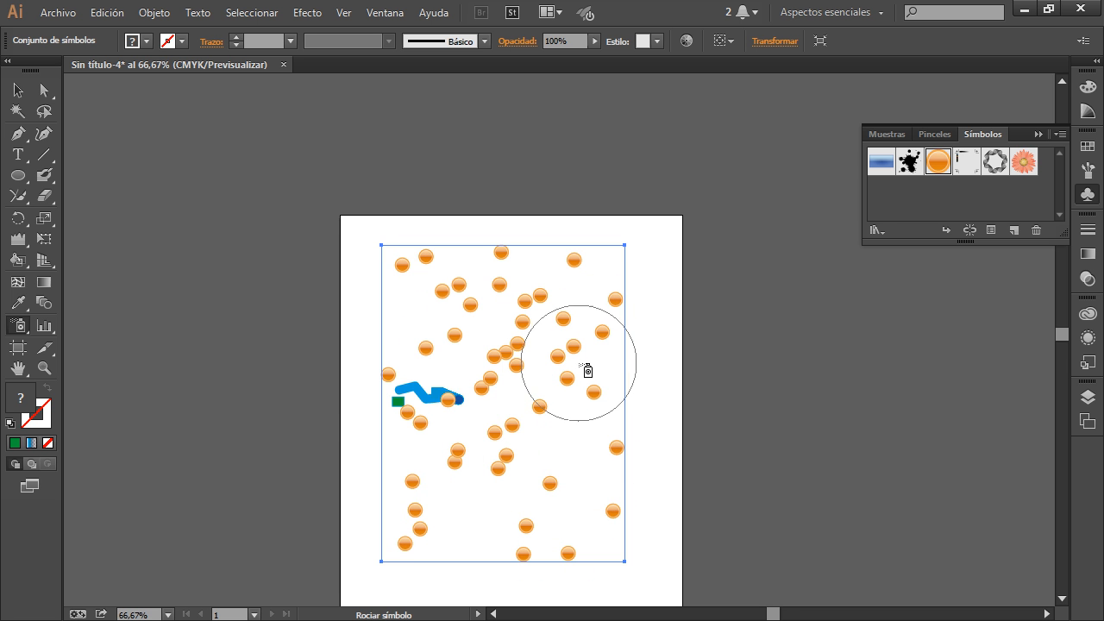
pyautogui.scroll(3, 545, 328)
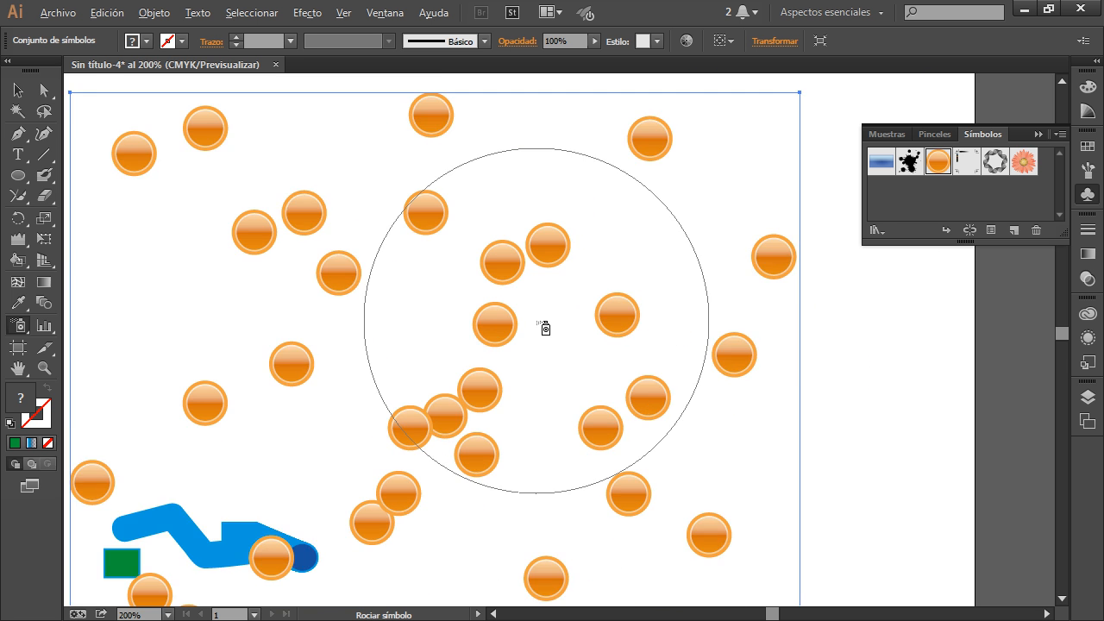
pyautogui.scroll(-2, 545, 328)
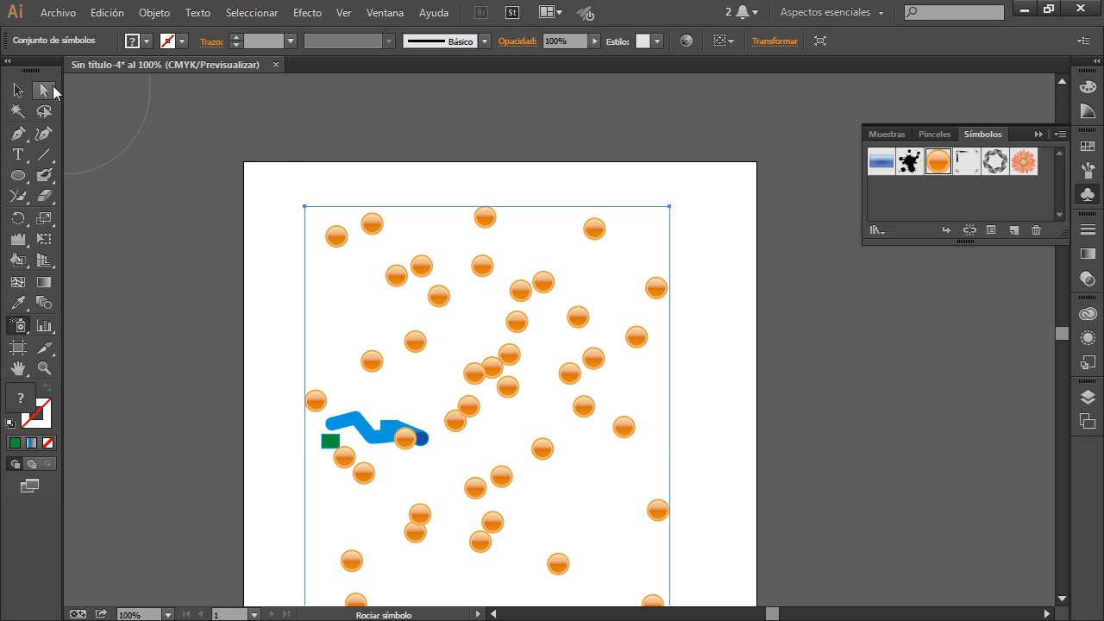
# - Delete the whole set of sprayed orange sphere symbols
pyautogui.click(17, 89)
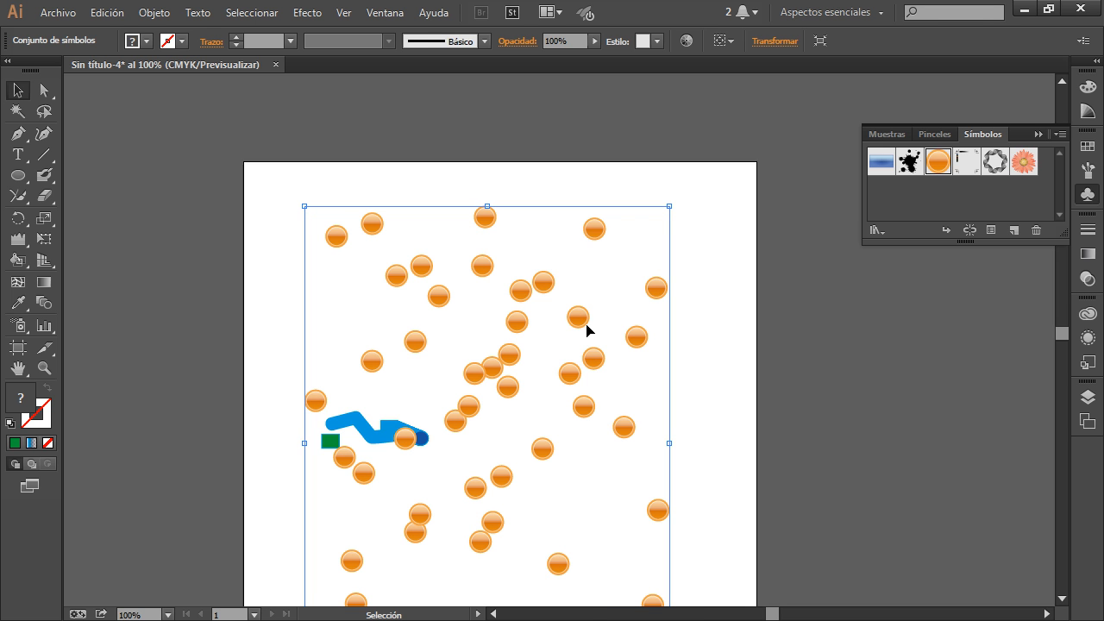
pyautogui.click(679, 334)
pyautogui.click(654, 290)
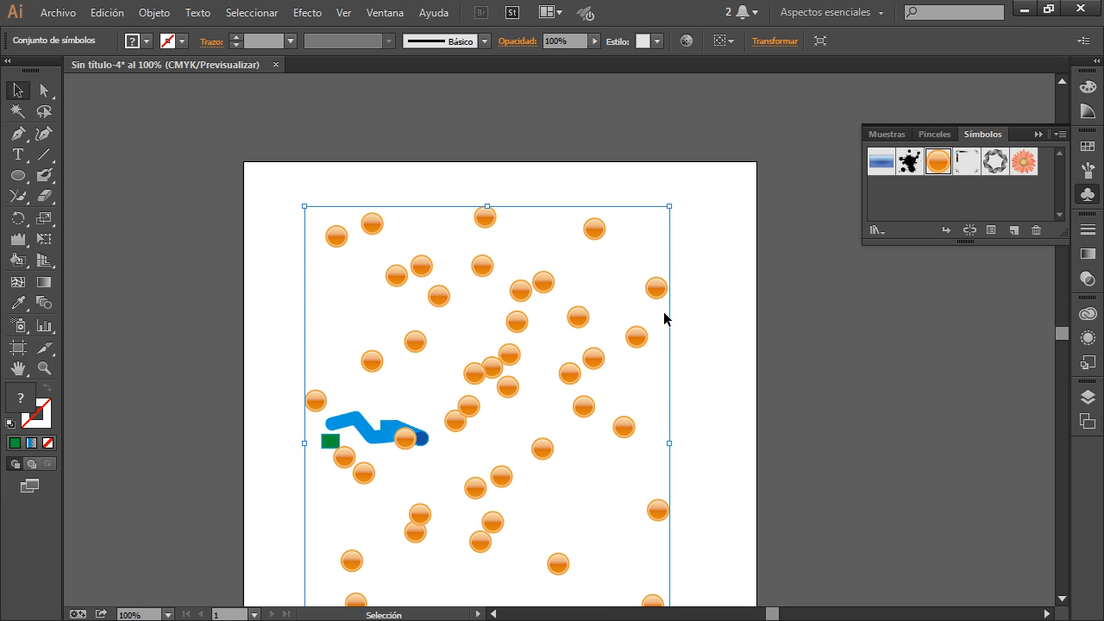
pyautogui.press('Delete')
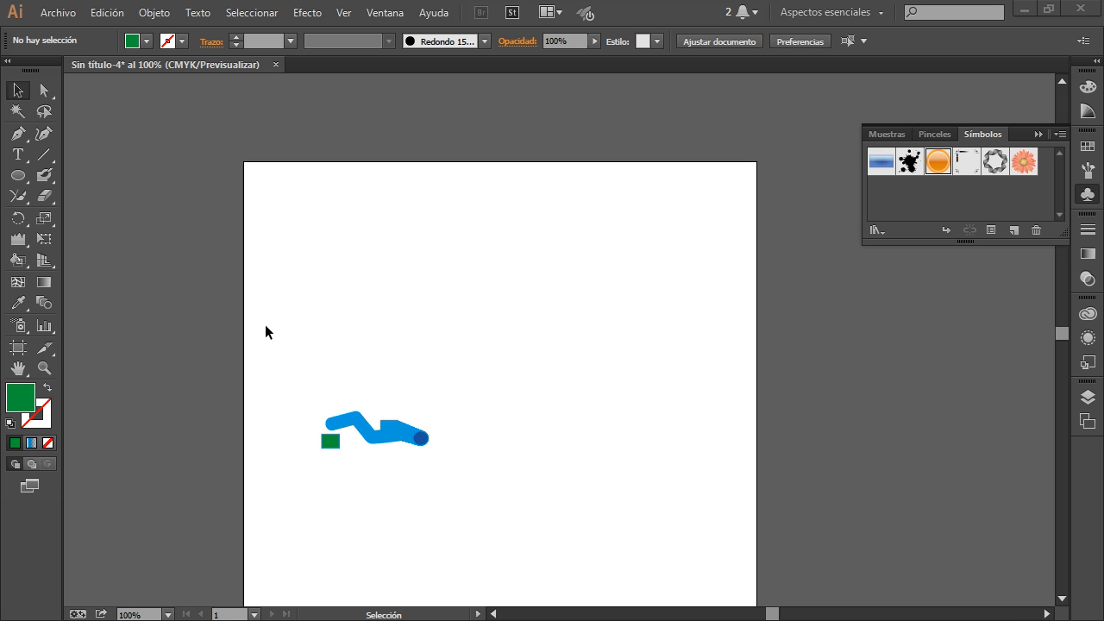
# - Draw a column graph on the artboard above the blue path and move its data window clear of the graph
pyautogui.click(46, 327)
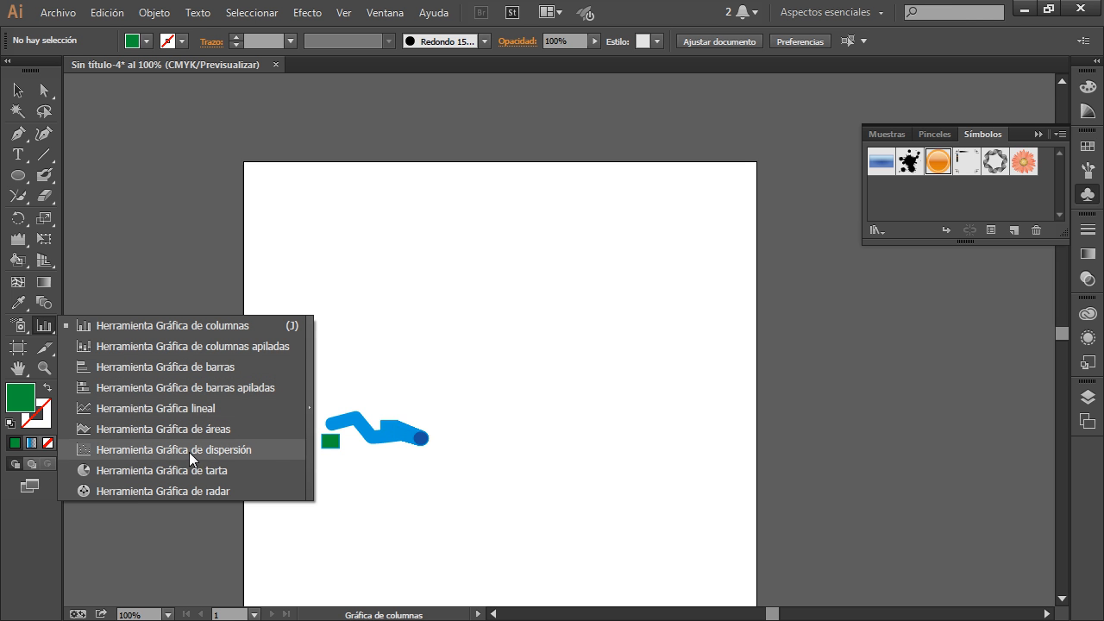
pyautogui.click(232, 326)
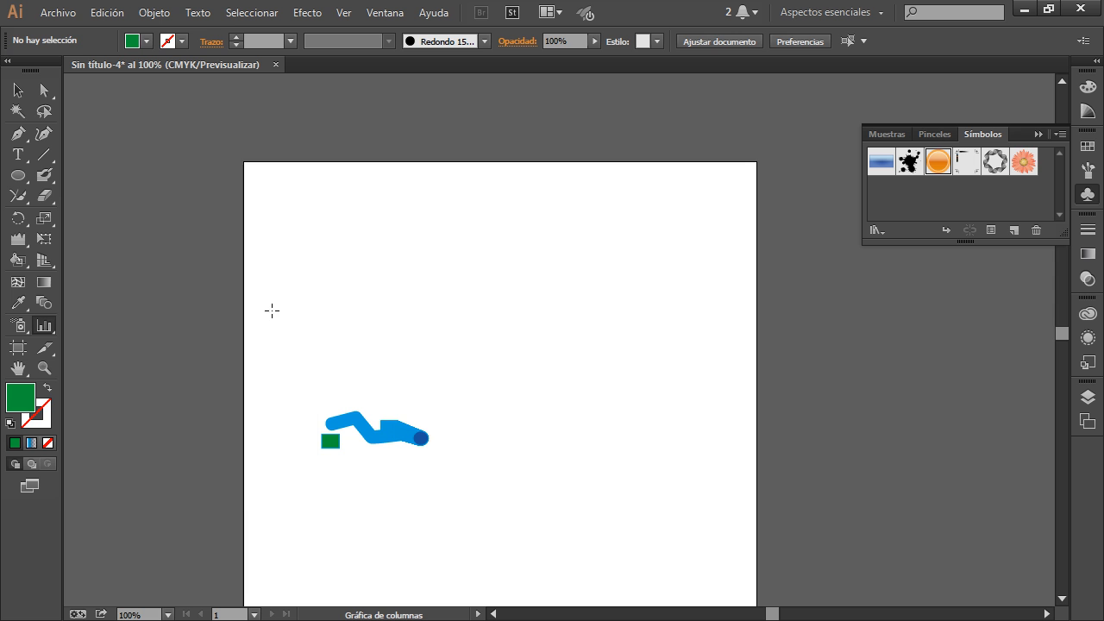
pyautogui.moveTo(306, 232); pyautogui.dragTo(531, 377)
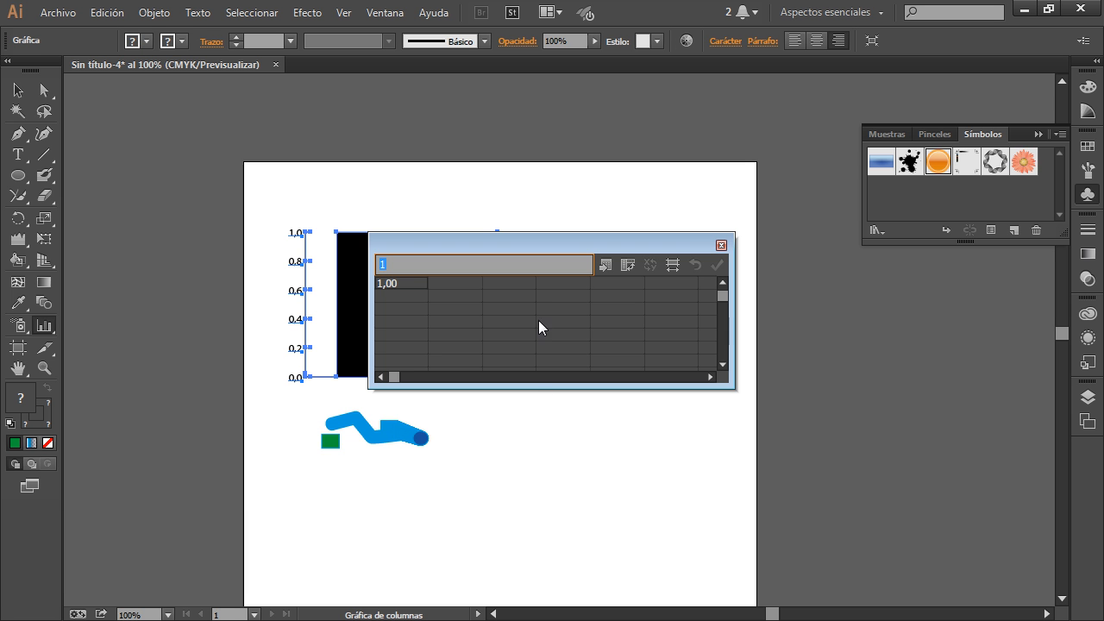
pyautogui.moveTo(541, 247); pyautogui.dragTo(782, 326)
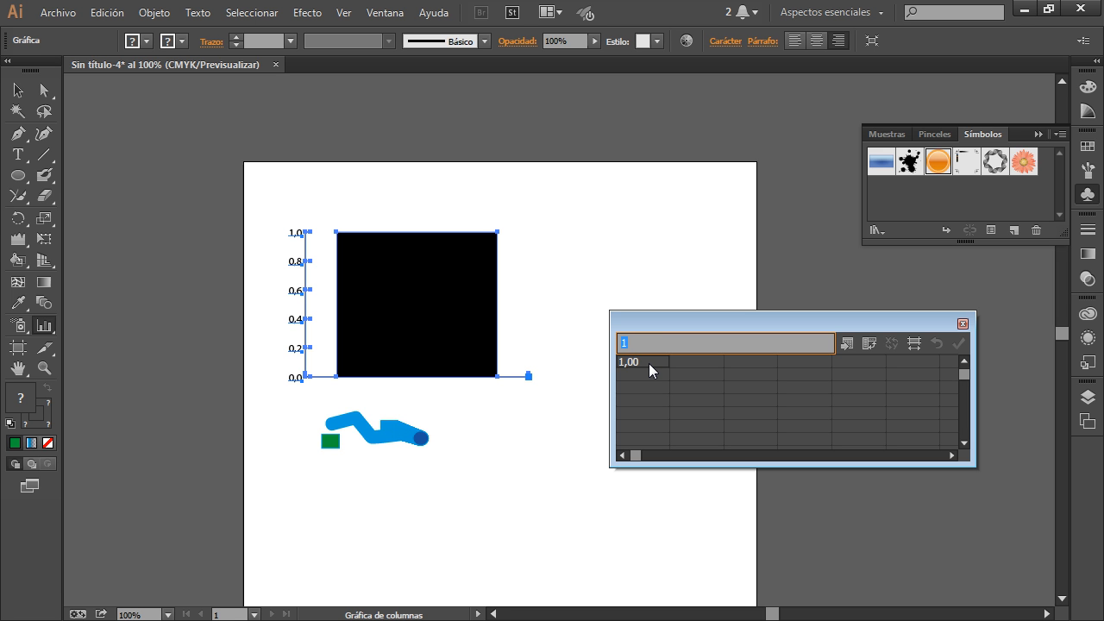
# - Enter 100, 40, 30, 40 and 50 in the first data row of the column graph and apply them
pyautogui.write('100')
pyautogui.press('Return')
pyautogui.write('40')
pyautogui.press('Return')
pyautogui.write('30')
pyautogui.press('Return')
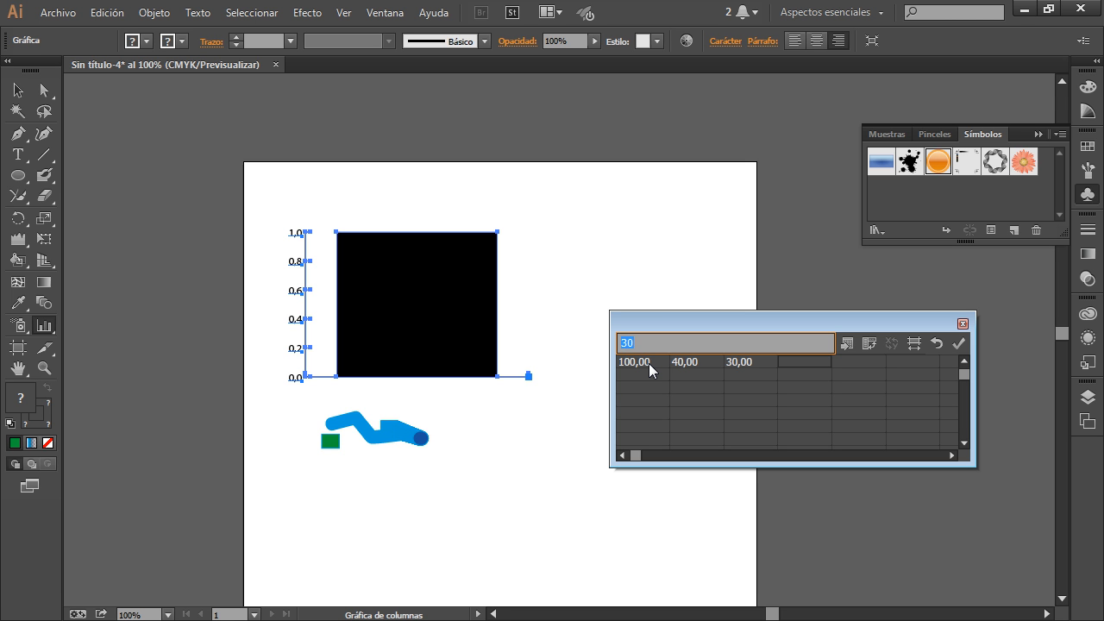
pyautogui.press('Return')
pyautogui.press('Return')
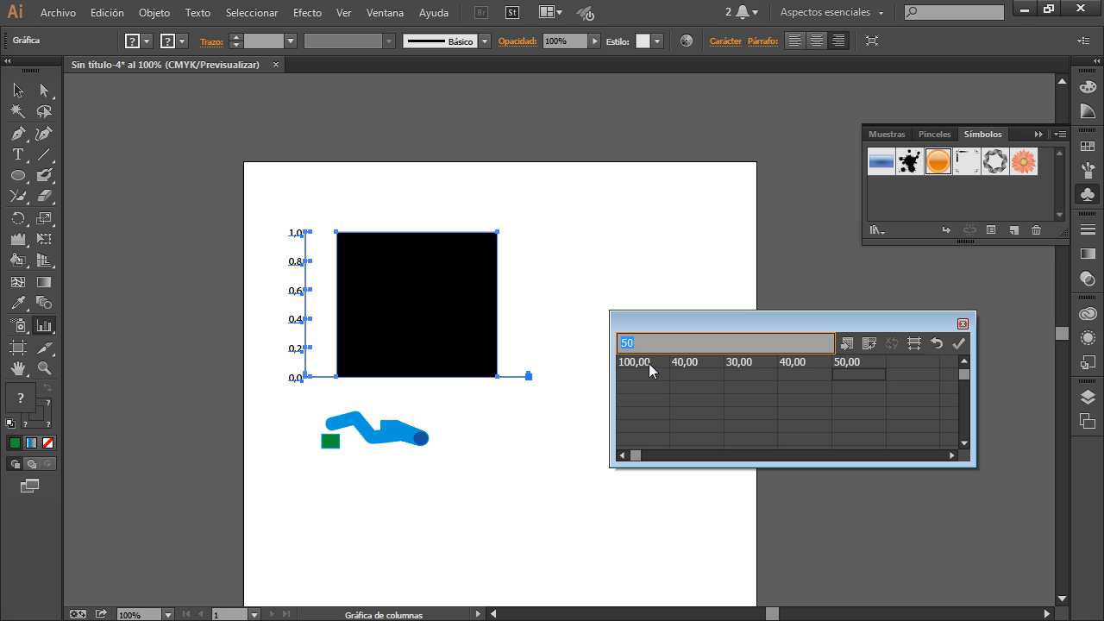
pyautogui.press('Return')
pyautogui.press('BackSpace')
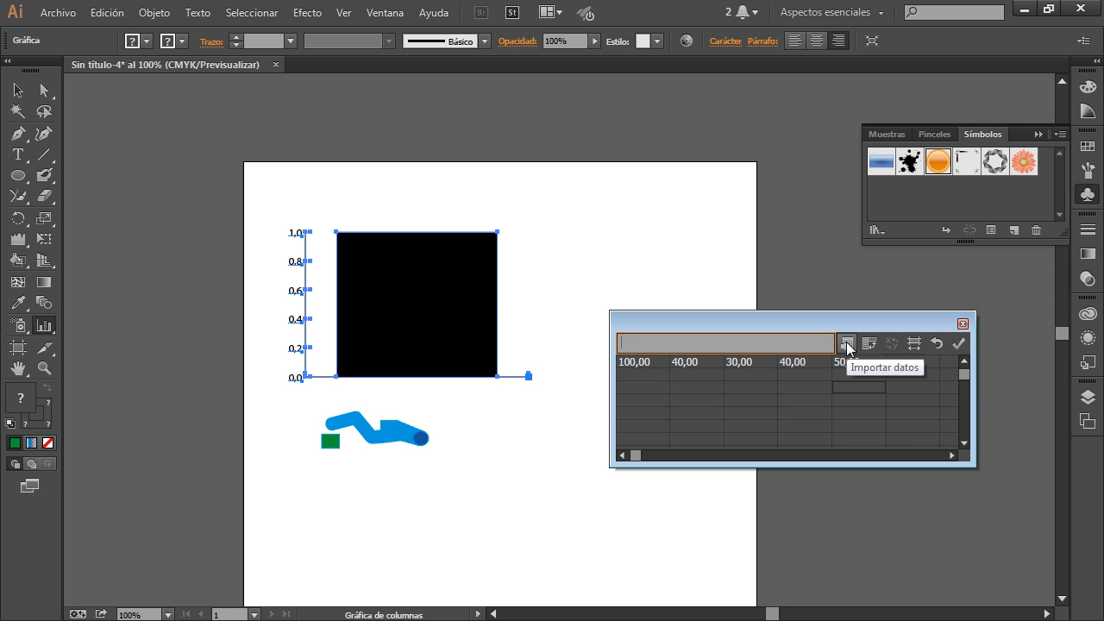
pyautogui.click(954, 346)
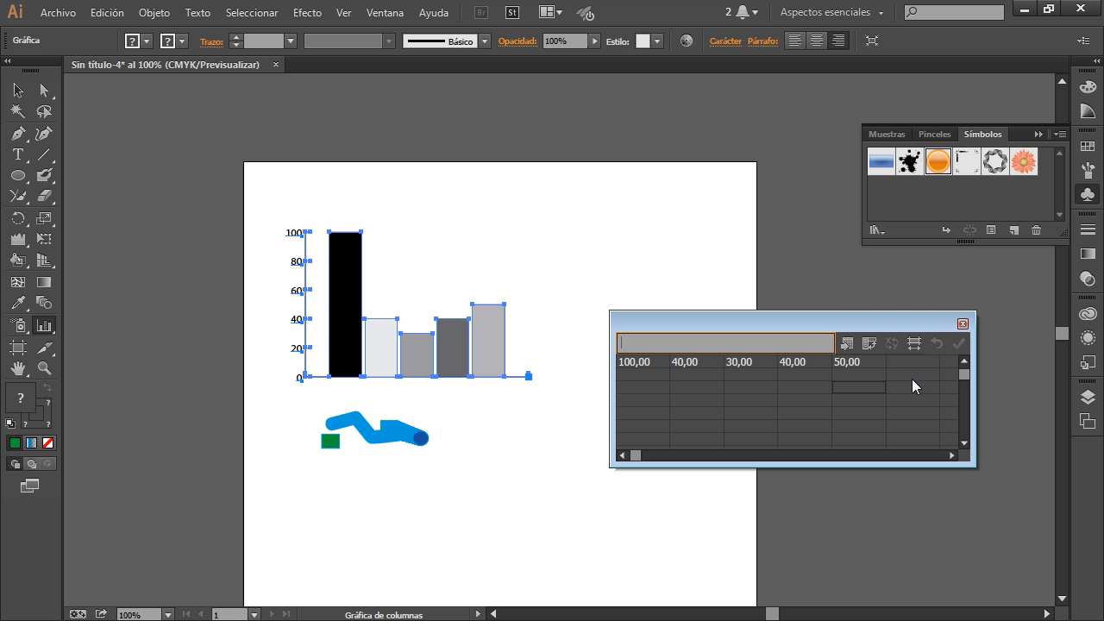
# - Fill the second data row of the column graph with 20, 30, 40, 20 and 10, and apply the data
pyautogui.click(648, 375)
pyautogui.write('20')
pyautogui.press('Tab')
pyautogui.write('30')
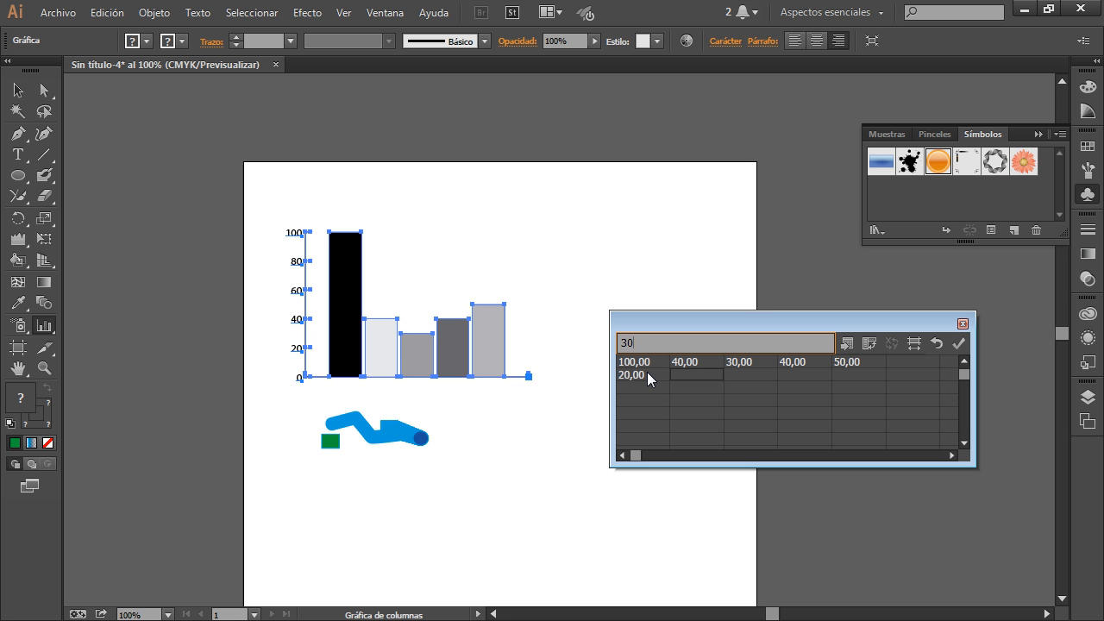
pyautogui.press('Tab')
pyautogui.write('40')
pyautogui.press('Tab')
pyautogui.write('20')
pyautogui.press('Tab')
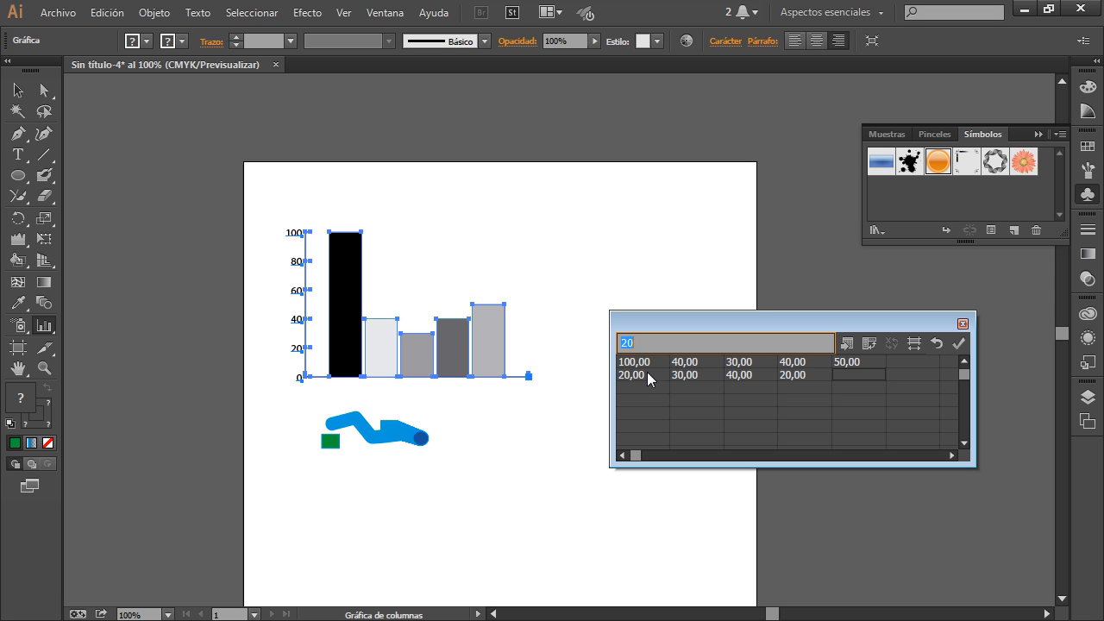
pyautogui.press('Tab')
pyautogui.click(957, 343)
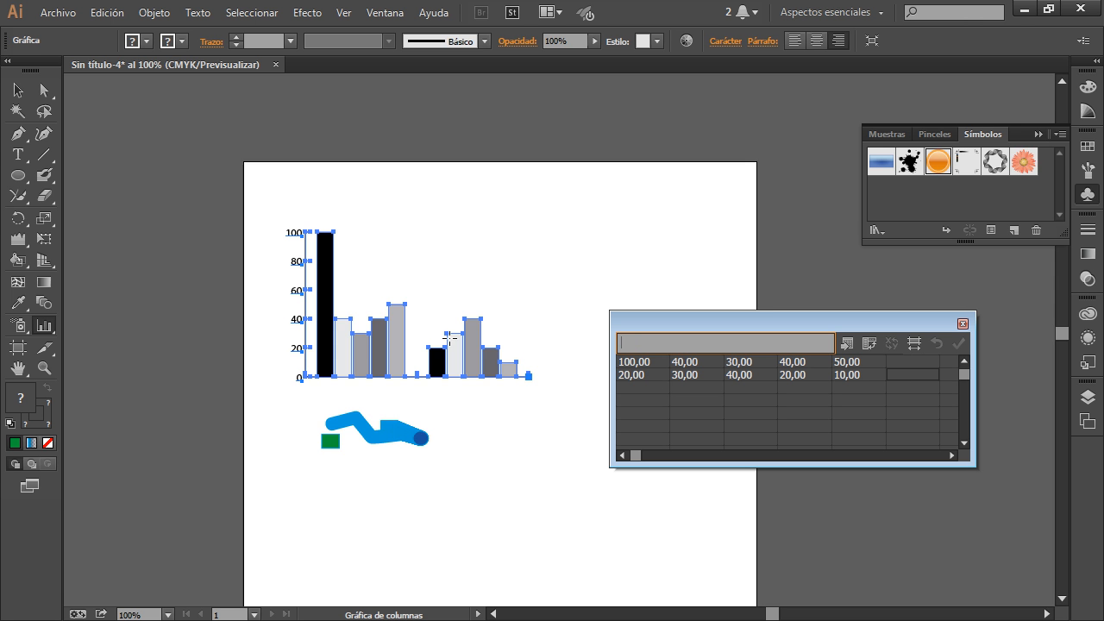
# - Move and enlarge the graph data window, close it, and deselect the column graph
pyautogui.click(734, 337)
pyautogui.moveTo(734, 323); pyautogui.dragTo(762, 157)
pyautogui.click(44, 90)
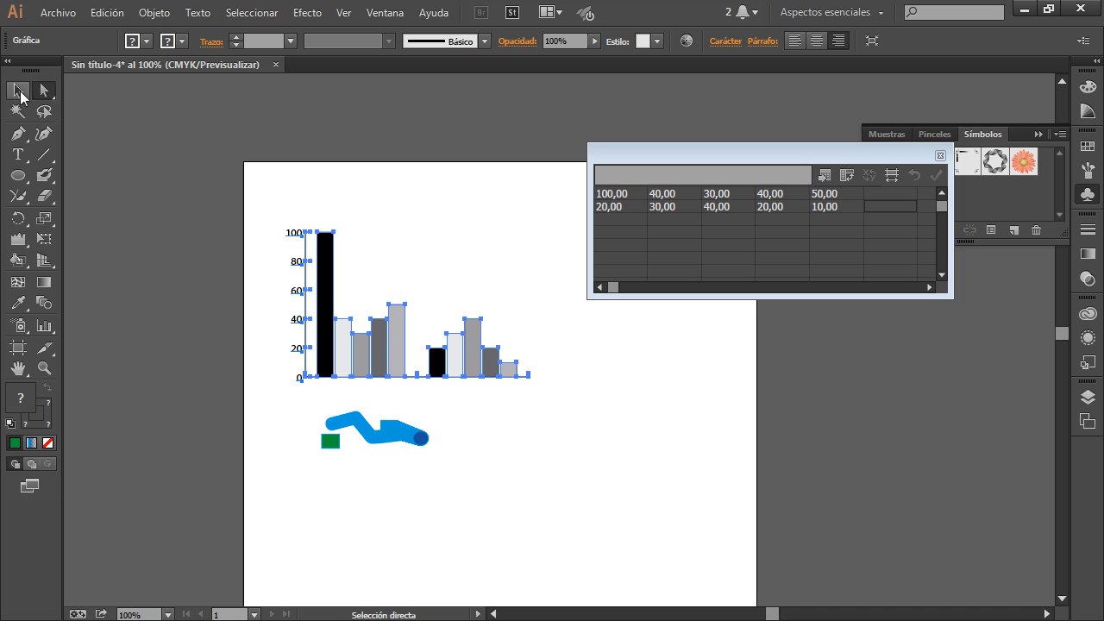
pyautogui.click(18, 91)
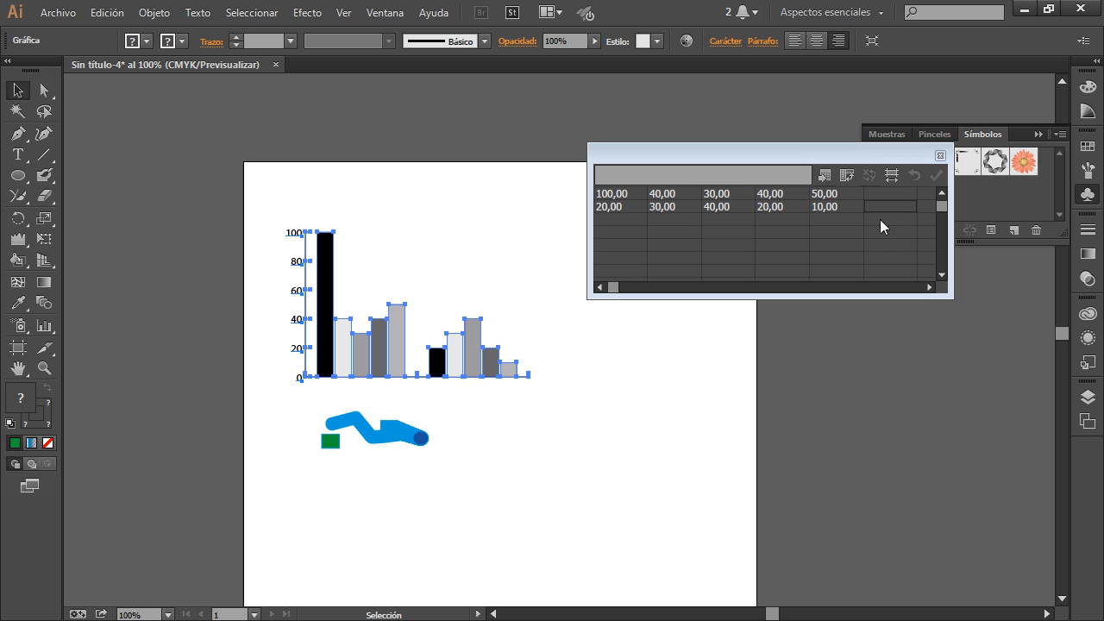
pyautogui.moveTo(951, 297); pyautogui.dragTo(997, 415)
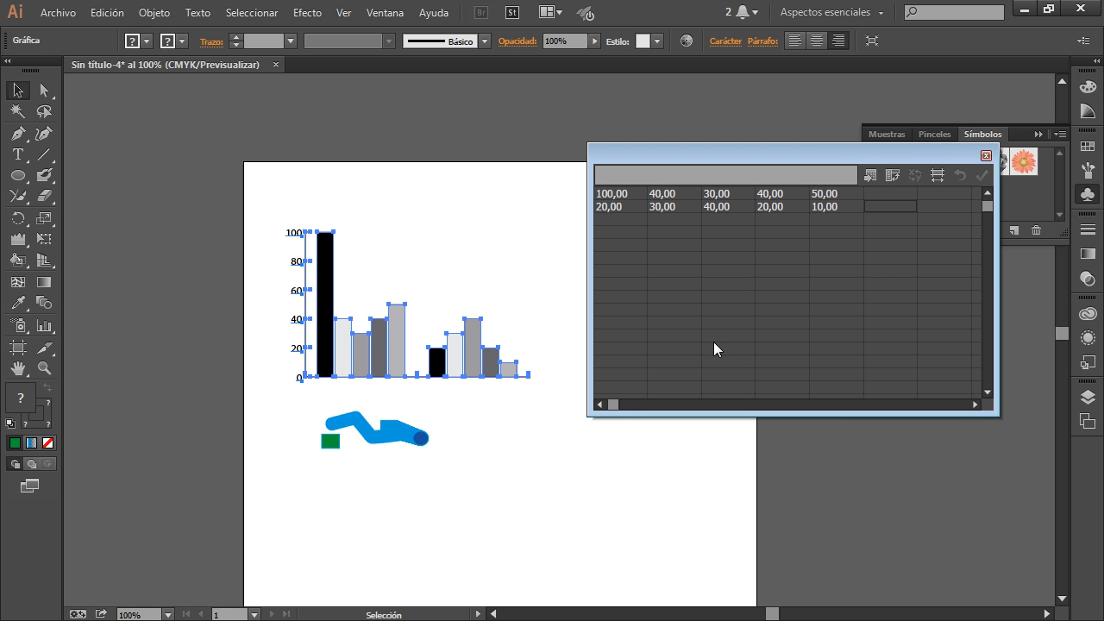
pyautogui.click(986, 156)
pyautogui.click(569, 395)
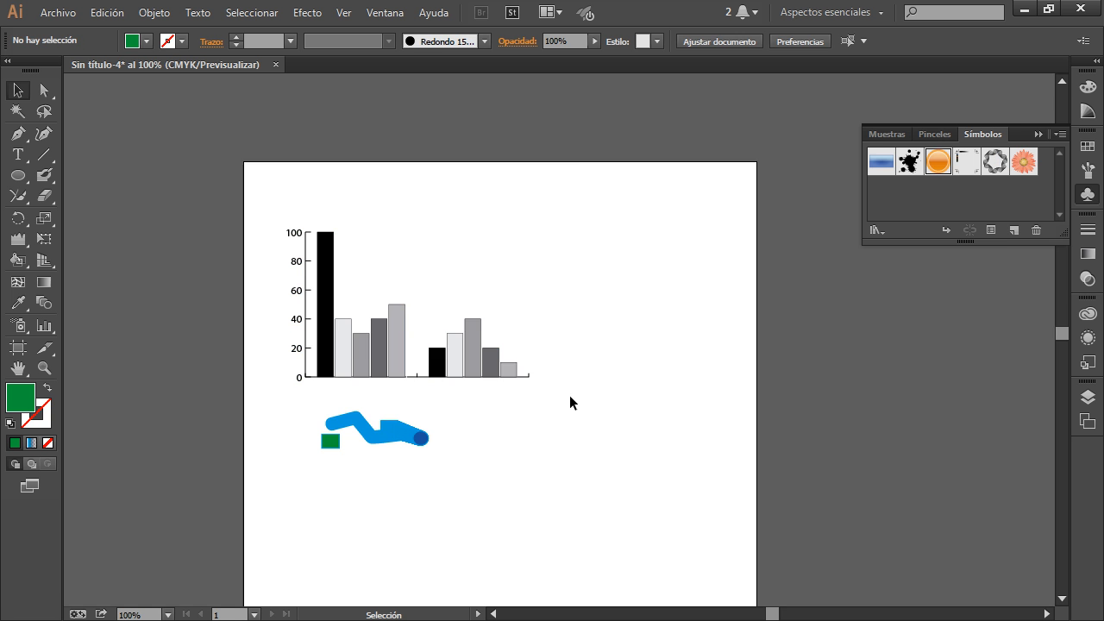
# - Examine the graph type options of the Column Graph tool and cancel without changing them
pyautogui.scroll(-3, 552, 369)
pyautogui.click(44, 326)
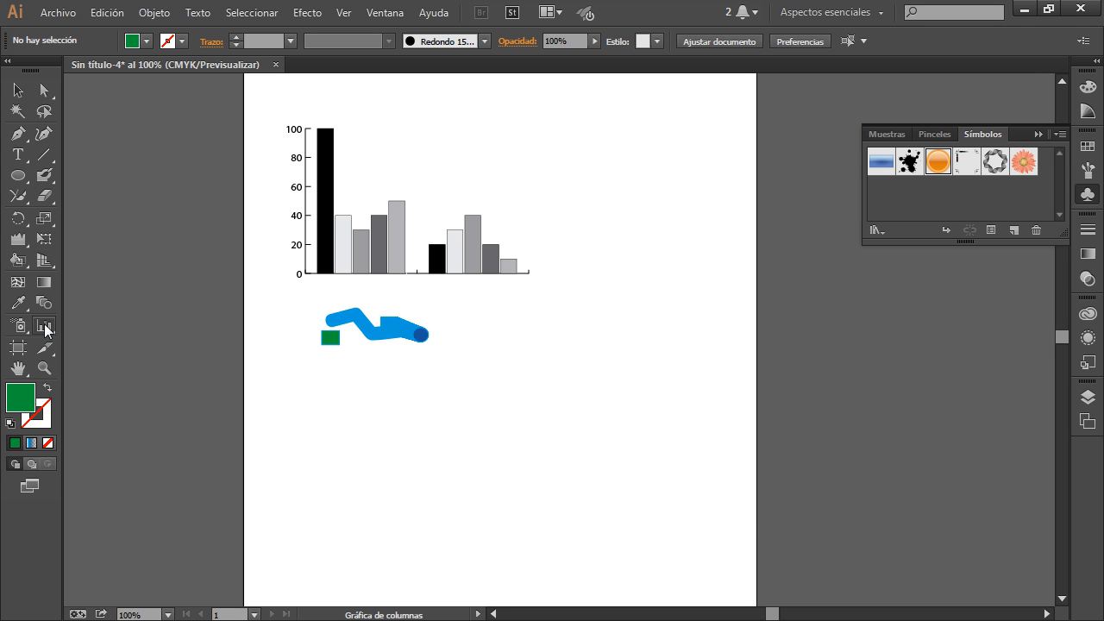
pyautogui.doubleClick(44, 325)
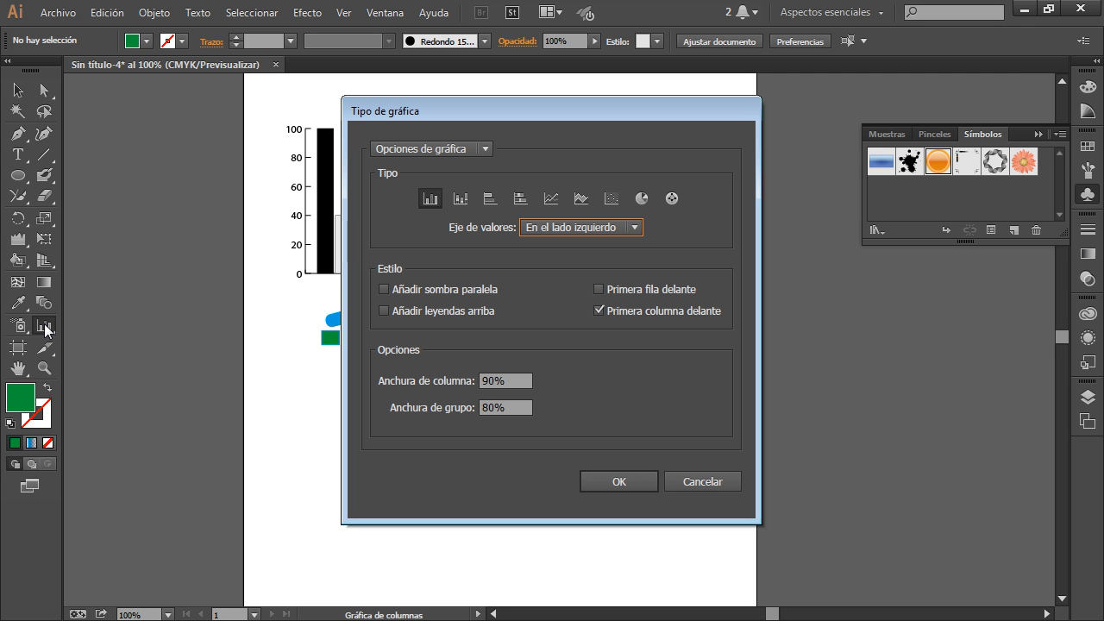
pyautogui.click(720, 490)
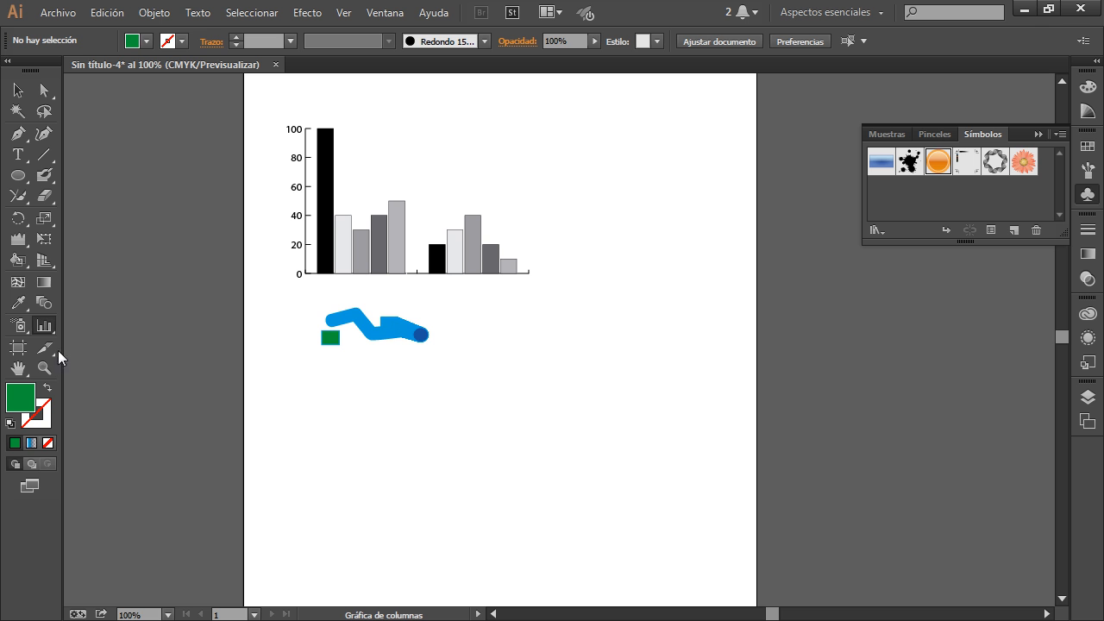
# - Draw a line graph below the blue shapes and apply 44, 33, 22, 55 and 66 as its first data row
pyautogui.moveTo(50, 333); pyautogui.dragTo(152, 407)
pyautogui.moveTo(383, 418); pyautogui.dragTo(670, 581)
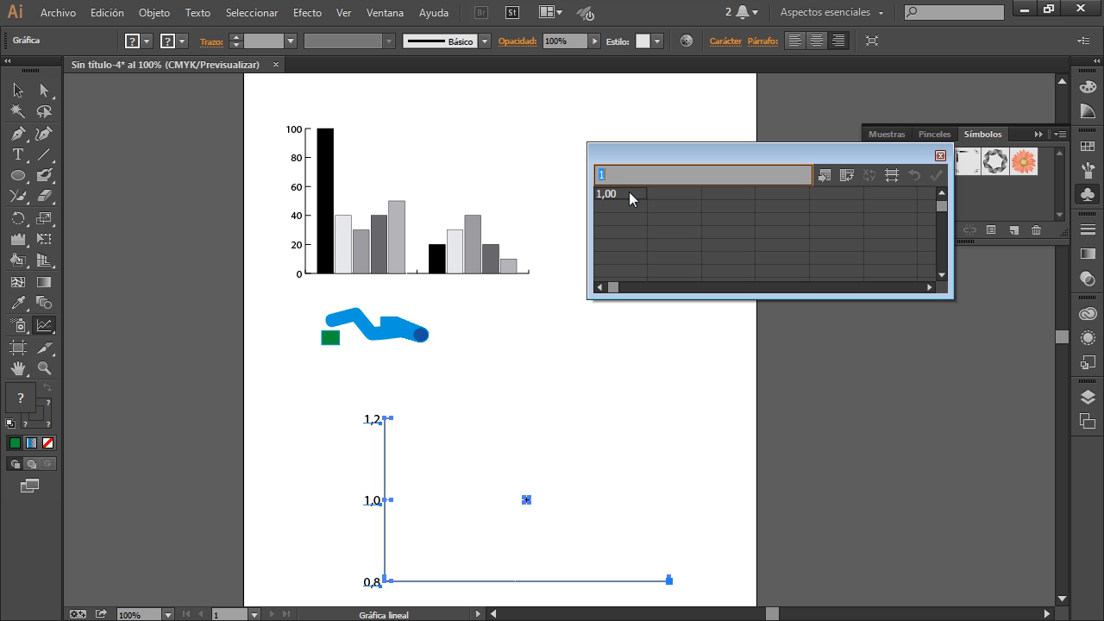
pyautogui.write('44')
pyautogui.press('Tab')
pyautogui.write('33')
pyautogui.press('Tab')
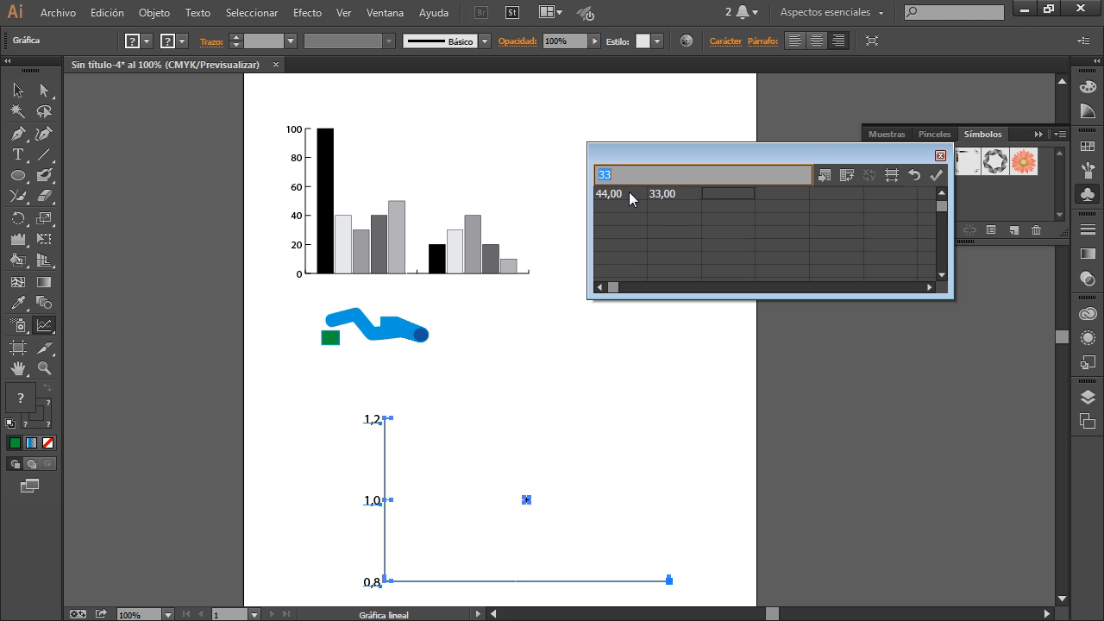
pyautogui.write('22')
pyautogui.press('Tab')
pyautogui.write('55')
pyautogui.press('Tab')
pyautogui.write('66')
pyautogui.press('Tab')
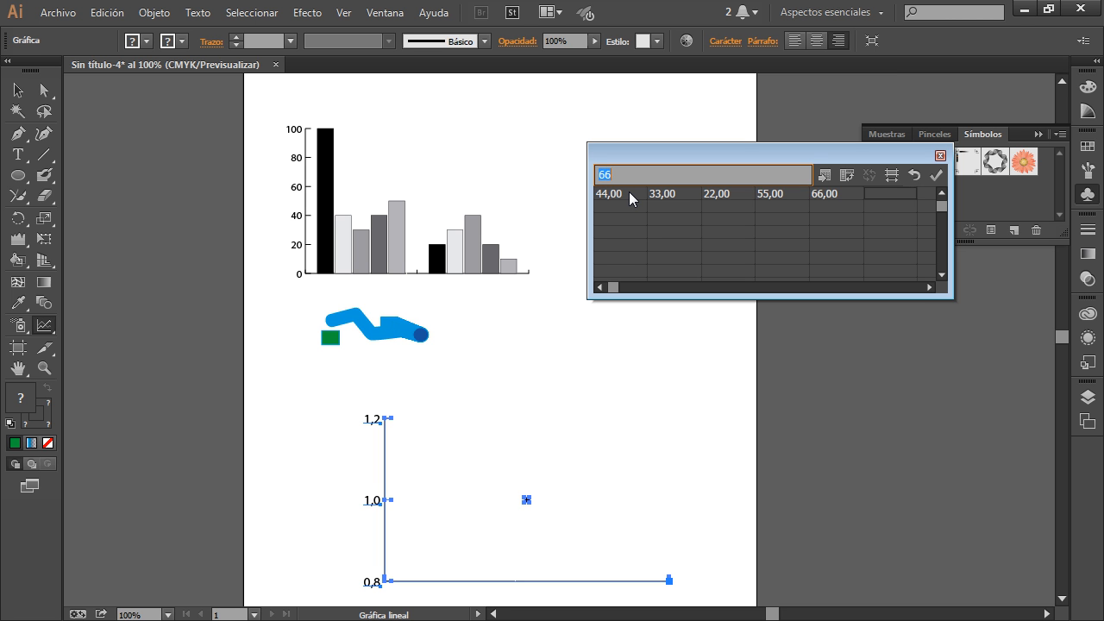
pyautogui.click(935, 175)
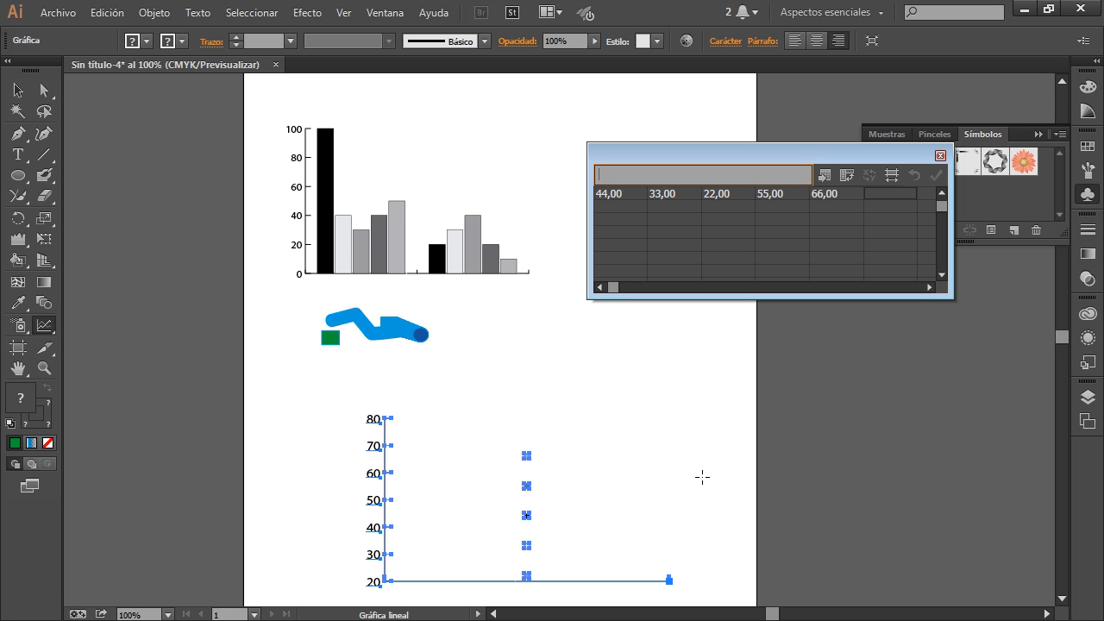
# - Clear every value after 44 from the first data row of the line graph
pyautogui.scroll(-2, 543, 444)
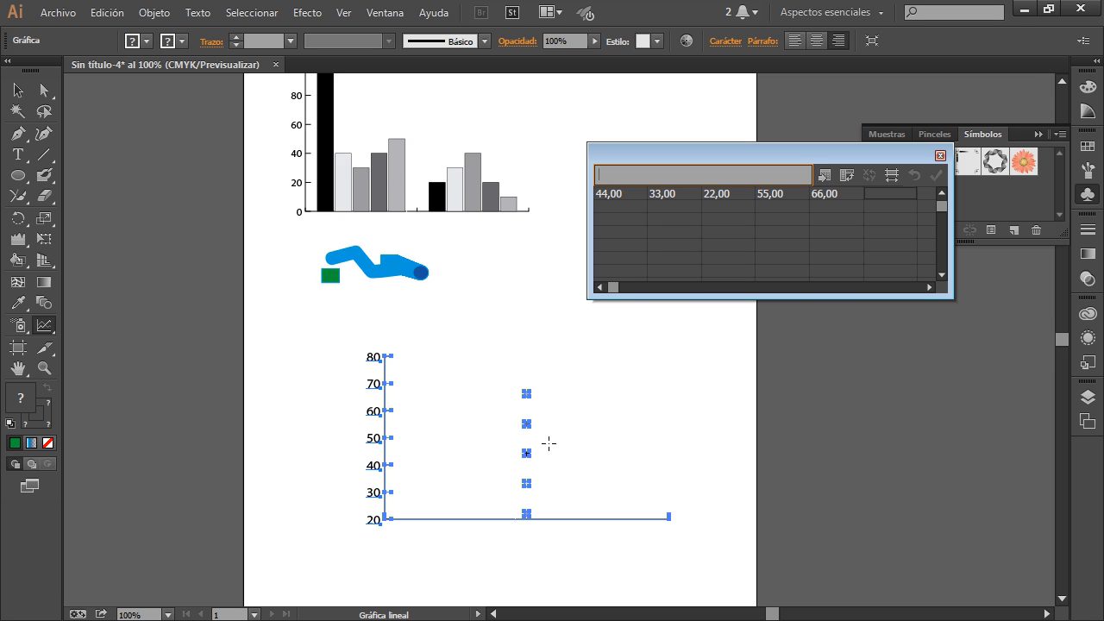
pyautogui.moveTo(842, 197); pyautogui.dragTo(677, 189)
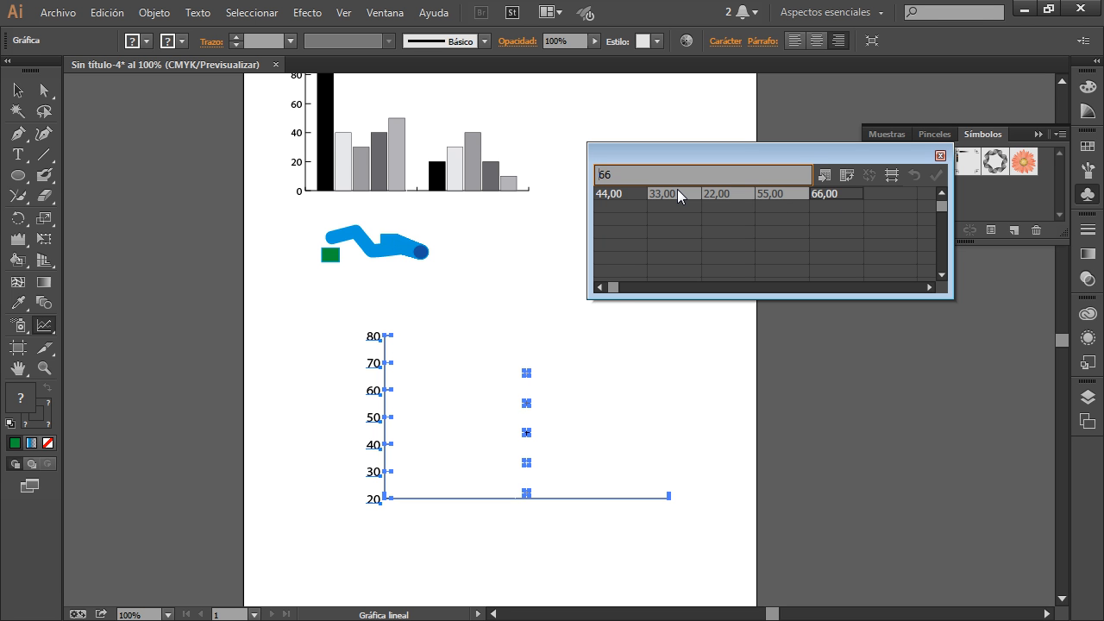
pyautogui.press('Delete')
pyautogui.press('Right')
pyautogui.press('Left')
pyautogui.press('Left')
pyautogui.press('Left')
pyautogui.press('Left')
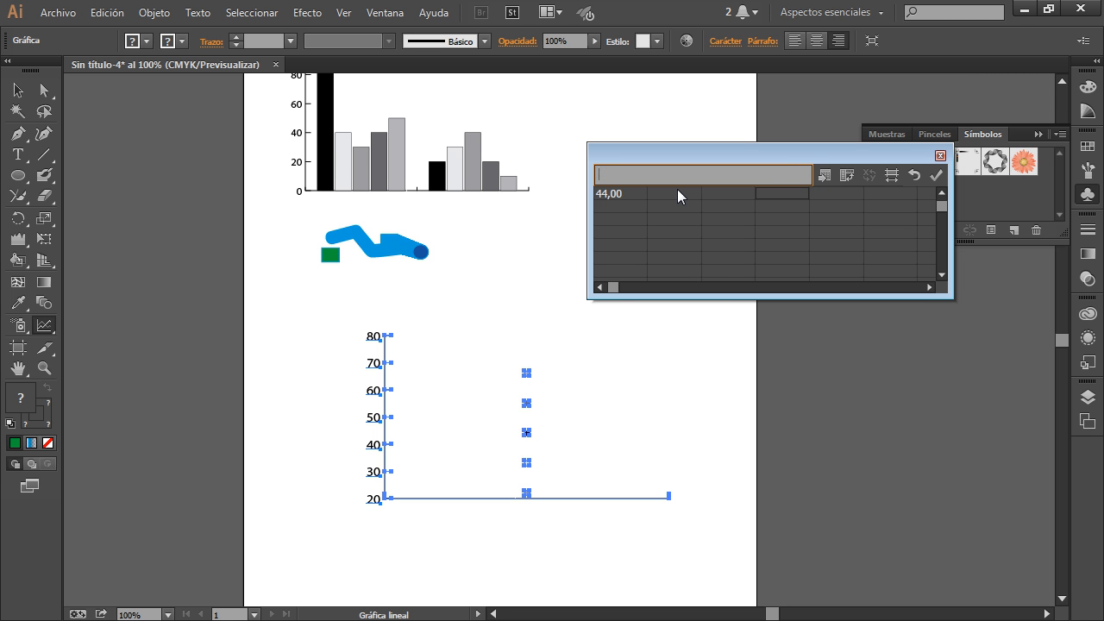
# - Continue the first data column below 44 with 22, 33, 44, 5, 6 and 6, and apply the data
pyautogui.press('Down')
pyautogui.write('22 ')
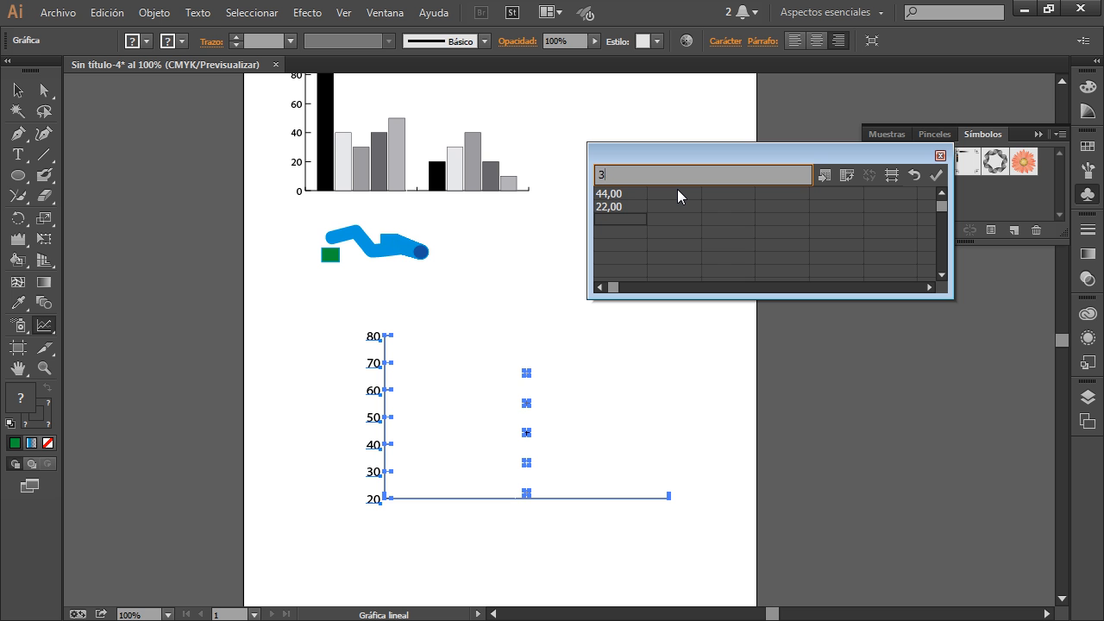
pyautogui.write('33 44 5 6')
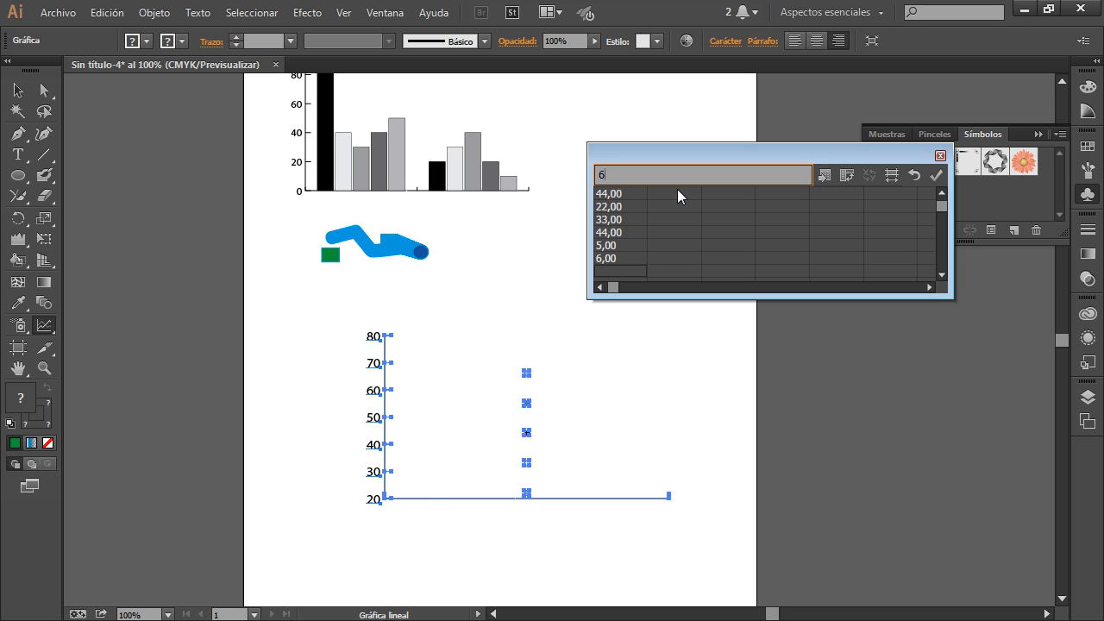
pyautogui.press('Return')
pyautogui.click(937, 175)
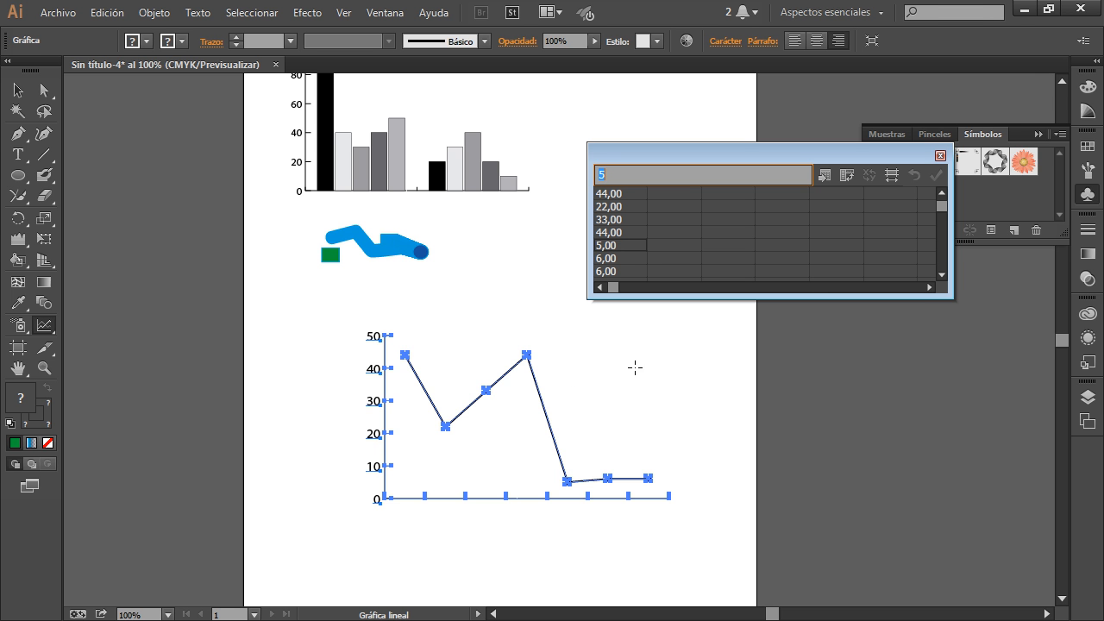
# - Try to extend the line graph's first data row with 1, 2, 3 and 4
pyautogui.click(680, 196)
pyautogui.write('1')
pyautogui.press('Tab')
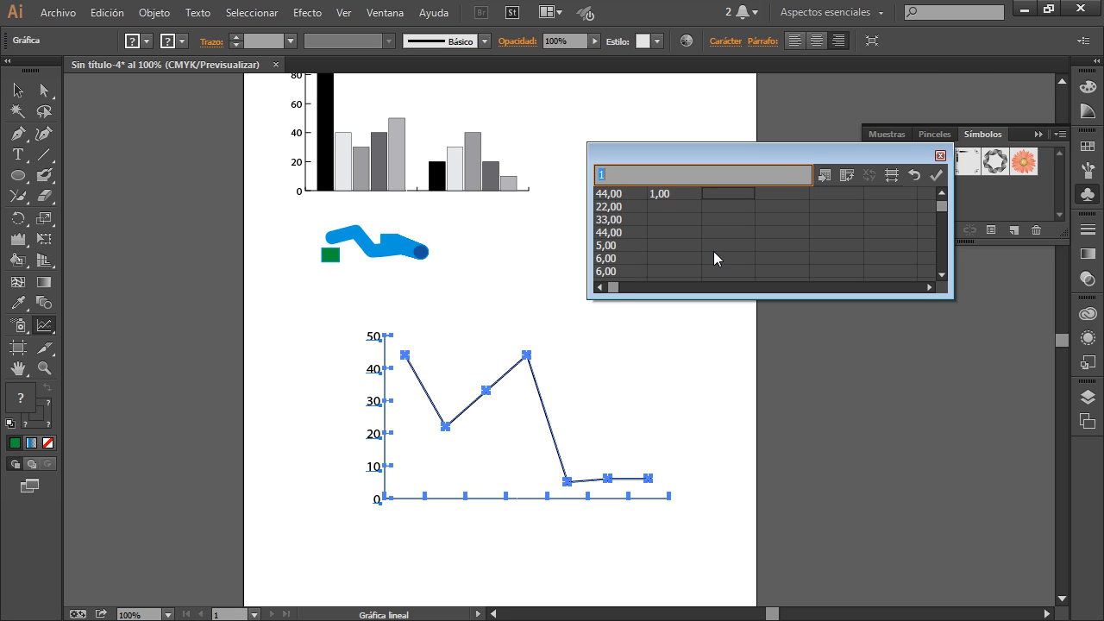
pyautogui.write('2')
pyautogui.press('Tab')
pyautogui.write('3')
pyautogui.press('Tab')
pyautogui.write('4')
pyautogui.press('Tab')
pyautogui.press('Left')
pyautogui.press('Left')
pyautogui.press('Left')
pyautogui.press('Left')
pyautogui.press('Left')
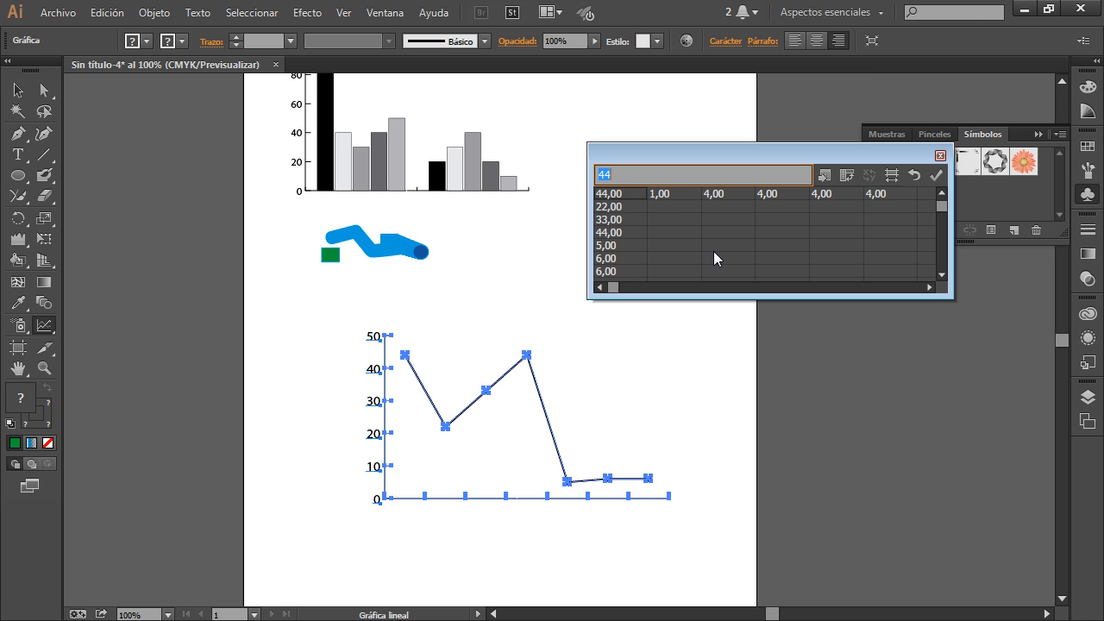
# - Try to fill the second data column of the line graph with 1 through 7
pyautogui.press('Right')
pyautogui.write('1')
pyautogui.press('Return')
pyautogui.write('2')
pyautogui.press('Return')
pyautogui.write('3 4 5')
pyautogui.press('Return')
pyautogui.write('6')
pyautogui.press('Return')
pyautogui.write('7')
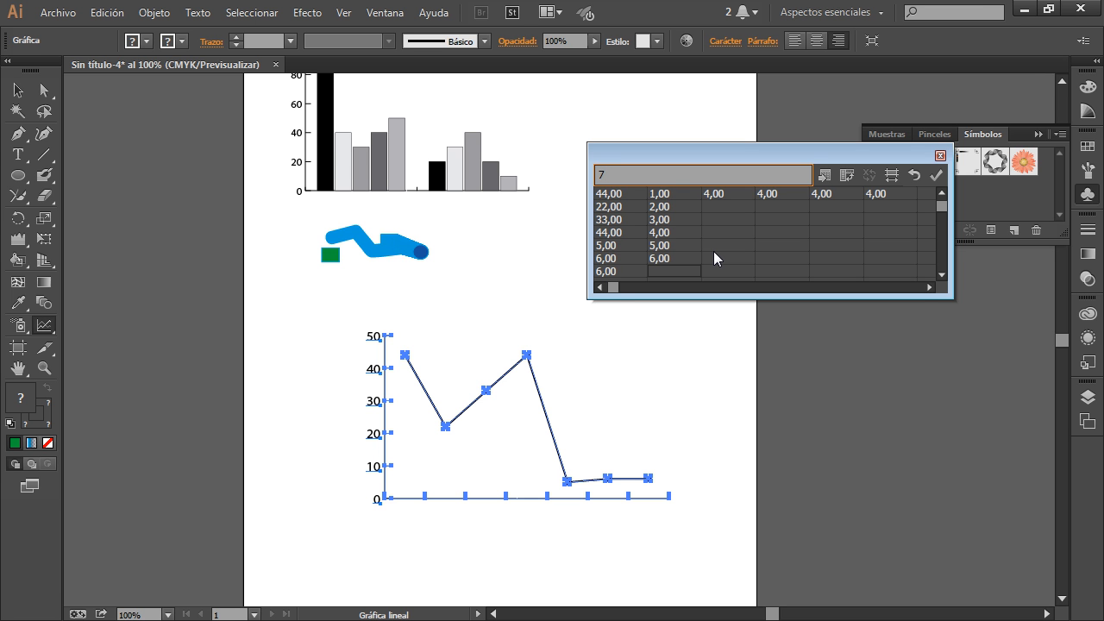
pyautogui.press('Return')
pyautogui.press('Right')
pyautogui.press('Up')
pyautogui.press('Up')
pyautogui.press('Up')
pyautogui.press('Up')
pyautogui.press('Up')
pyautogui.press('Up')
pyautogui.write('5')
pyautogui.press('Up')
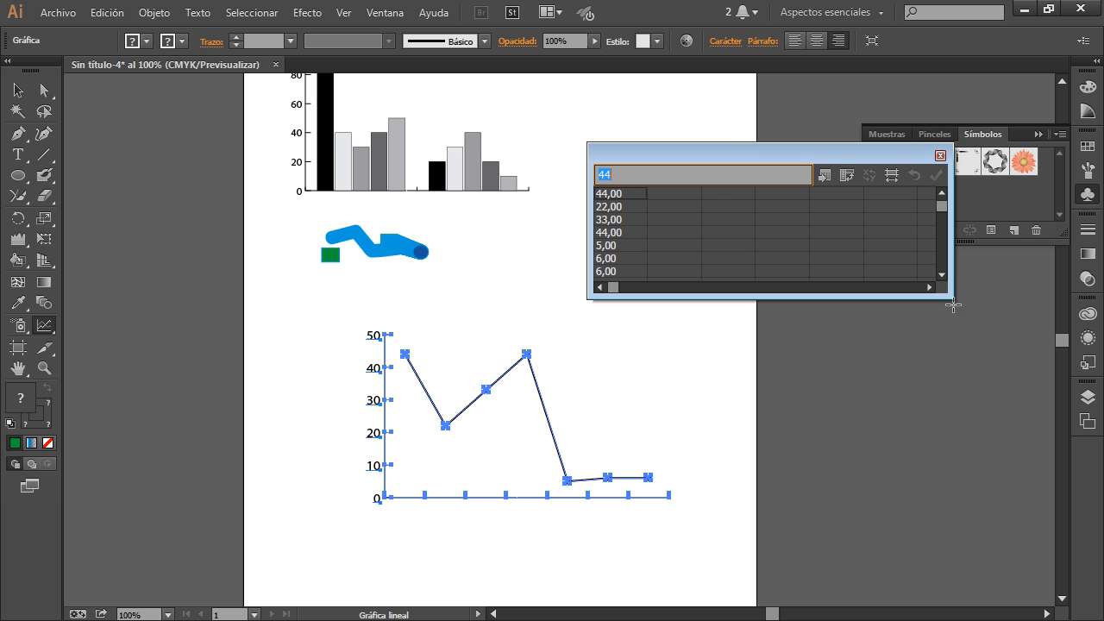
# - Enlarge the graph data window and fill the second column with 1, 2, 3, 4, 5, 6 and 6
pyautogui.moveTo(952, 301); pyautogui.dragTo(1014, 540)
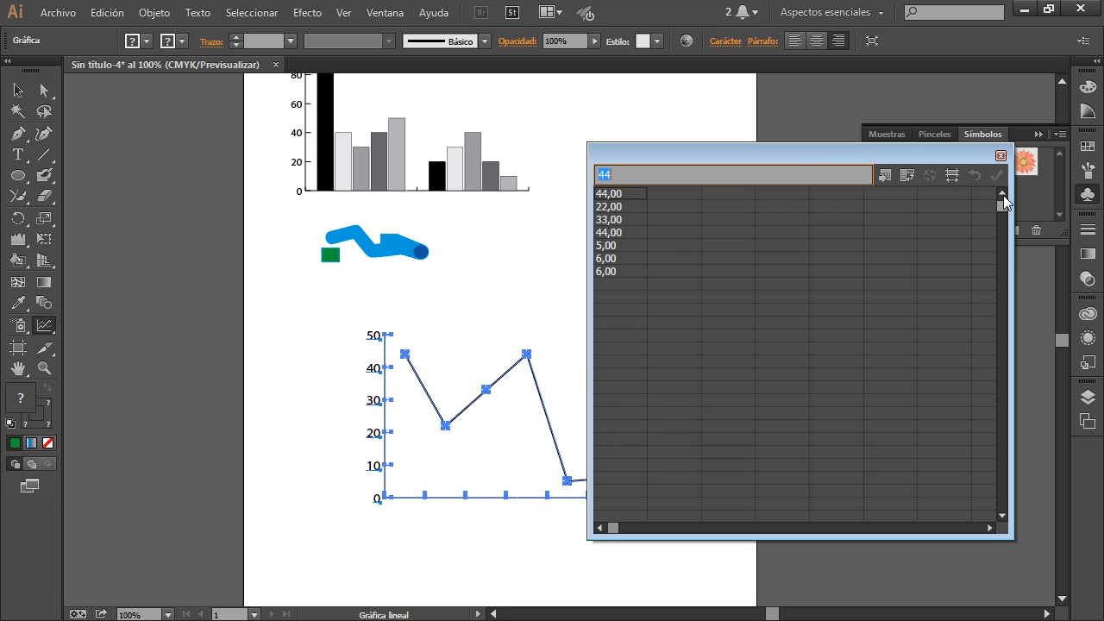
pyautogui.click(757, 207)
pyautogui.click(666, 193)
pyautogui.write('1 ')
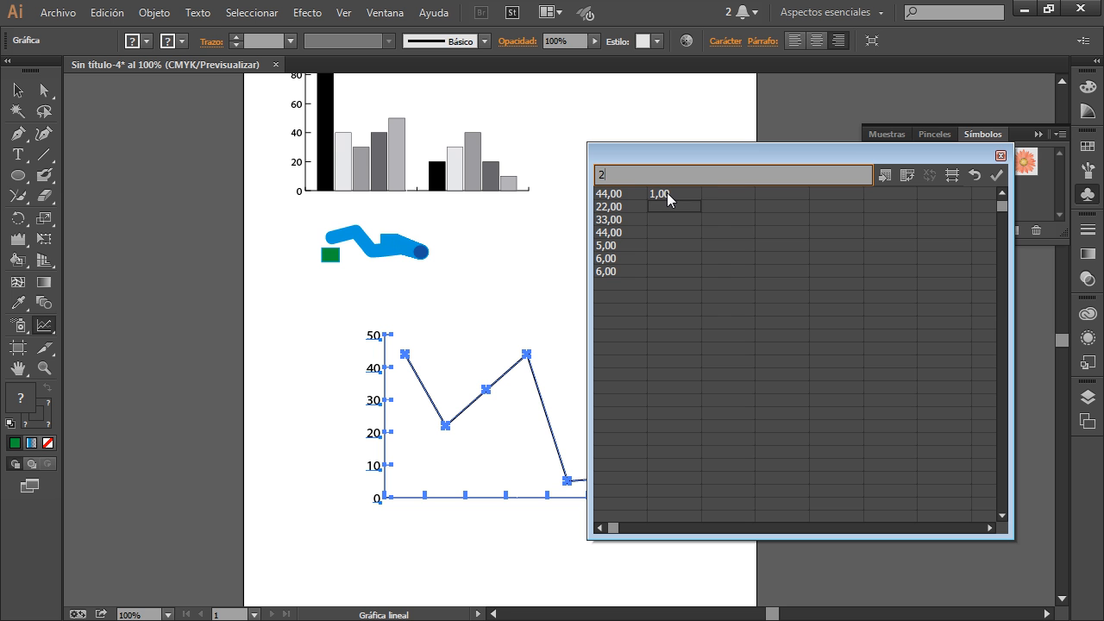
pyautogui.write('2 3 4 5 6')
pyautogui.press('Right')
pyautogui.press('Up')
pyautogui.press('Up')
pyautogui.press('Up')
pyautogui.press('Up')
pyautogui.press('Up')
pyautogui.press('Up')
pyautogui.press('Right')
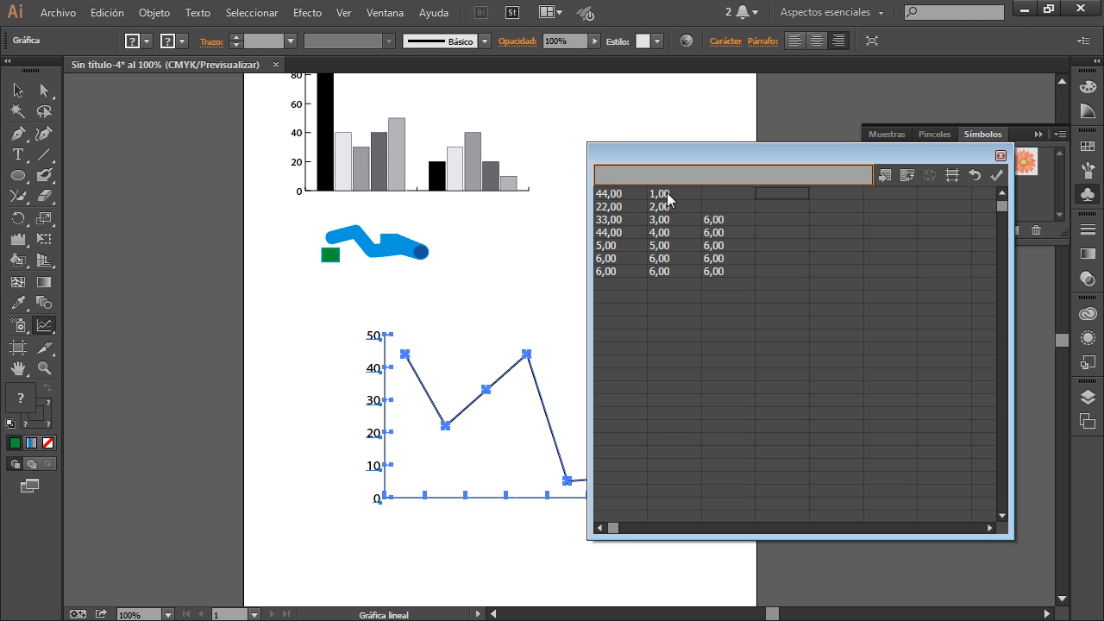
# - Enter 423 in the first row of the third column and 3 in the next five rows, and apply the data
pyautogui.press('Left')
pyautogui.write('423')
pyautogui.press('Return')
pyautogui.write('3')
pyautogui.press('Return')
pyautogui.write('3')
pyautogui.press('Return')
pyautogui.write('3')
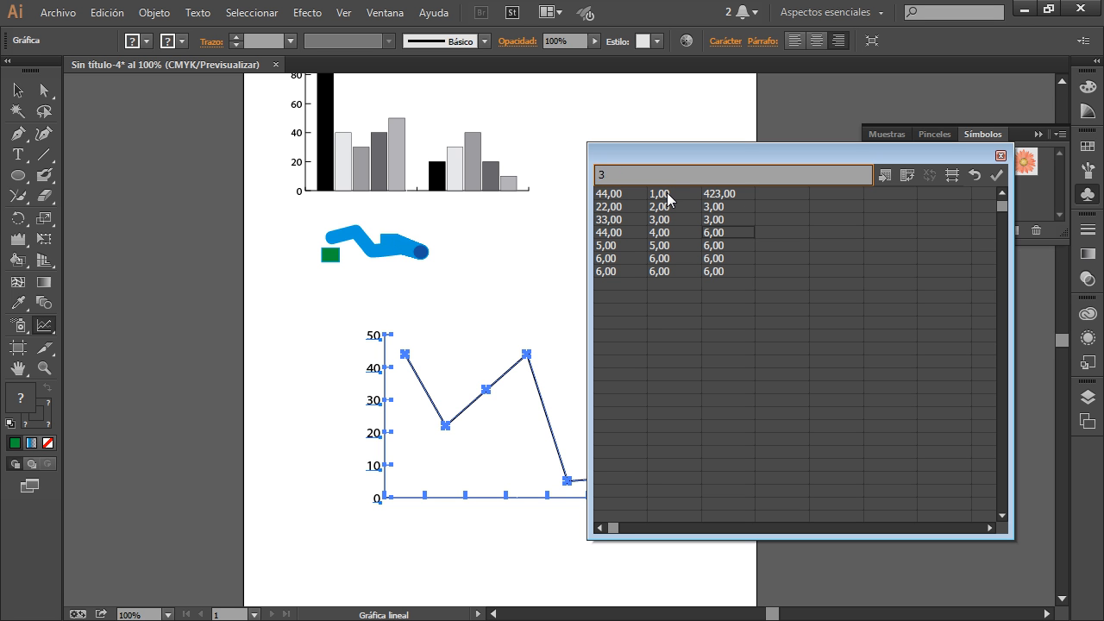
pyautogui.press('Return')
pyautogui.write('3')
pyautogui.press('Return')
pyautogui.write('3')
pyautogui.press('Return')
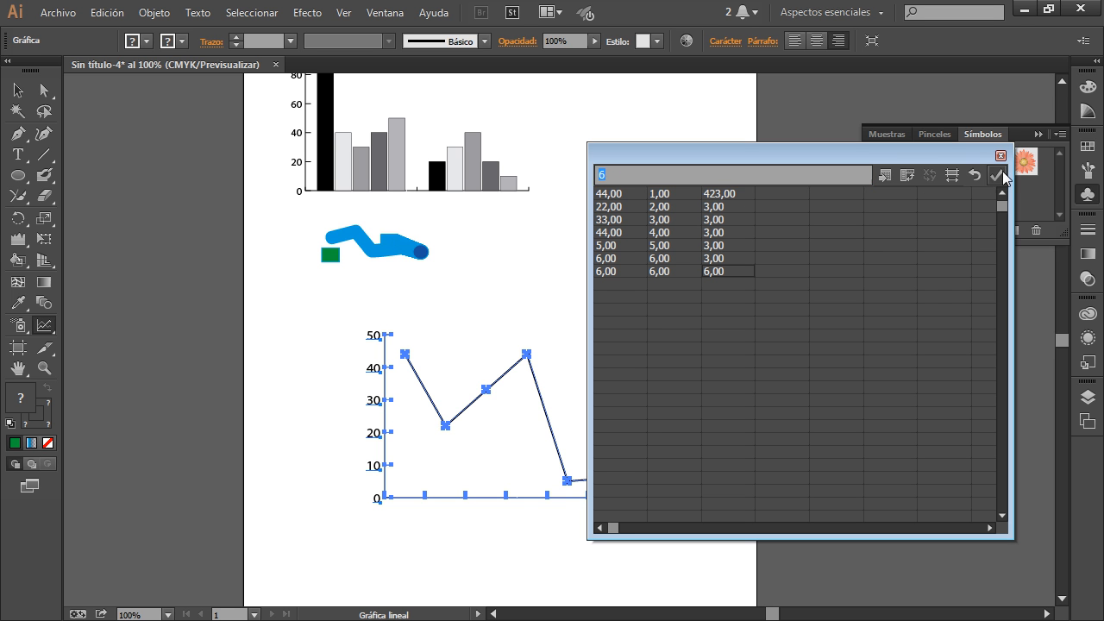
pyautogui.click(1000, 175)
# - Close the graph data window and deselect the line graph
pyautogui.click(1000, 155)
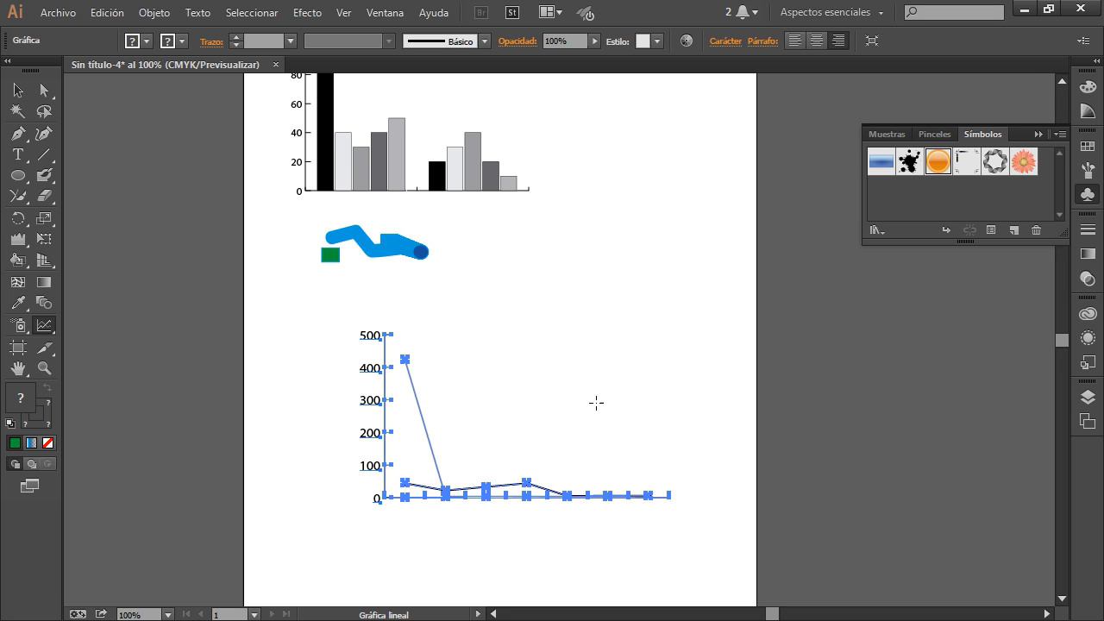
pyautogui.scroll(2, 586, 367)
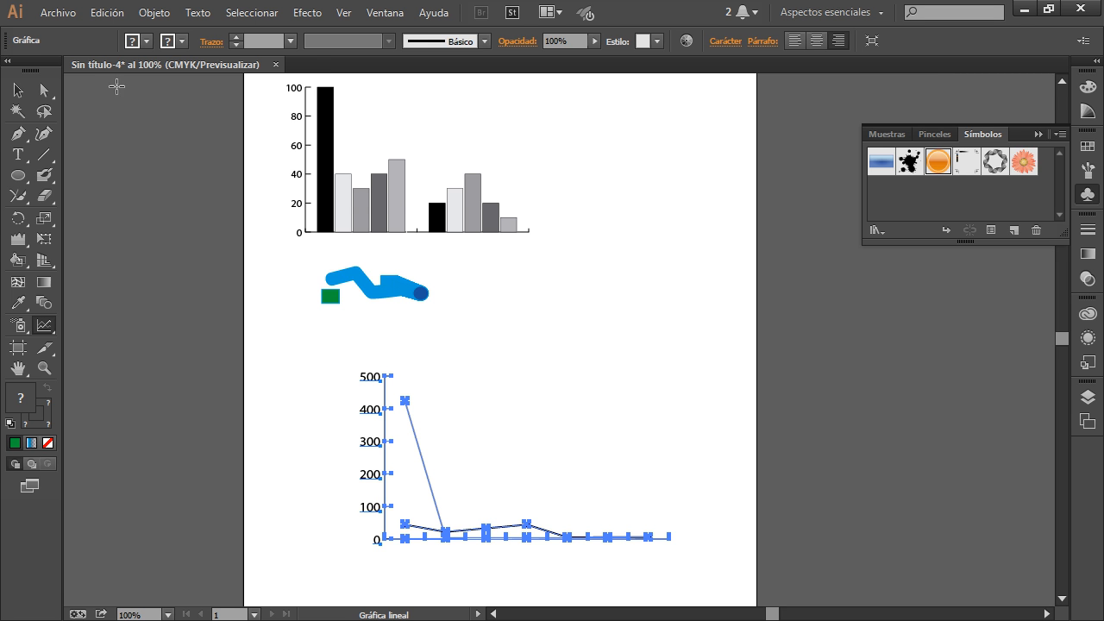
pyautogui.click(17, 89)
pyautogui.click(290, 369)
pyautogui.scroll(-1, 755, 440)
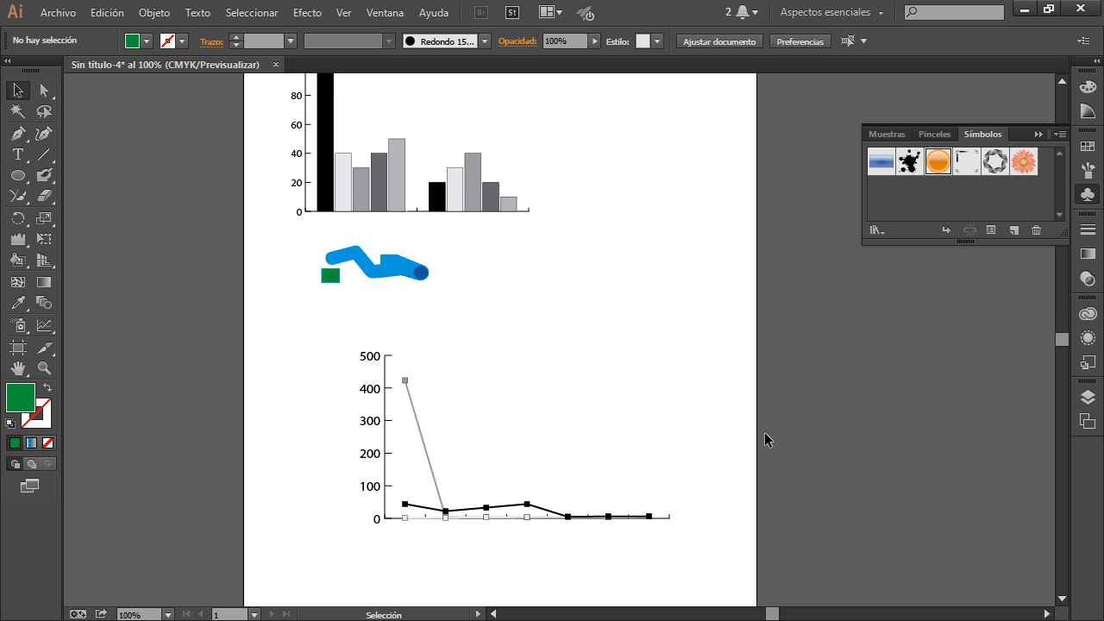
# - Draw a pie graph above the right part of the line graph and enter 45 in its first two first-row cells
pyautogui.moveTo(47, 326); pyautogui.dragTo(142, 470)
pyautogui.moveTo(507, 288); pyautogui.dragTo(678, 452)
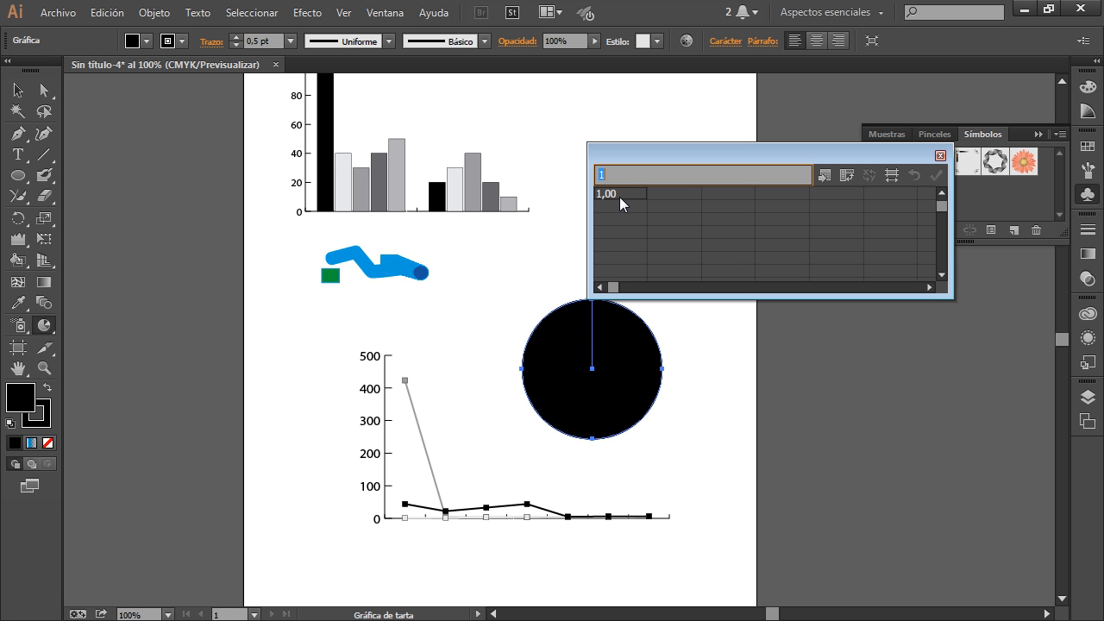
pyautogui.write('45')
pyautogui.press('Tab')
pyautogui.write('45')
pyautogui.press('Return')
# - Continue the pie graph's first data column with 34, 4, 6, 6, 4 and 2, and apply the data
pyautogui.write('34')
pyautogui.press('Return')
pyautogui.write('4')
pyautogui.press('Return')
pyautogui.write('6')
pyautogui.press('Return')
pyautogui.write('6')
pyautogui.press('Return')
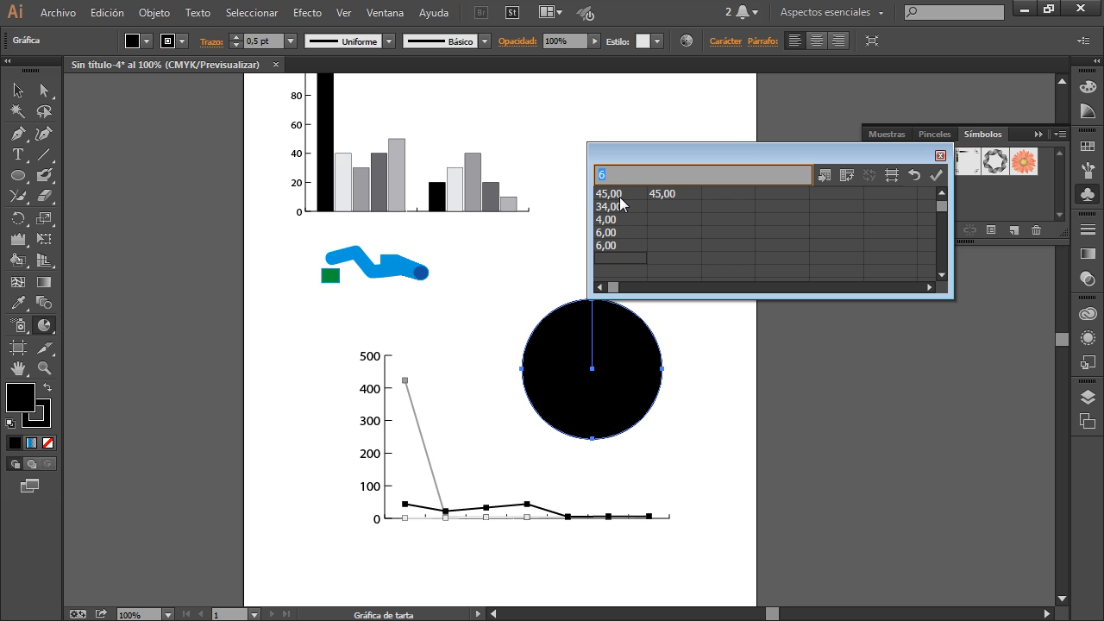
pyautogui.write('4')
pyautogui.press('Return')
pyautogui.write('2')
pyautogui.press('Return')
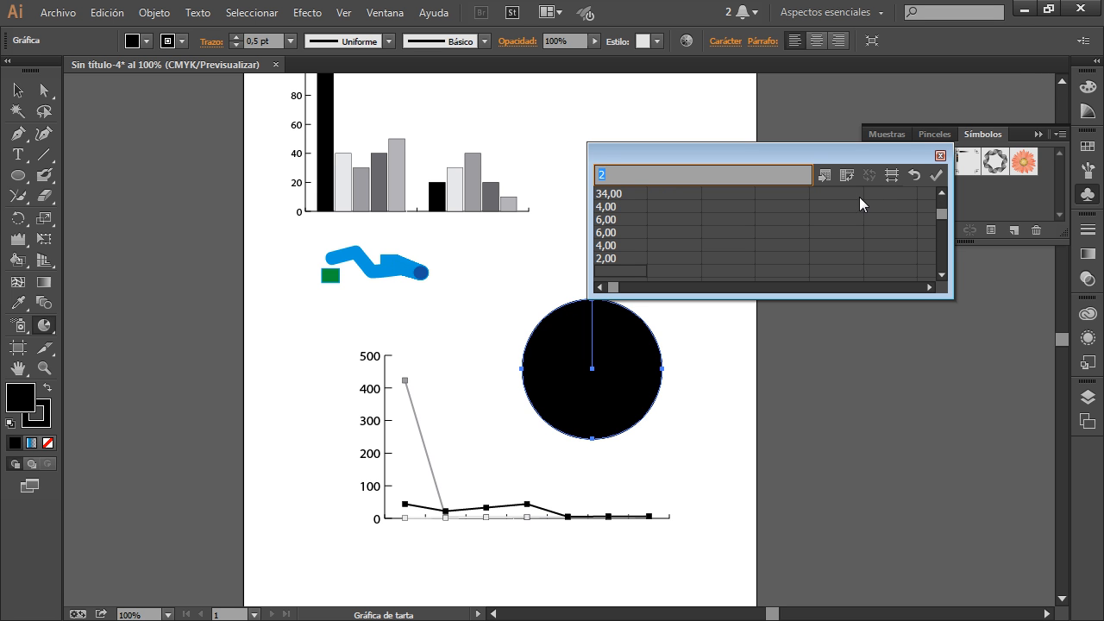
pyautogui.click(935, 176)
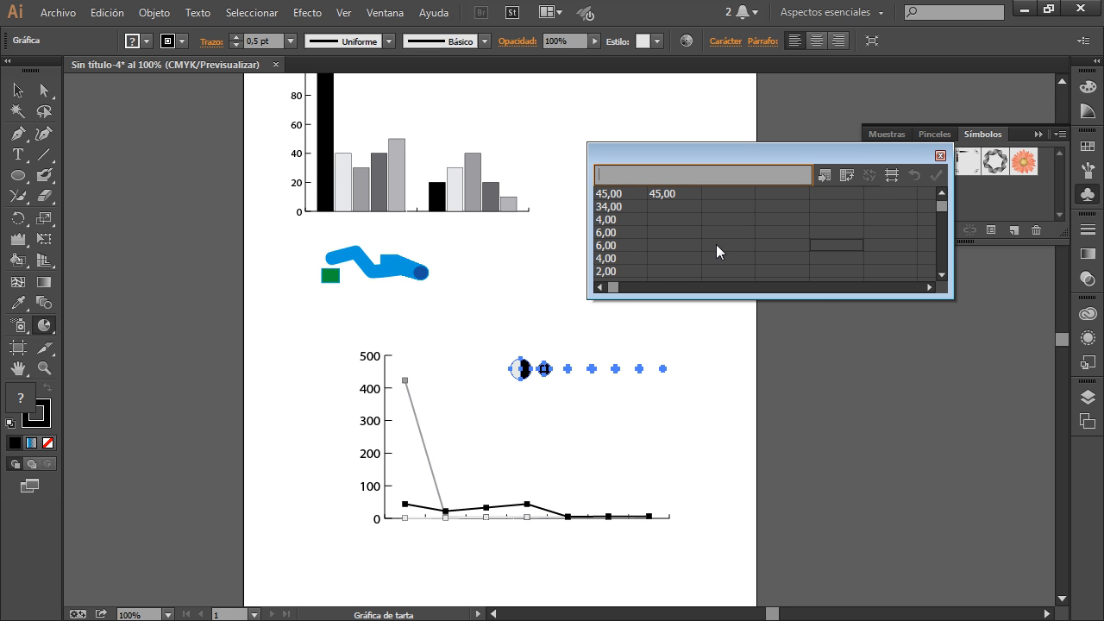
# - Enlarge the graph data window and clear the first column below the first row
pyautogui.moveTo(951, 298); pyautogui.dragTo(982, 450)
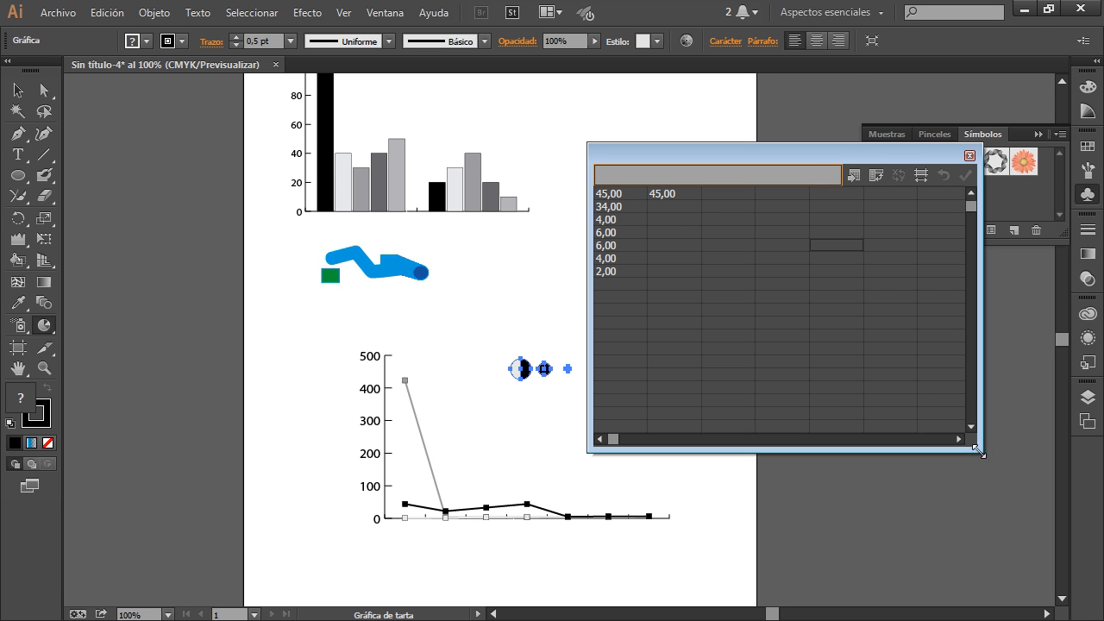
pyautogui.moveTo(613, 217); pyautogui.dragTo(629, 286)
pyautogui.press('Delete')
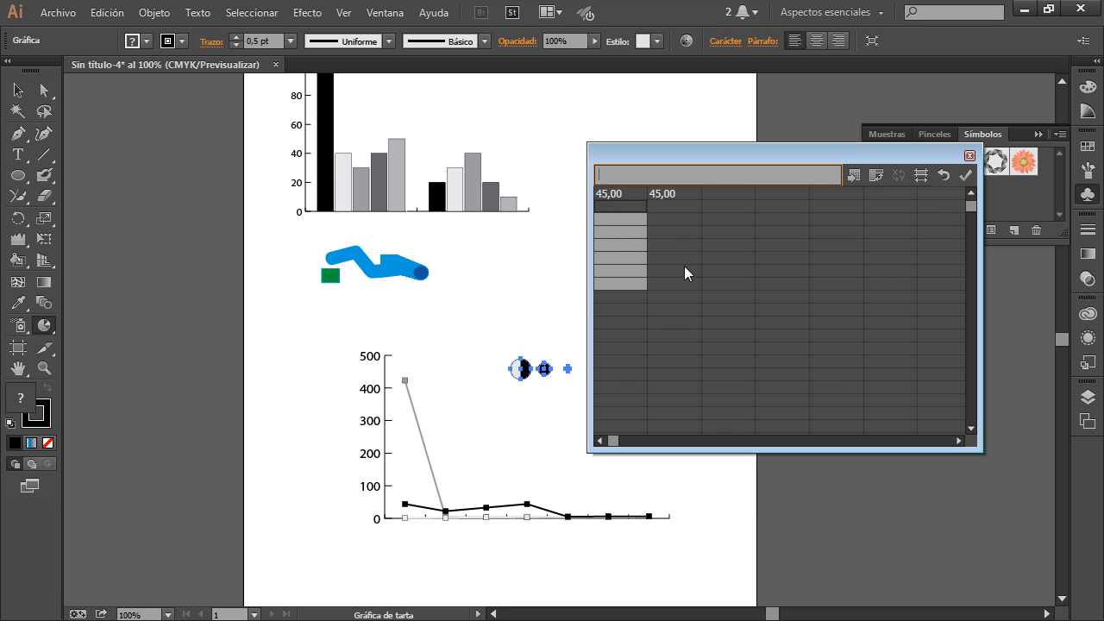
# - Extend the pie graph's first data row with 3, 43, 4, 2 and 3, and apply the data
pyautogui.click(681, 190)
pyautogui.click(706, 192)
pyautogui.write('3')
pyautogui.press('Tab')
pyautogui.write('43')
pyautogui.press('Tab')
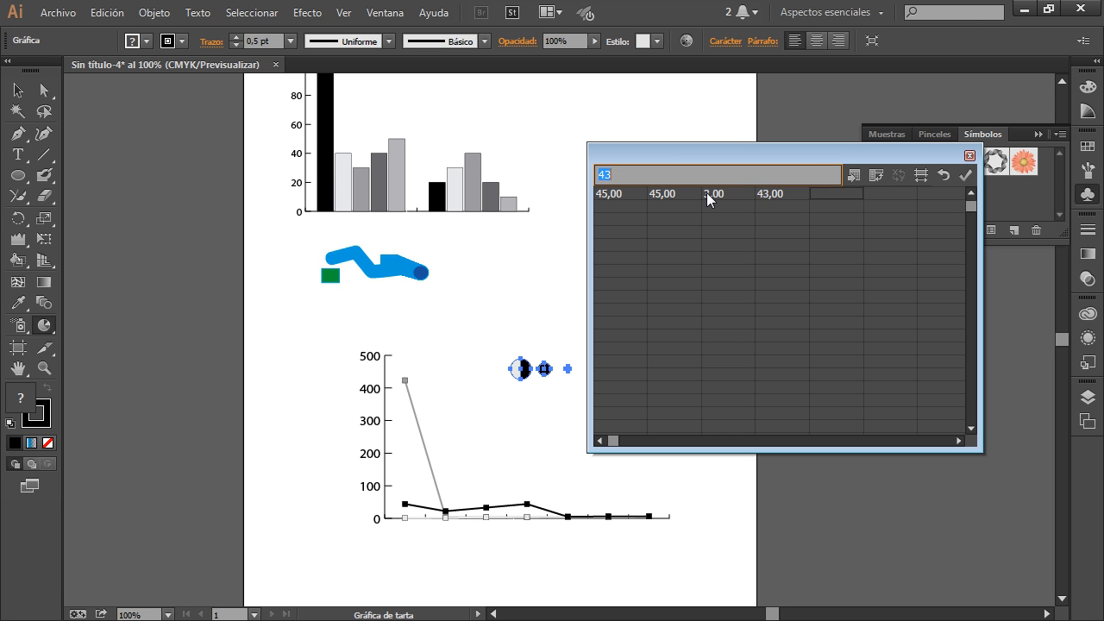
pyautogui.write('4')
pyautogui.press('Tab')
pyautogui.write('2')
pyautogui.press('Tab')
pyautogui.write('3')
pyautogui.press('Return')
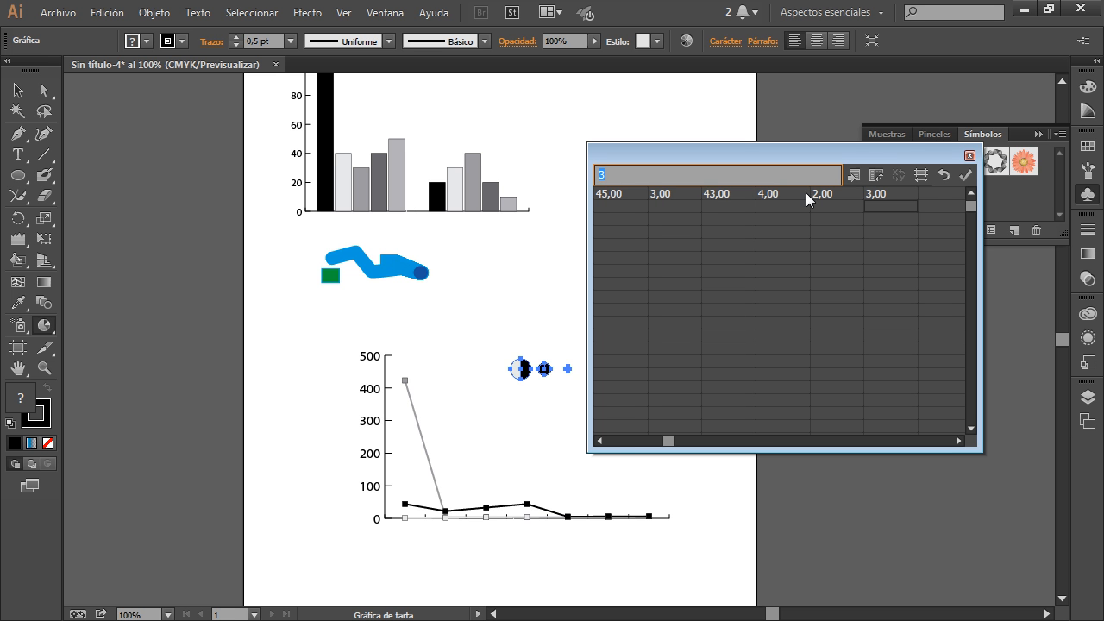
pyautogui.click(963, 175)
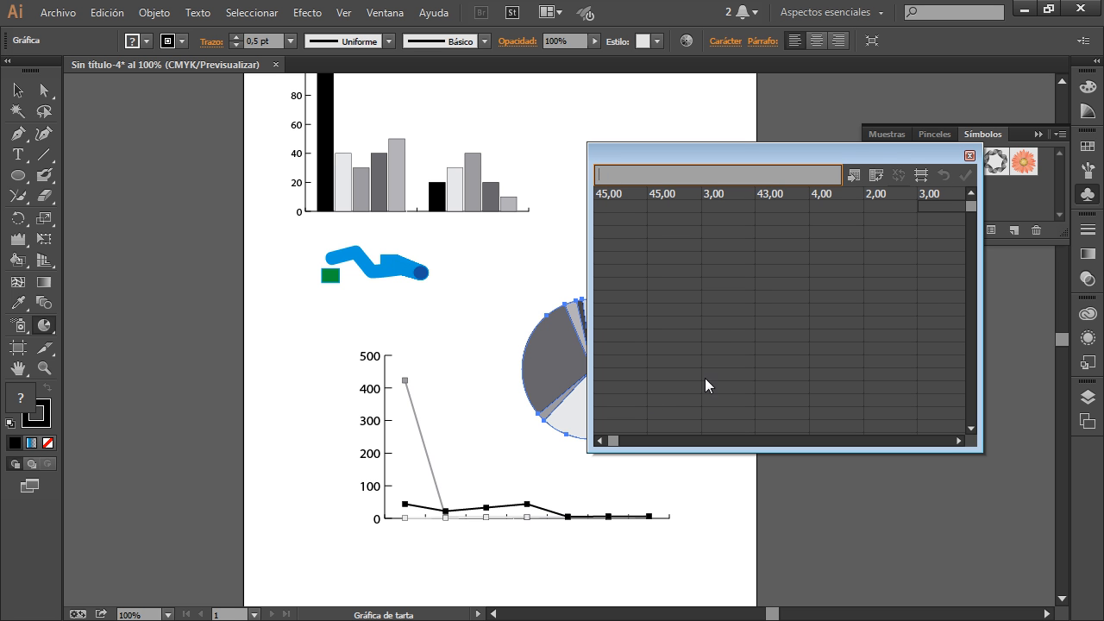
# - Close the graph data window, deselect the pie graph and return to the Selection tool
pyautogui.click(969, 156)
pyautogui.click(793, 362)
pyautogui.click(591, 348)
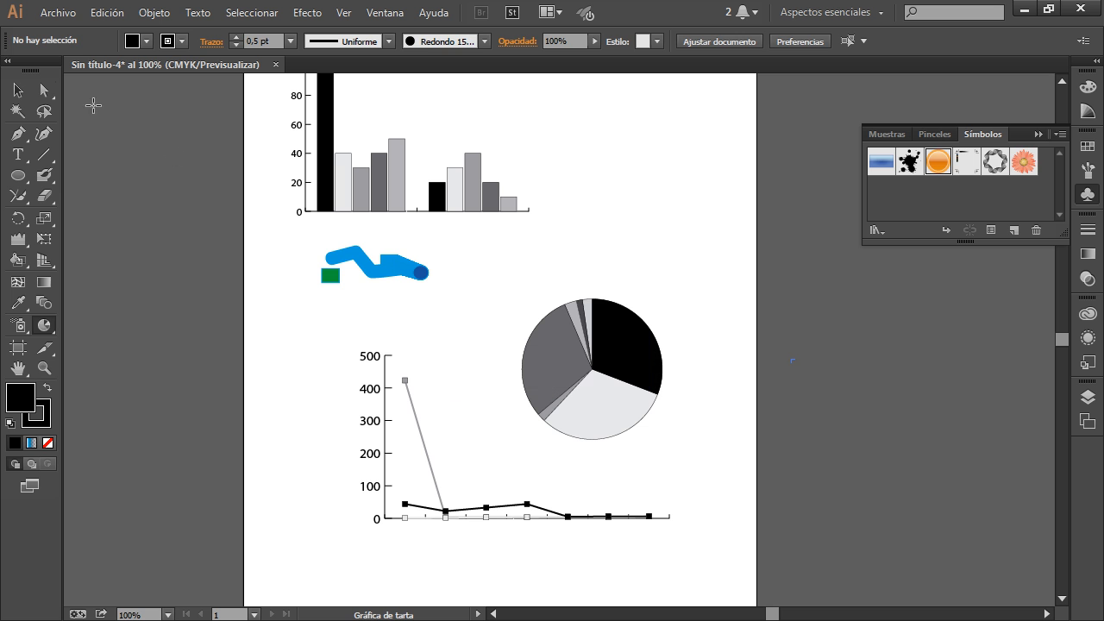
pyautogui.click(17, 90)
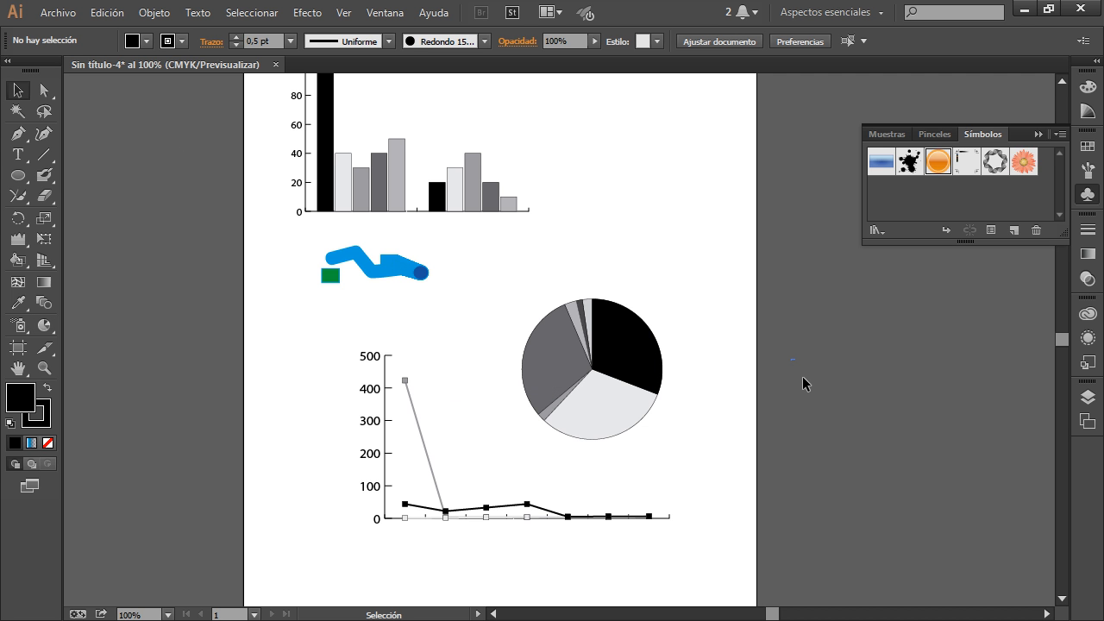